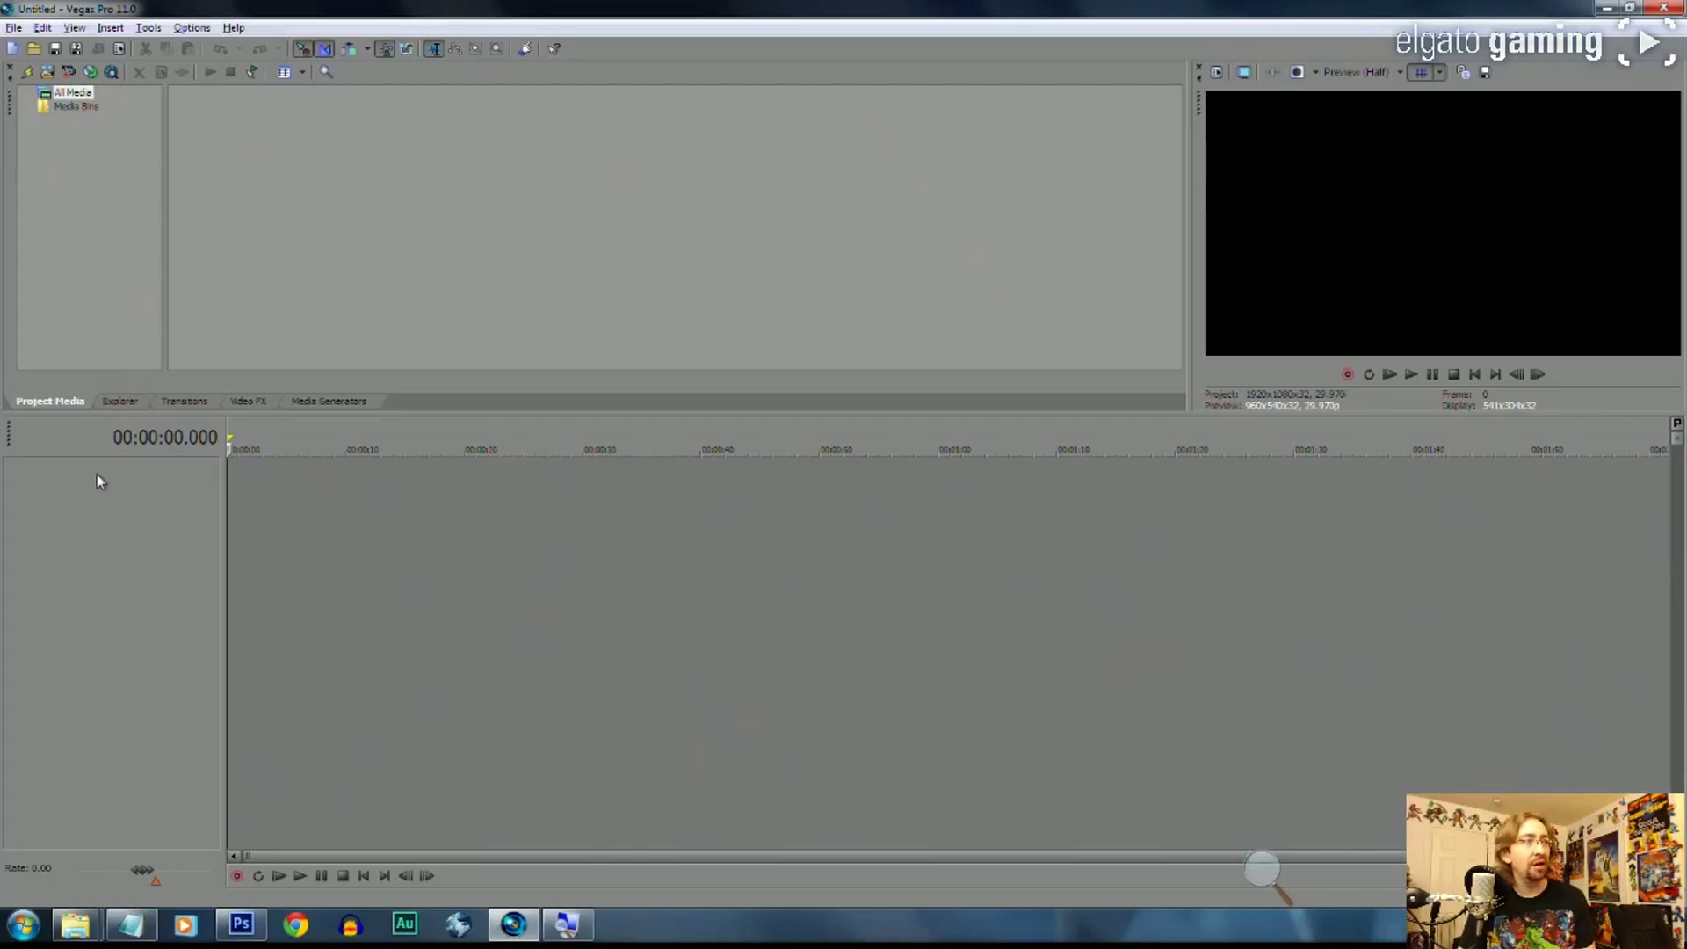
Browse the Explorer, Transitions and Video FX lists in the lower window
left_click(126, 402)
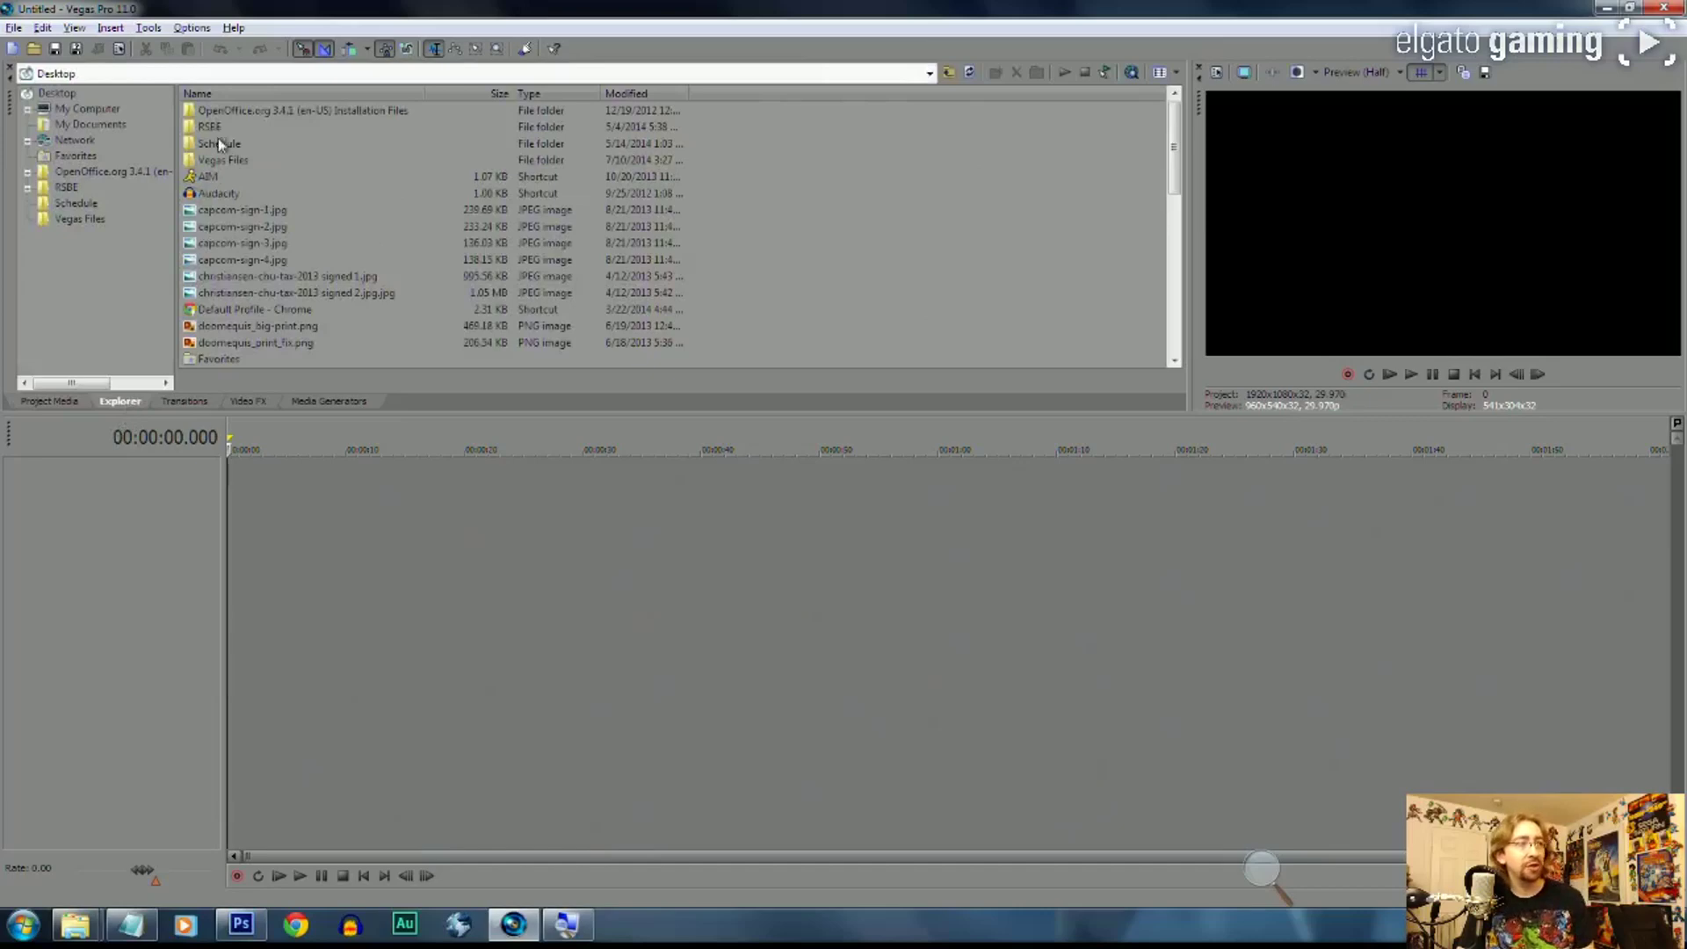
left_click(195, 402)
mouse_move(212, 191)
left_mouse_down()
mouse_move(211, 334)
mouse_move(214, 211)
left_mouse_up()
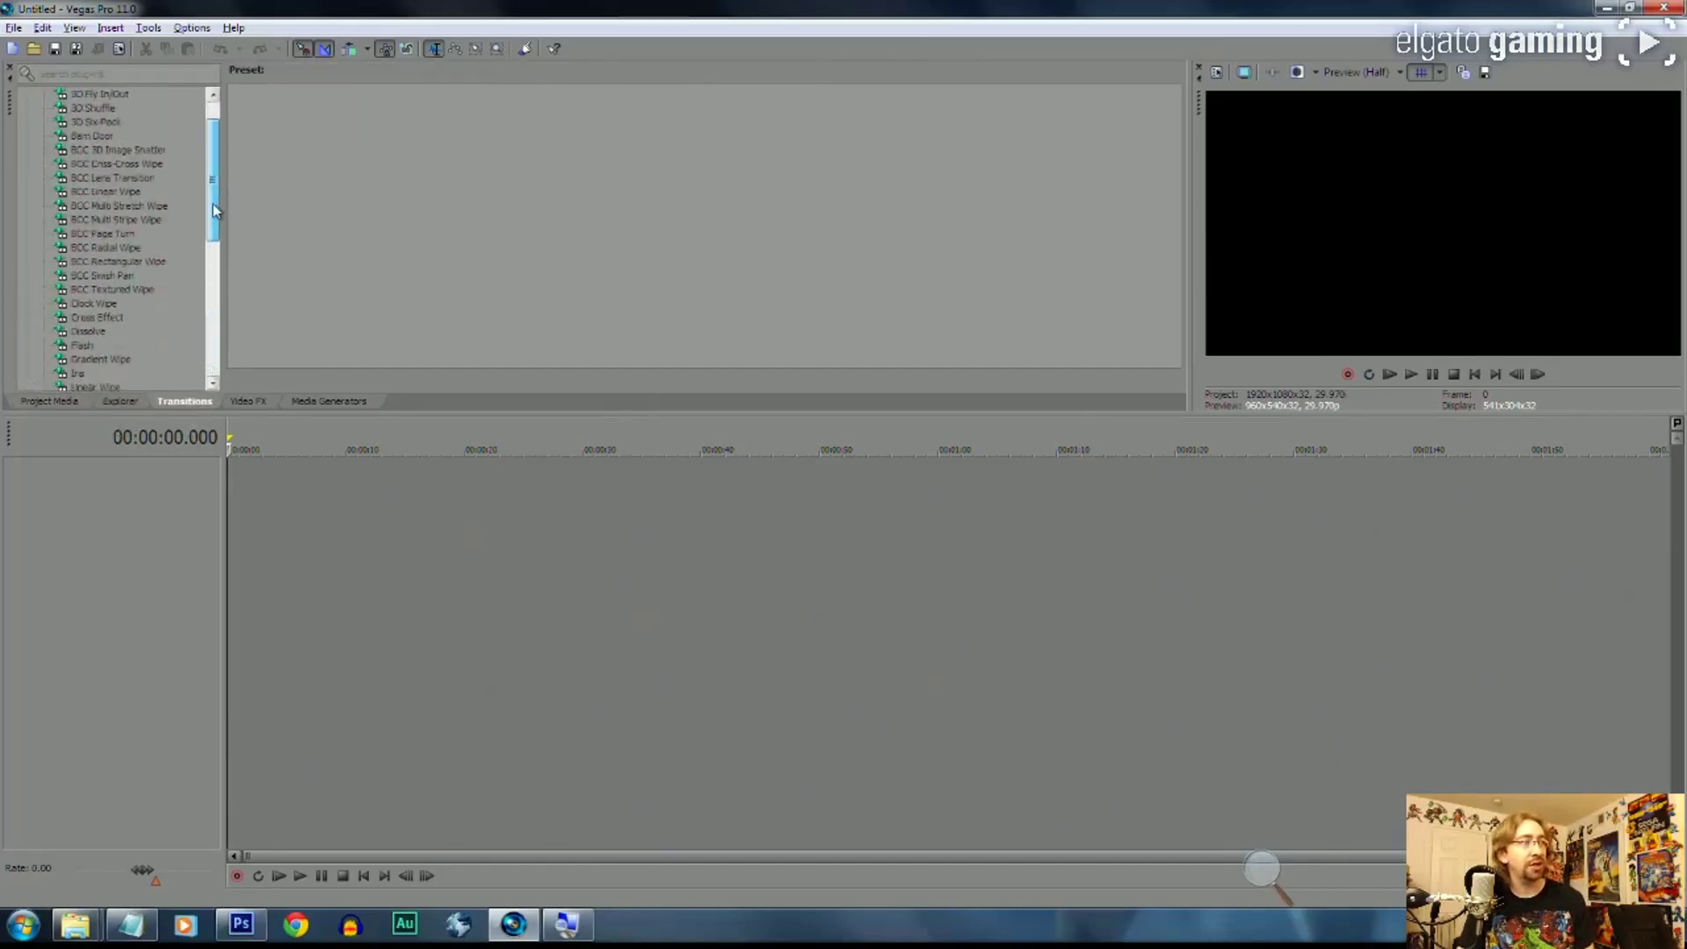
scroll(213, 214, "up", 1)
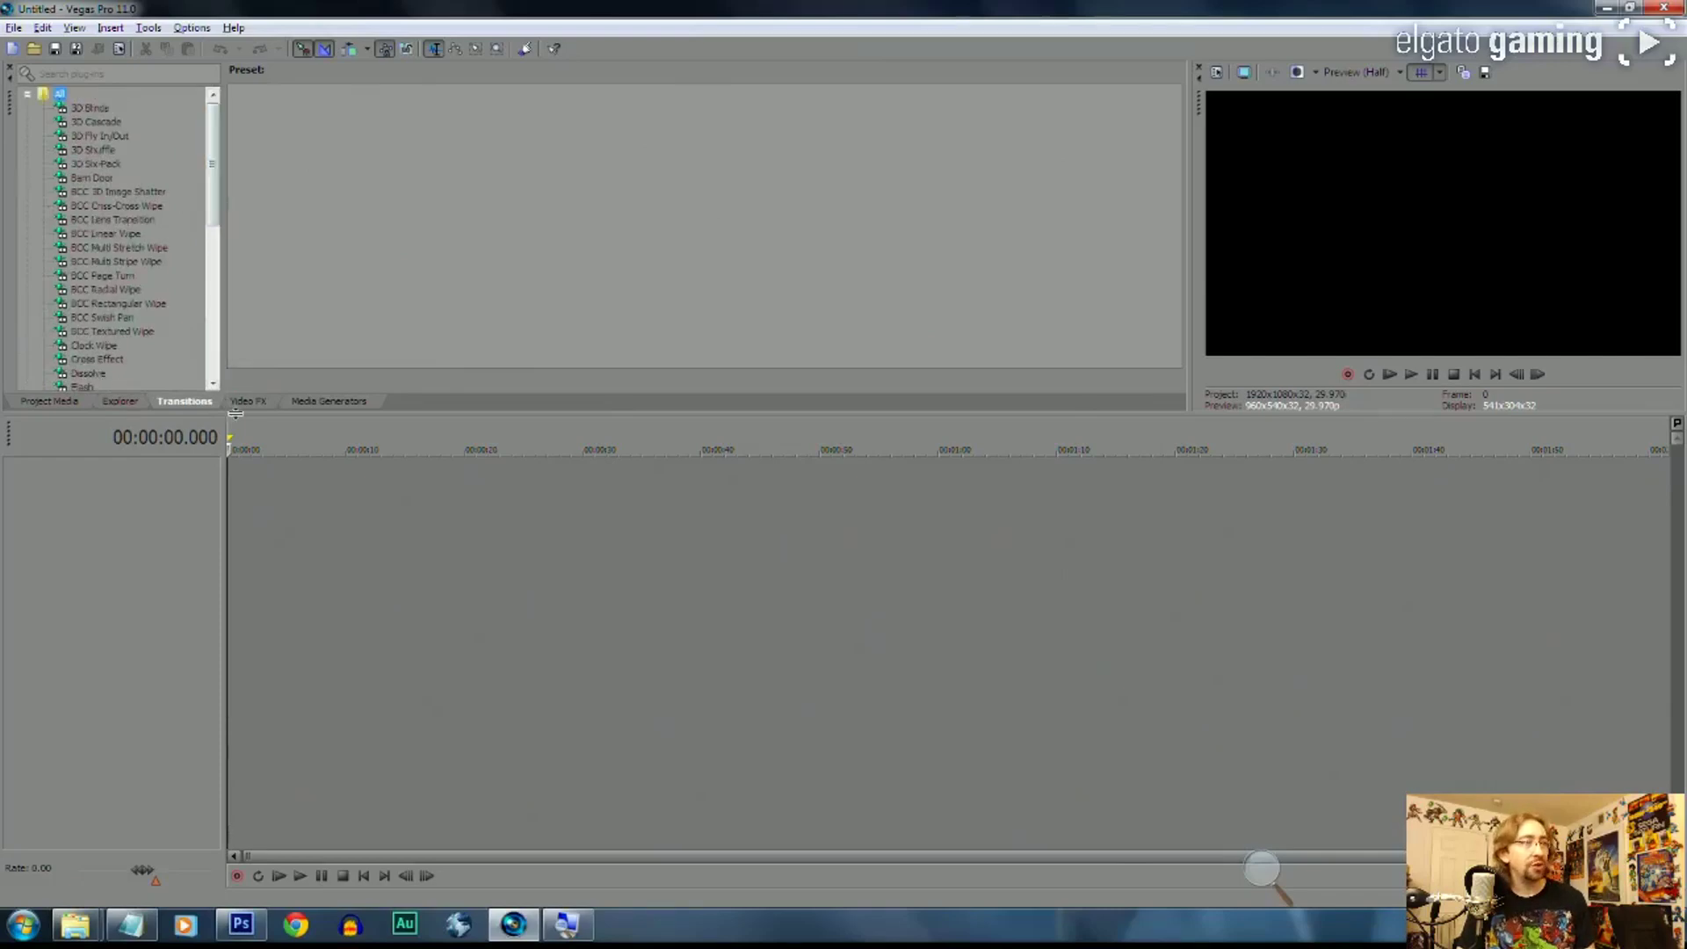
left_click(246, 401)
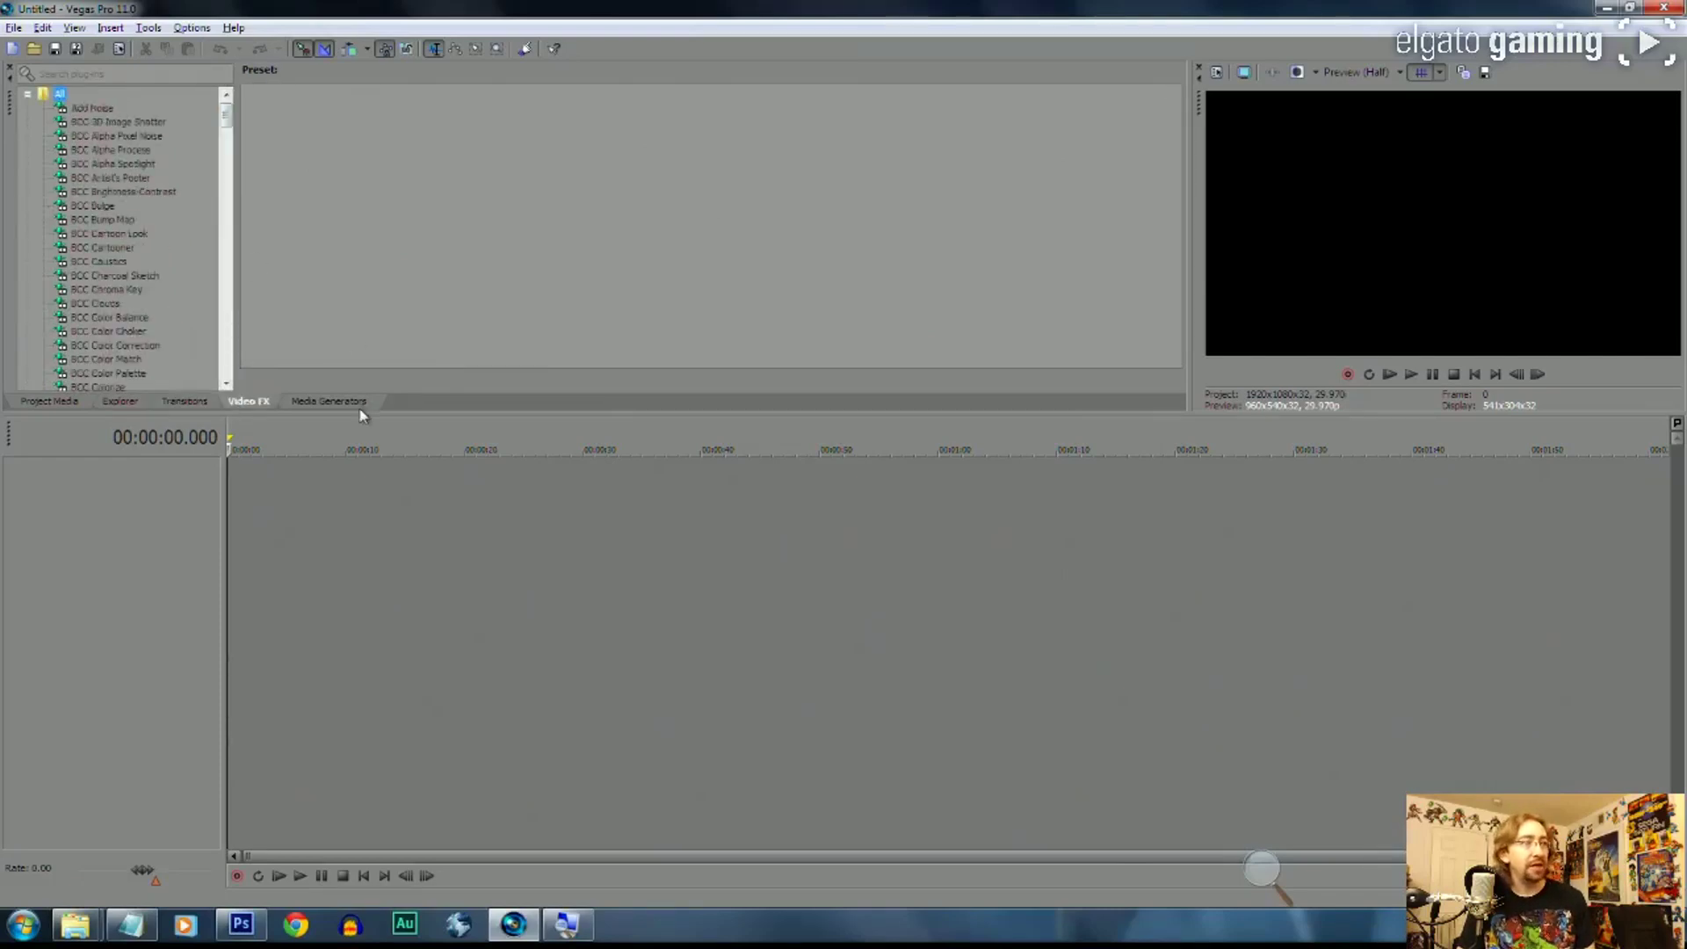
Switch between Media Generators and Video FX, finishing on the Media Generators list
left_click(361, 405)
left_click(250, 402)
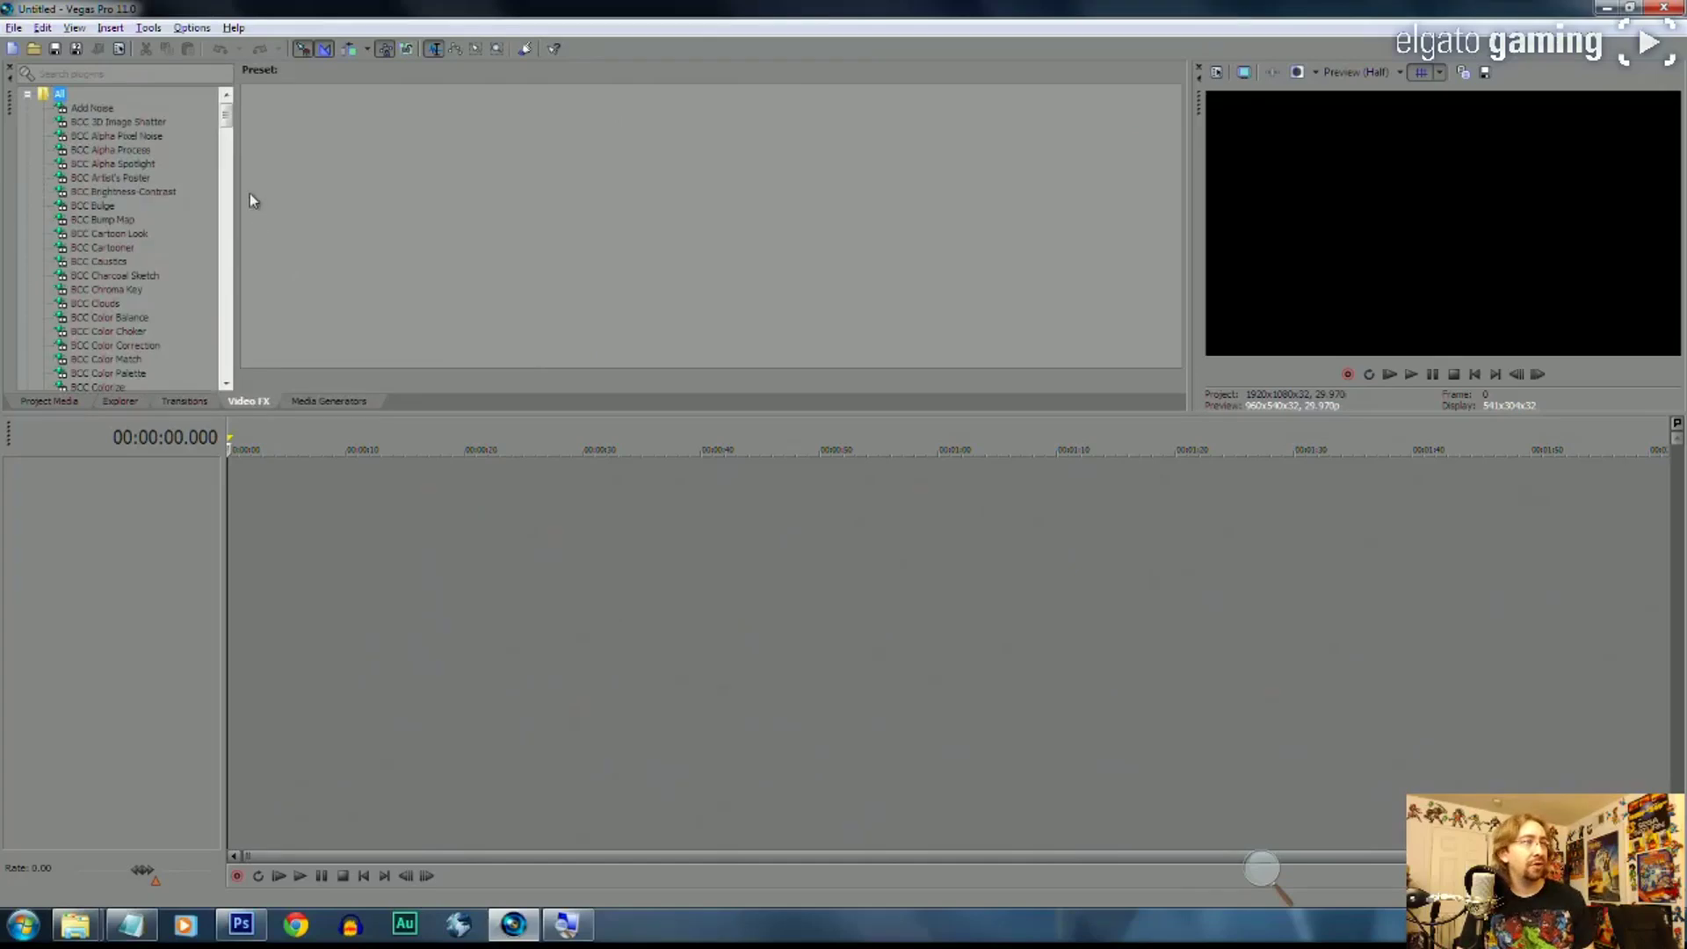
left_click_drag(226, 114, 229, 181)
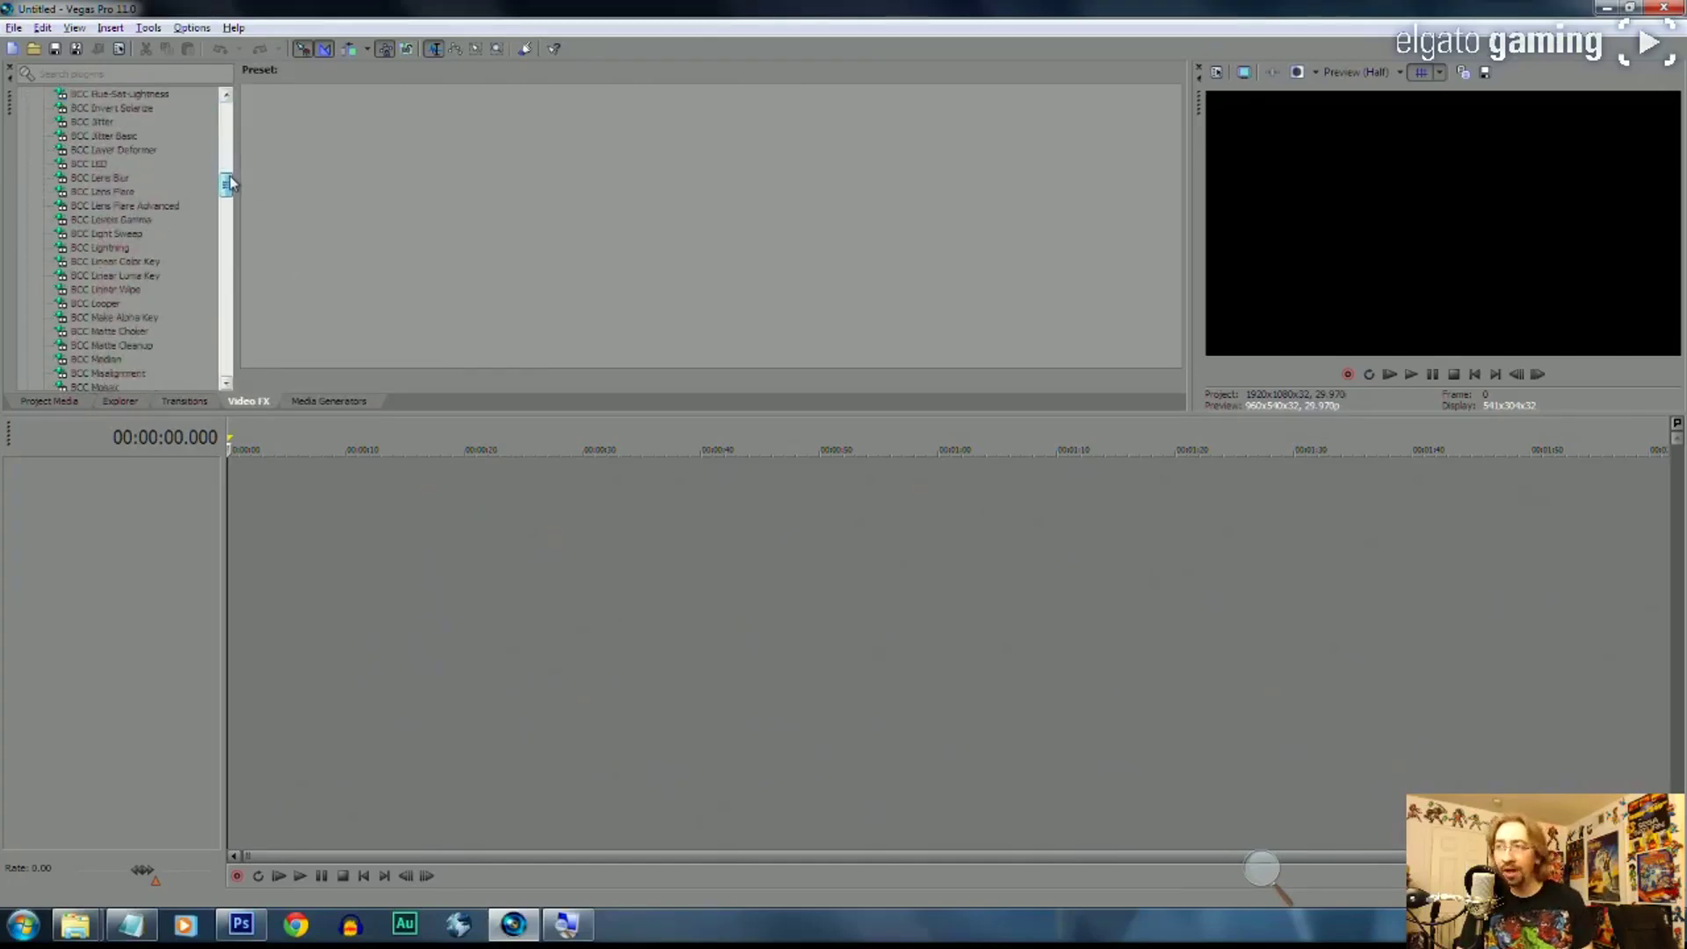
left_click(297, 400)
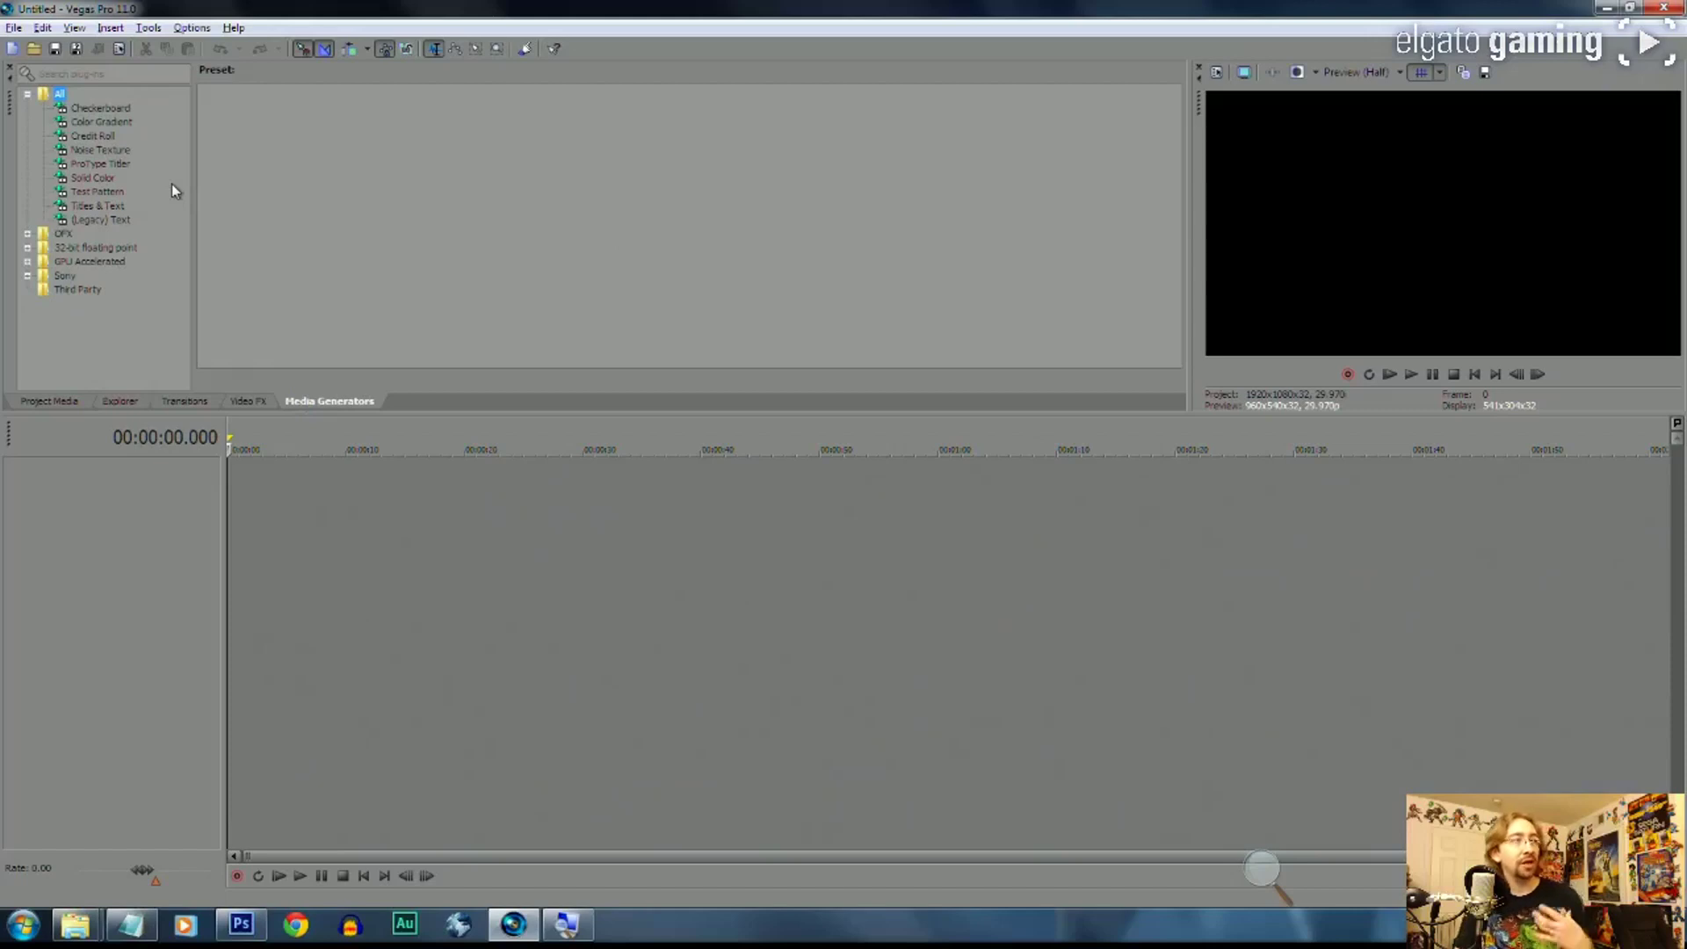
Add a white Solid Color clip to the timeline, then delete it
left_click(92, 177)
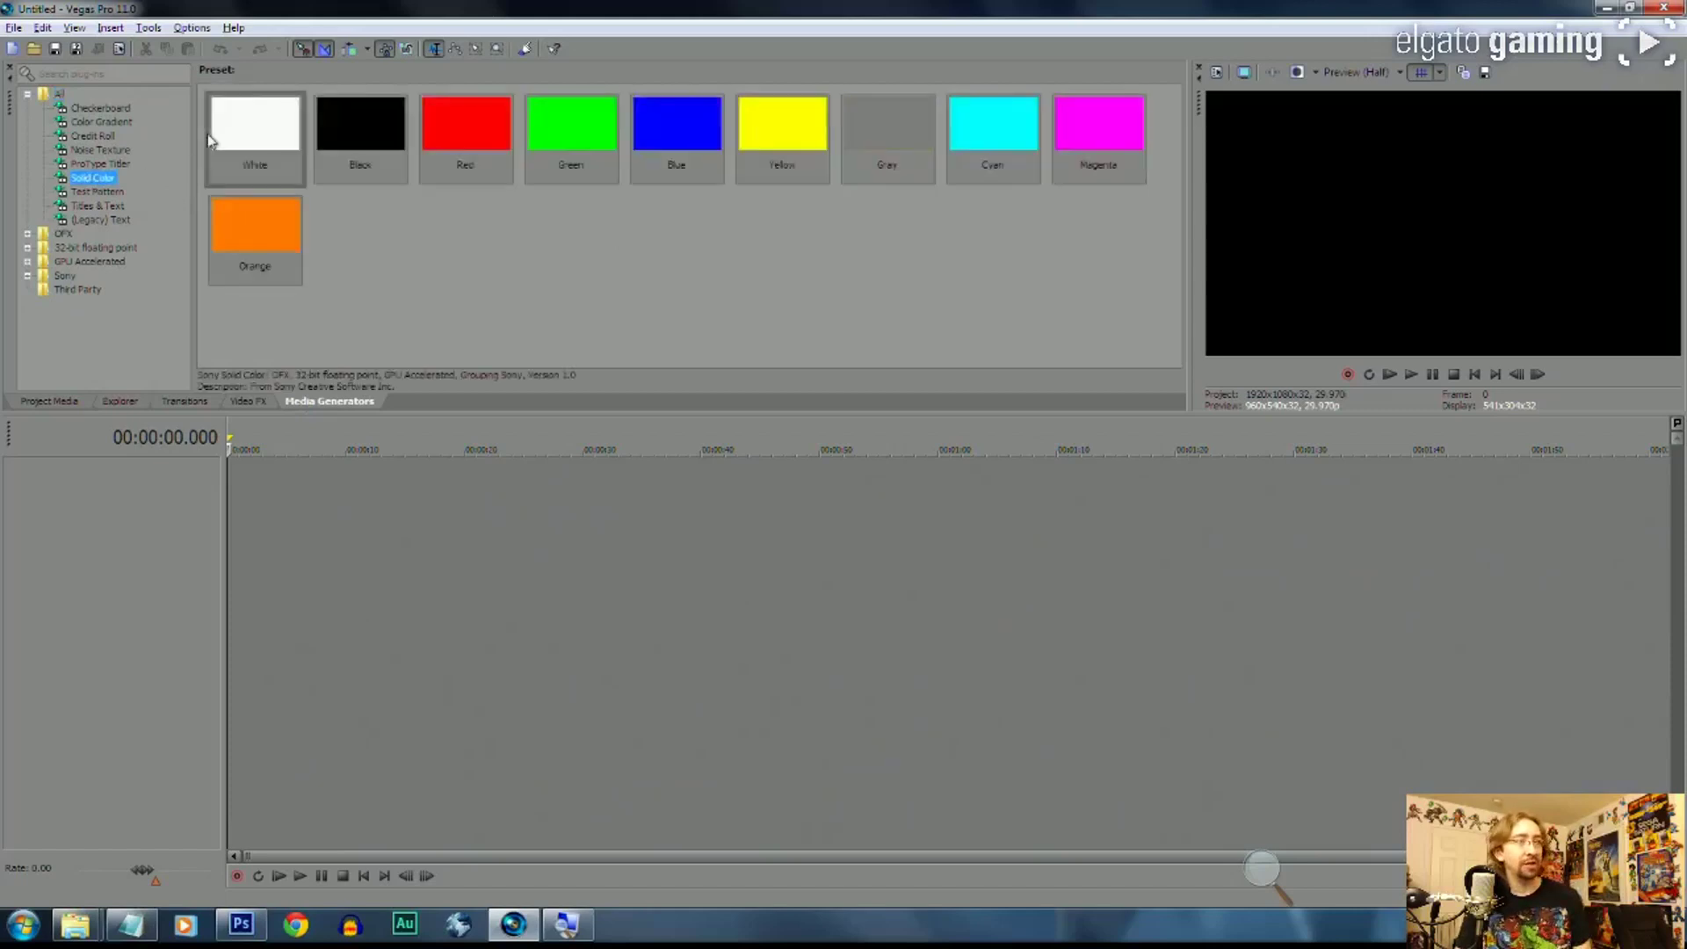
left_click_drag(241, 135, 431, 515)
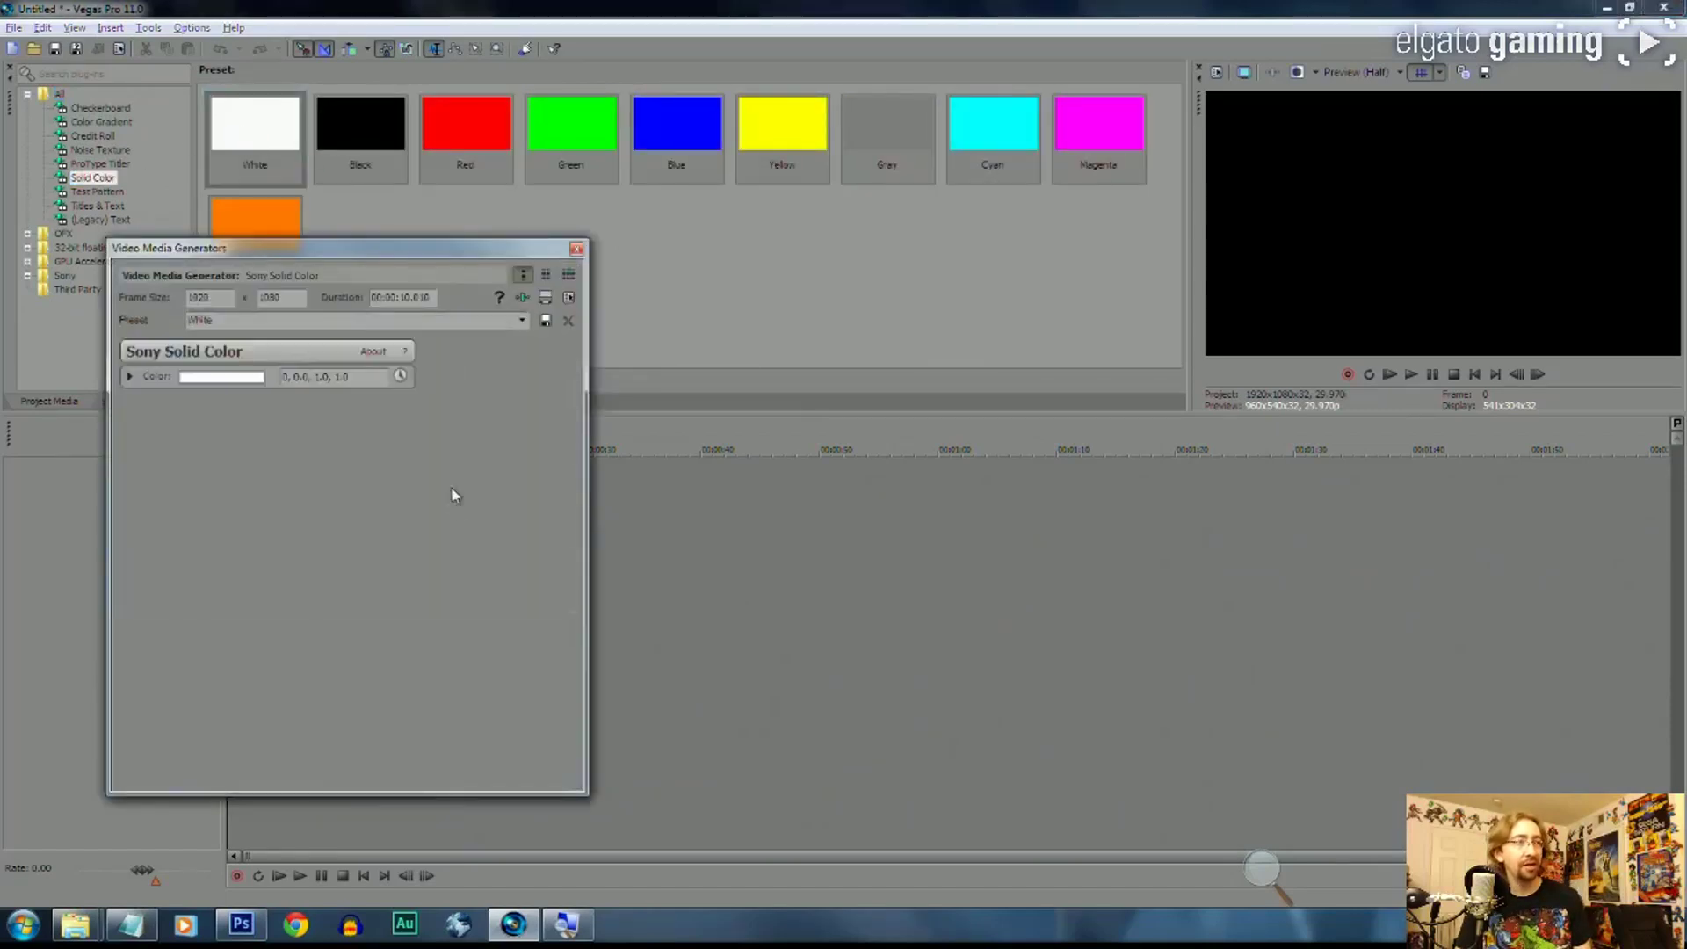
left_click(576, 249)
left_click(474, 444)
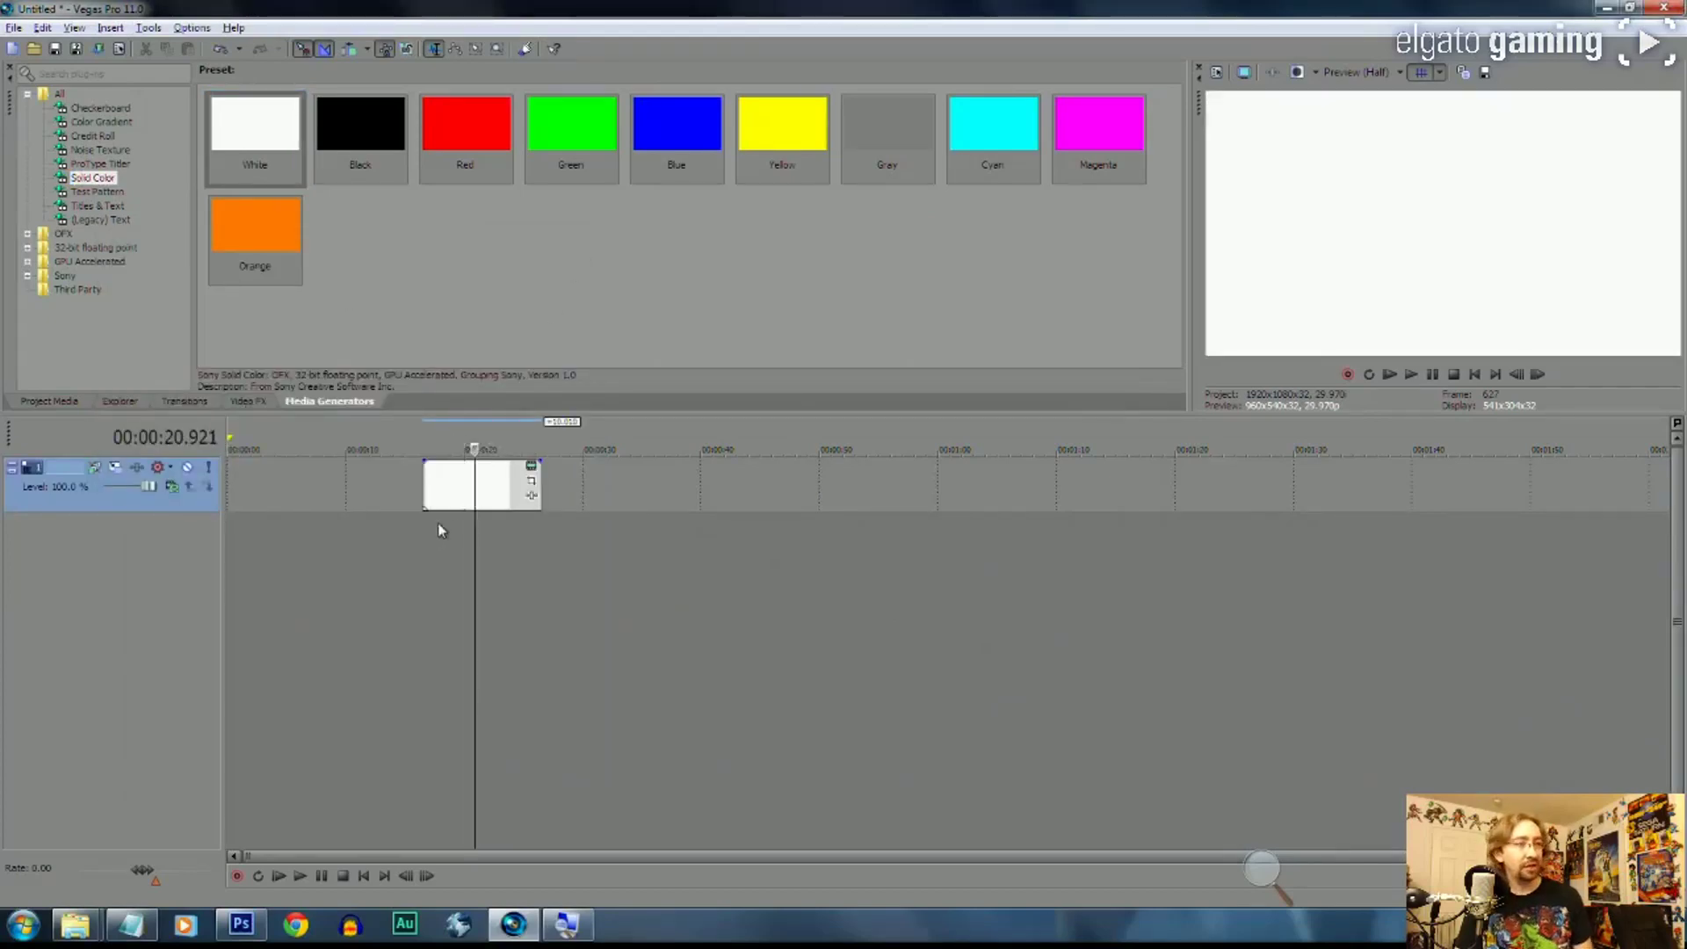
left_click(491, 483)
key("Delete")
Add a Default Text clip, change its font to BadaBoom BB, then delete it
left_click(111, 221)
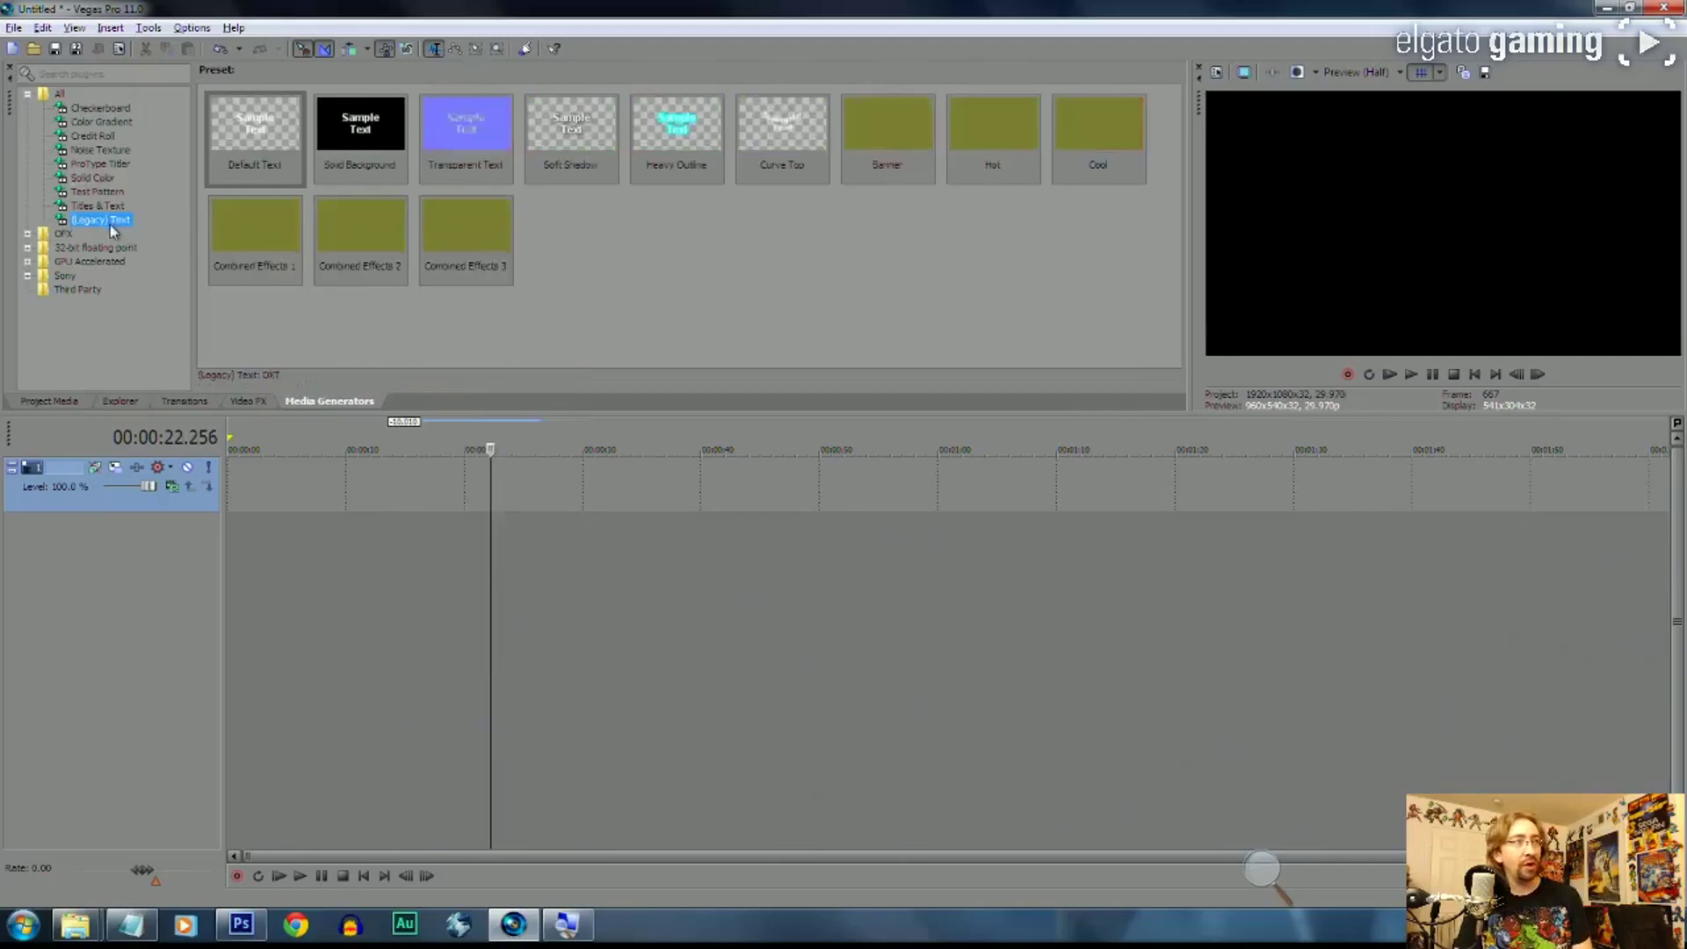
left_click_drag(274, 119, 464, 501)
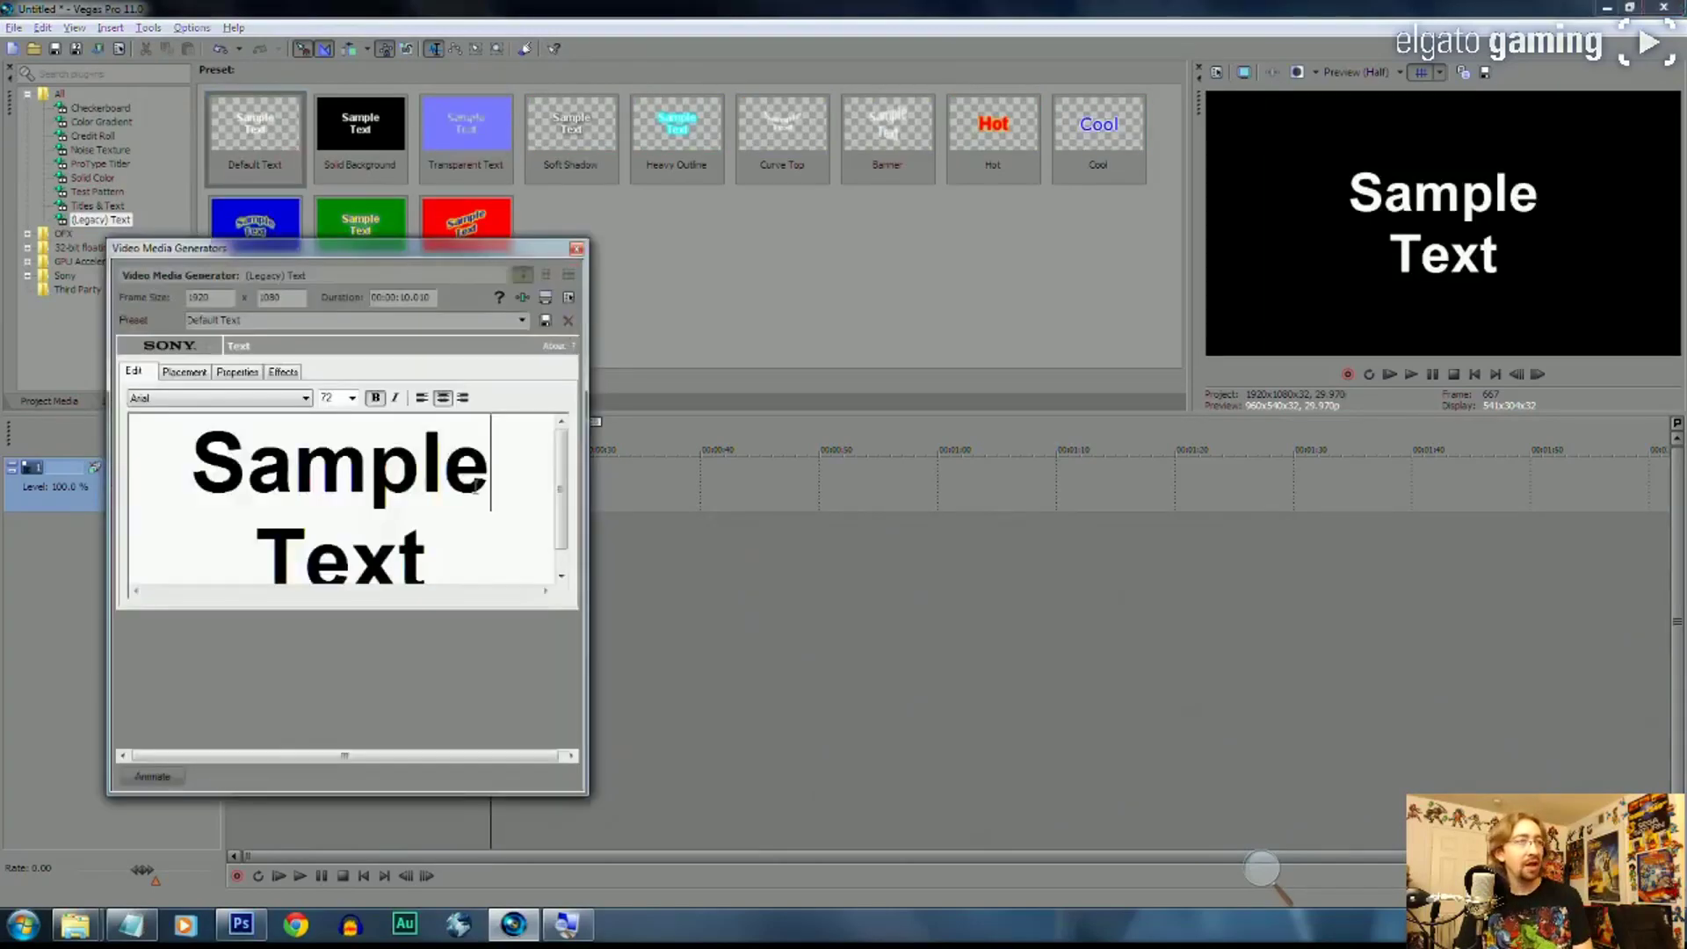
key("ctrl+a")
left_click(219, 397)
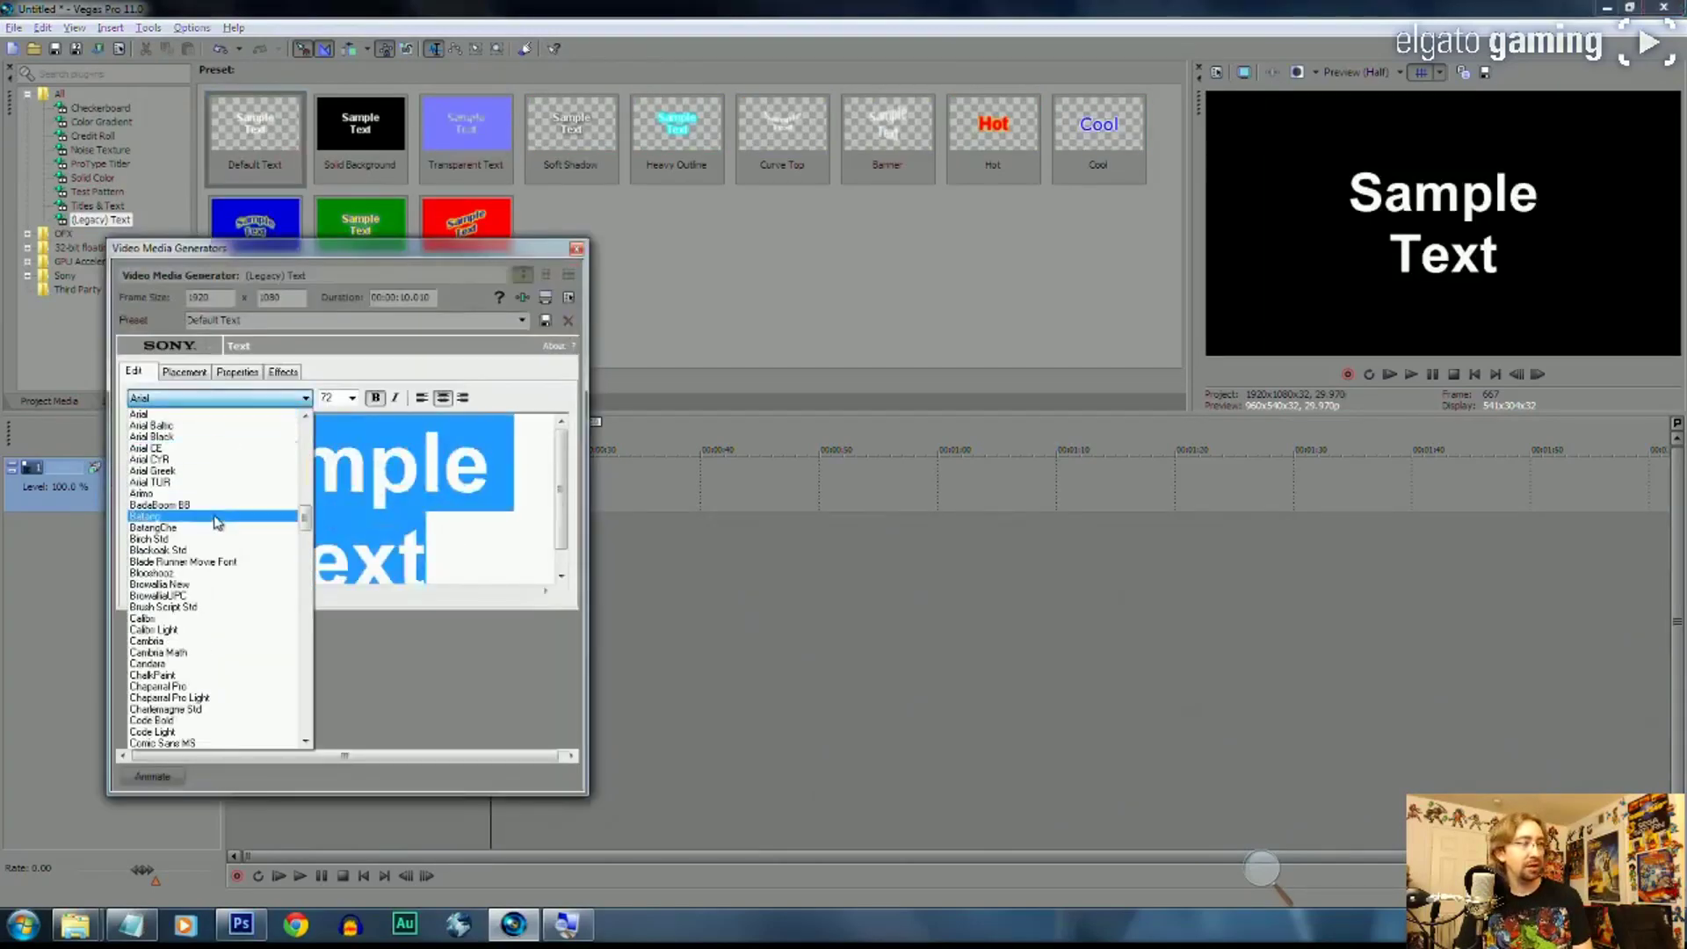
left_click(219, 506)
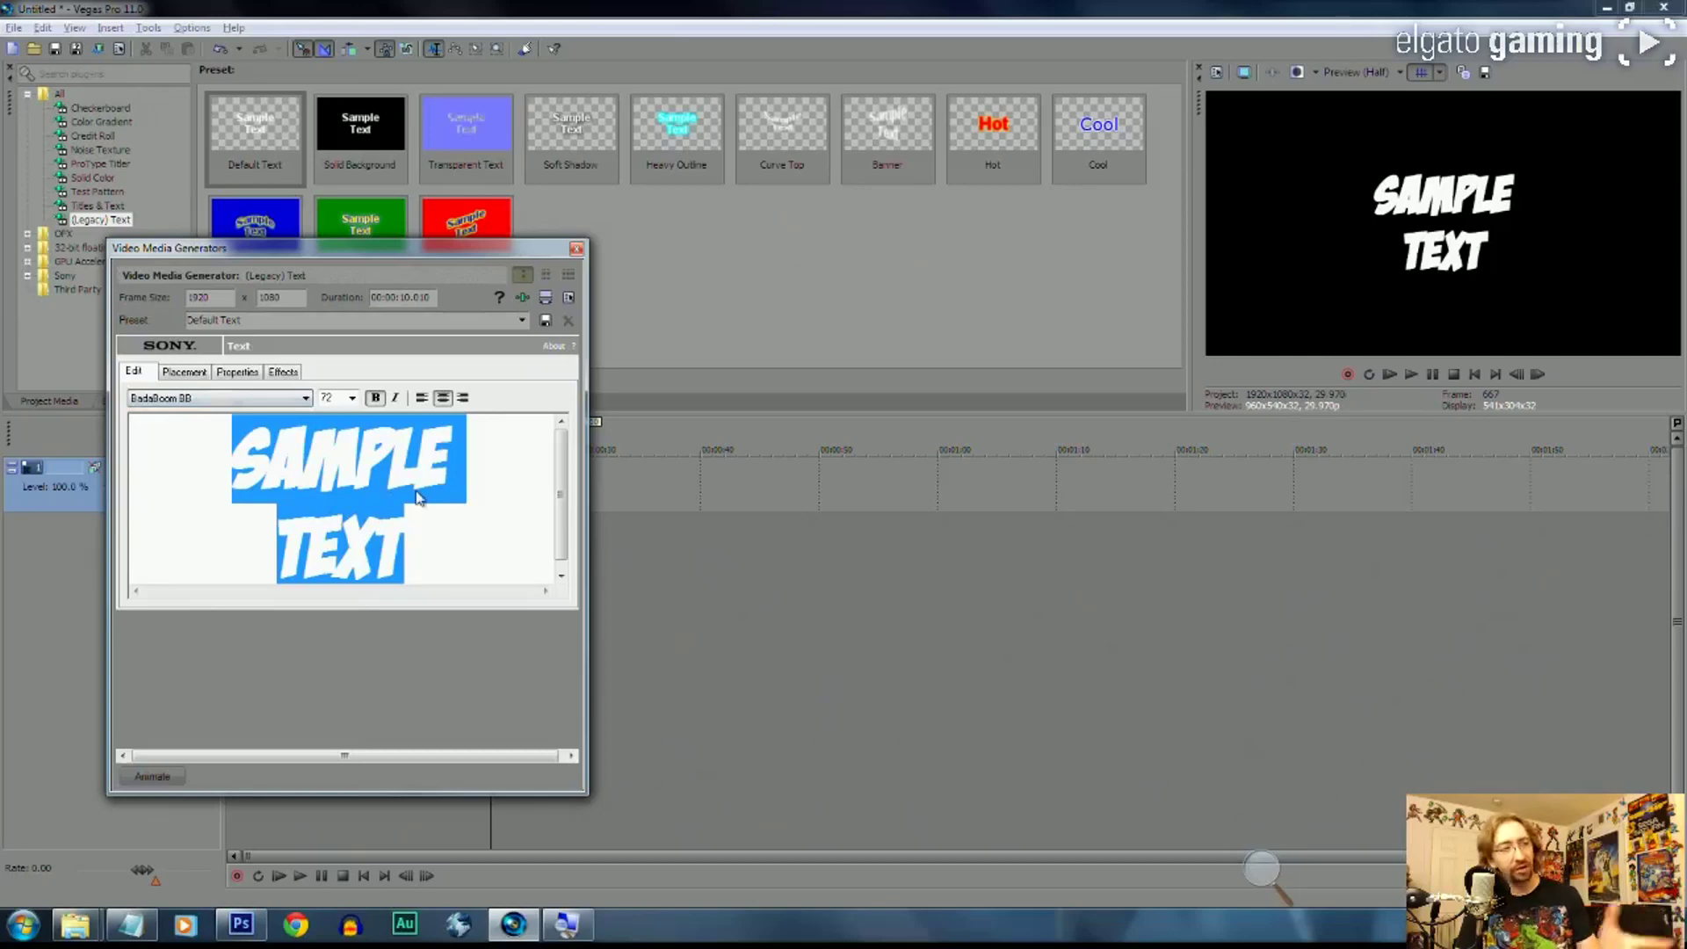
left_click(577, 250)
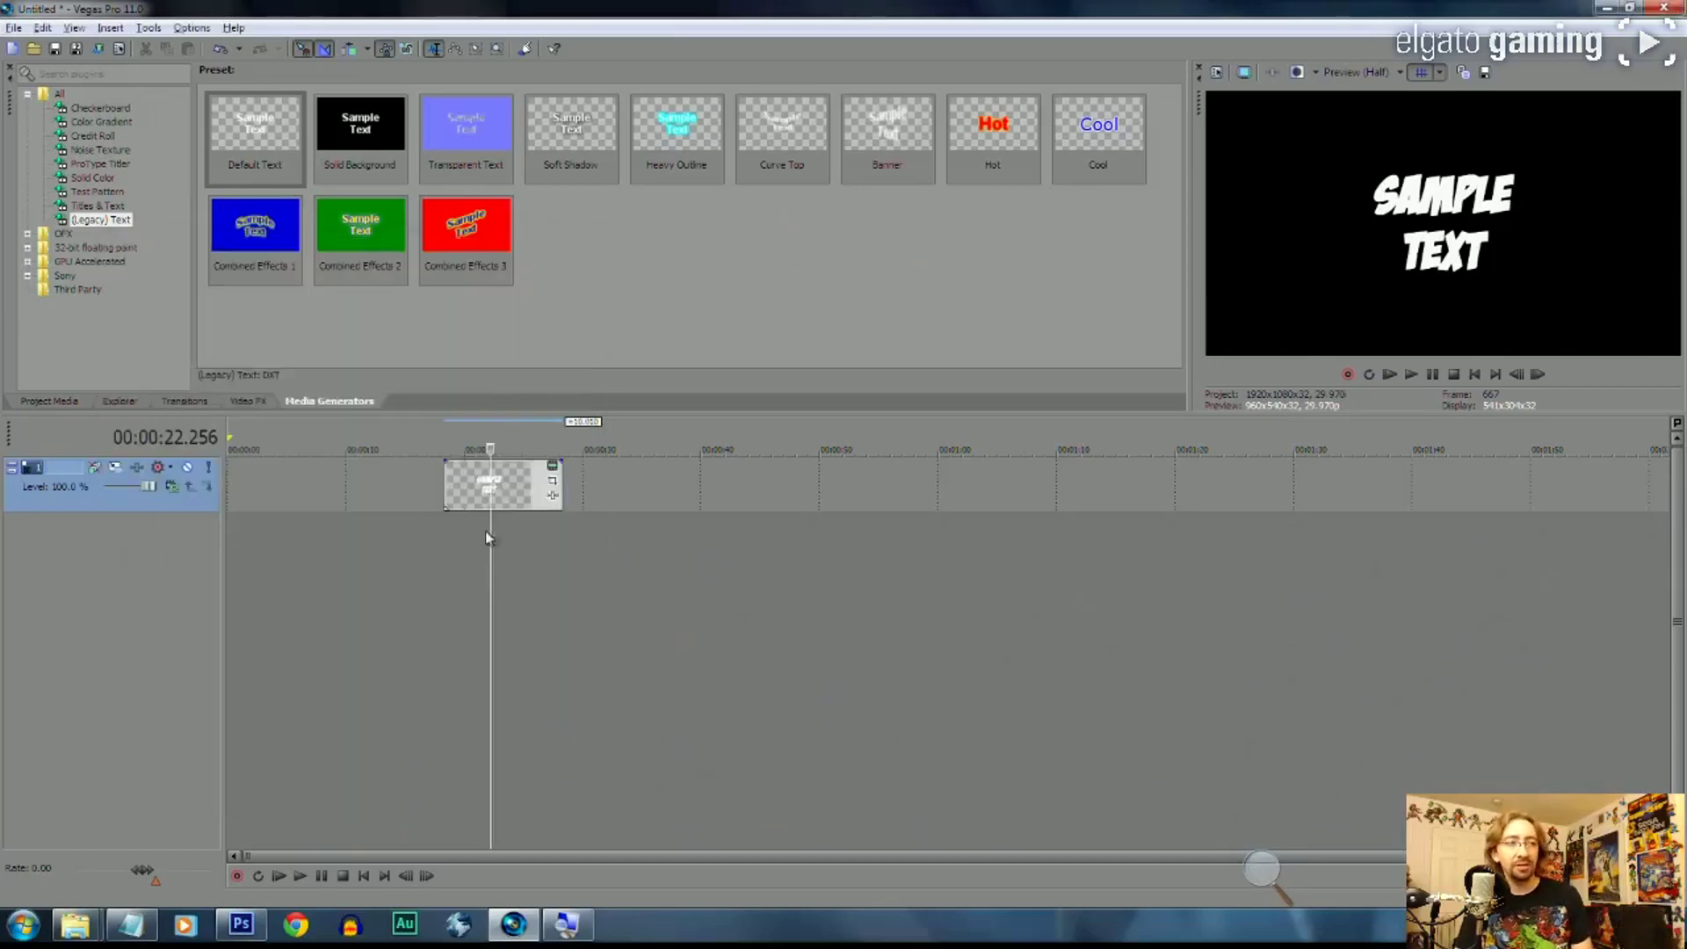
left_click(505, 489)
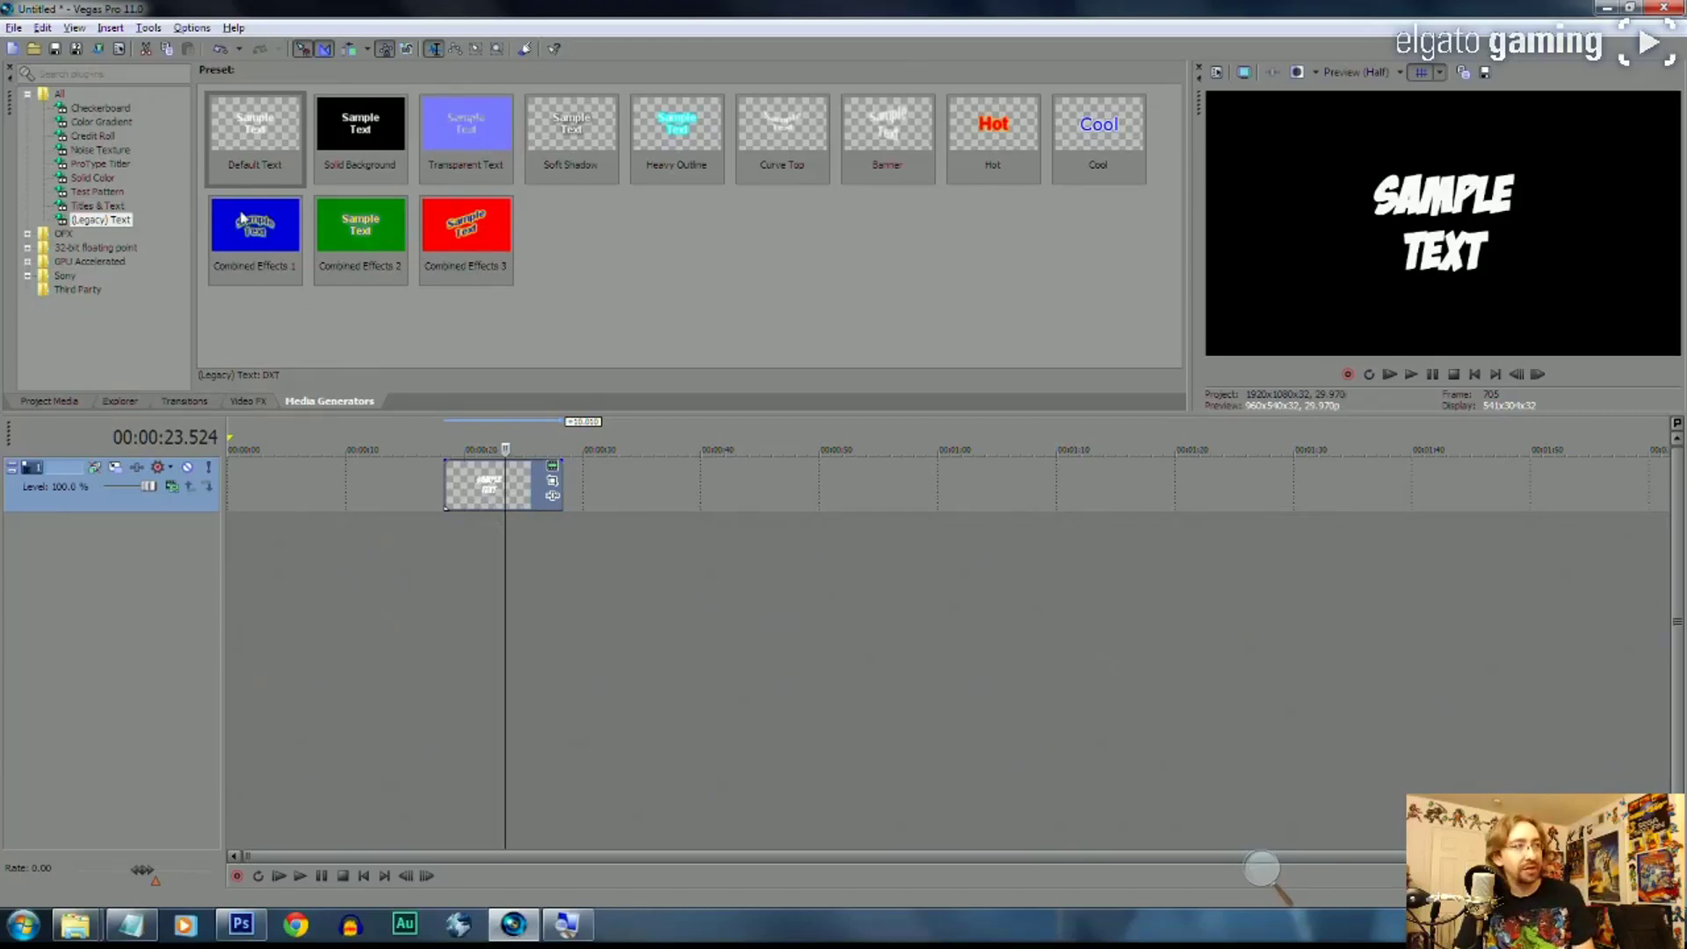
key("Delete")
Add another Default Text clip, undo it, and show the project's imported media
left_click_drag(268, 132, 512, 374)
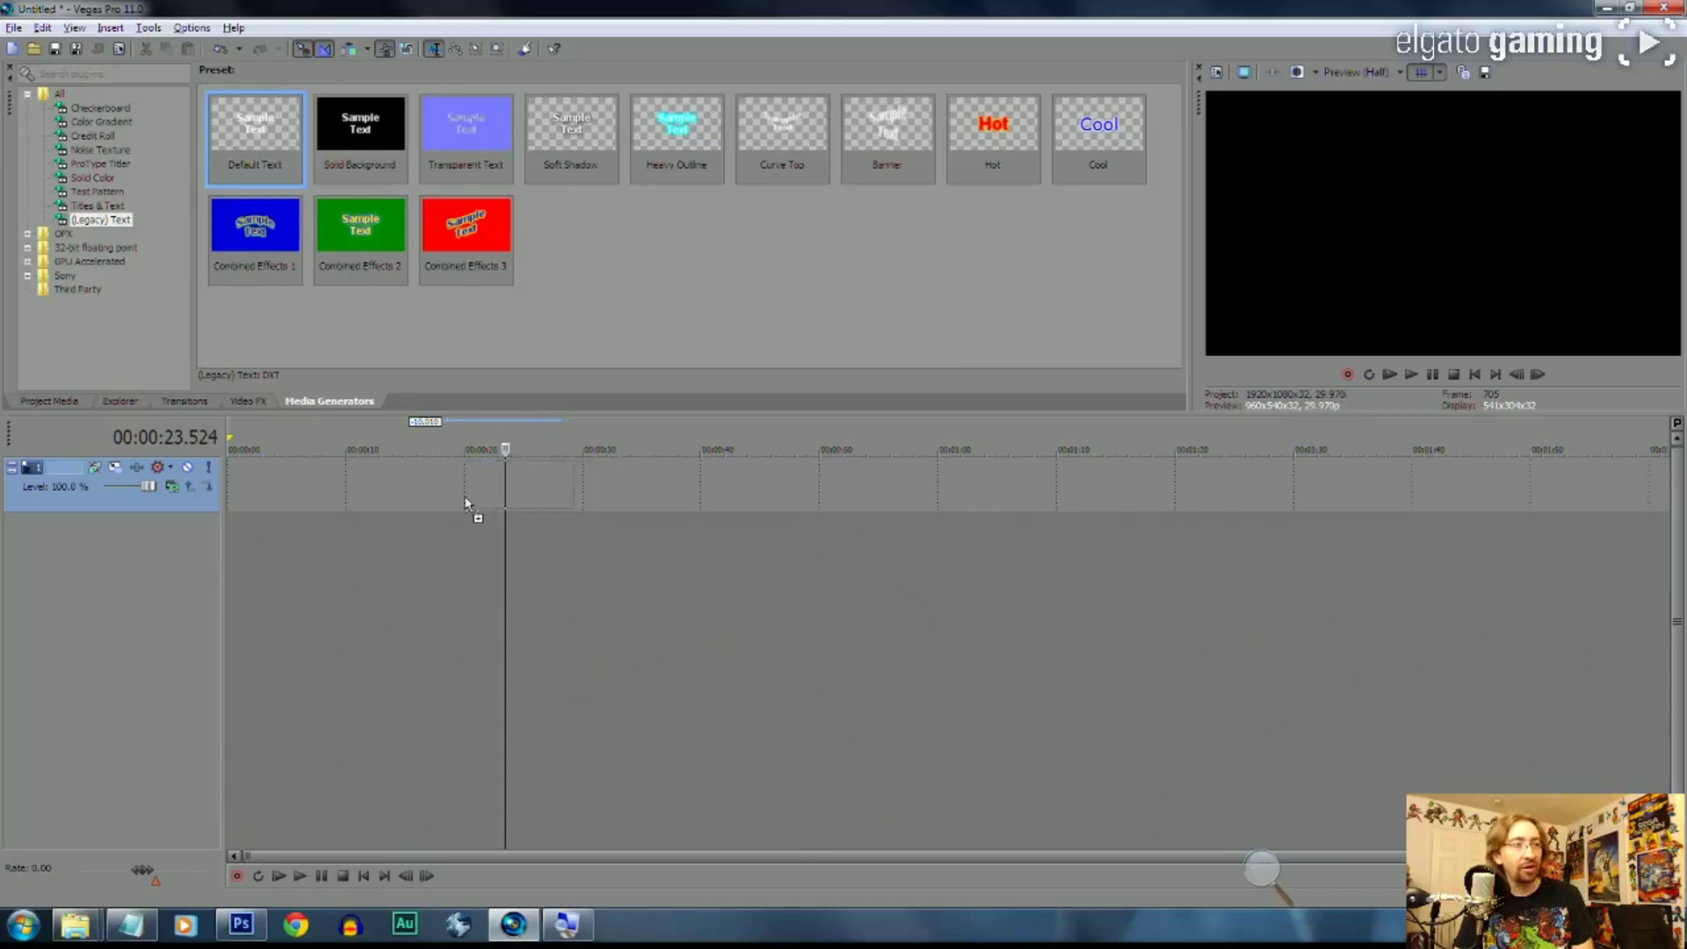
left_click_drag(465, 504, 466, 506)
scroll(449, 516, "down", 2)
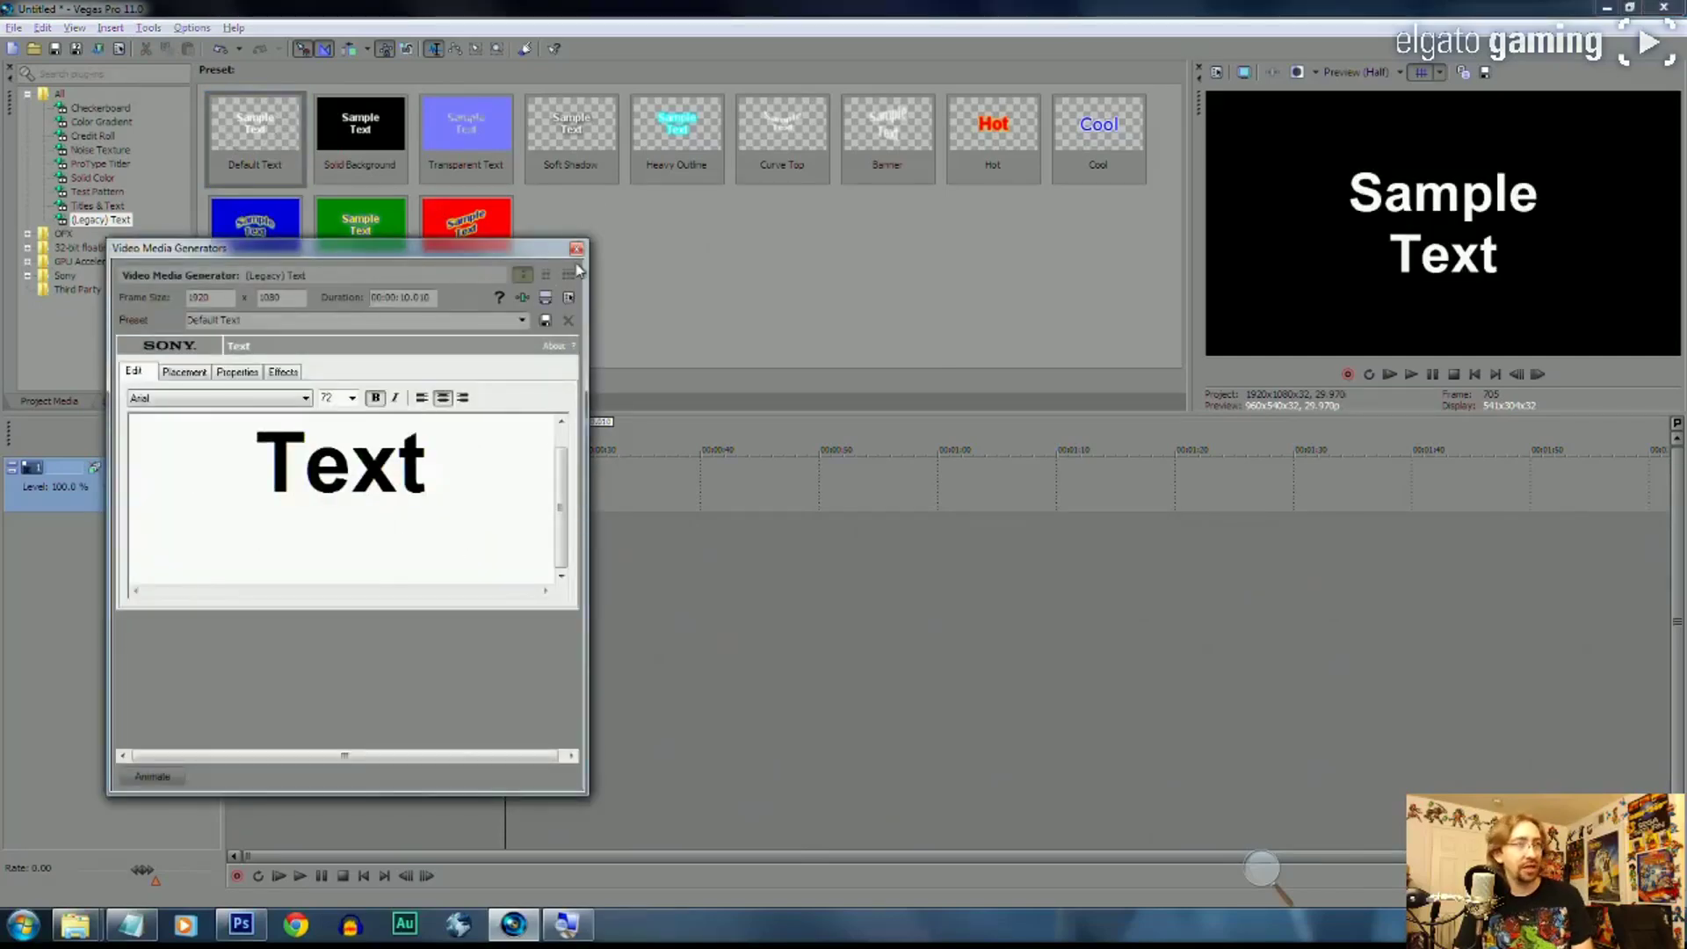
left_click(576, 249)
key("ctrl+z")
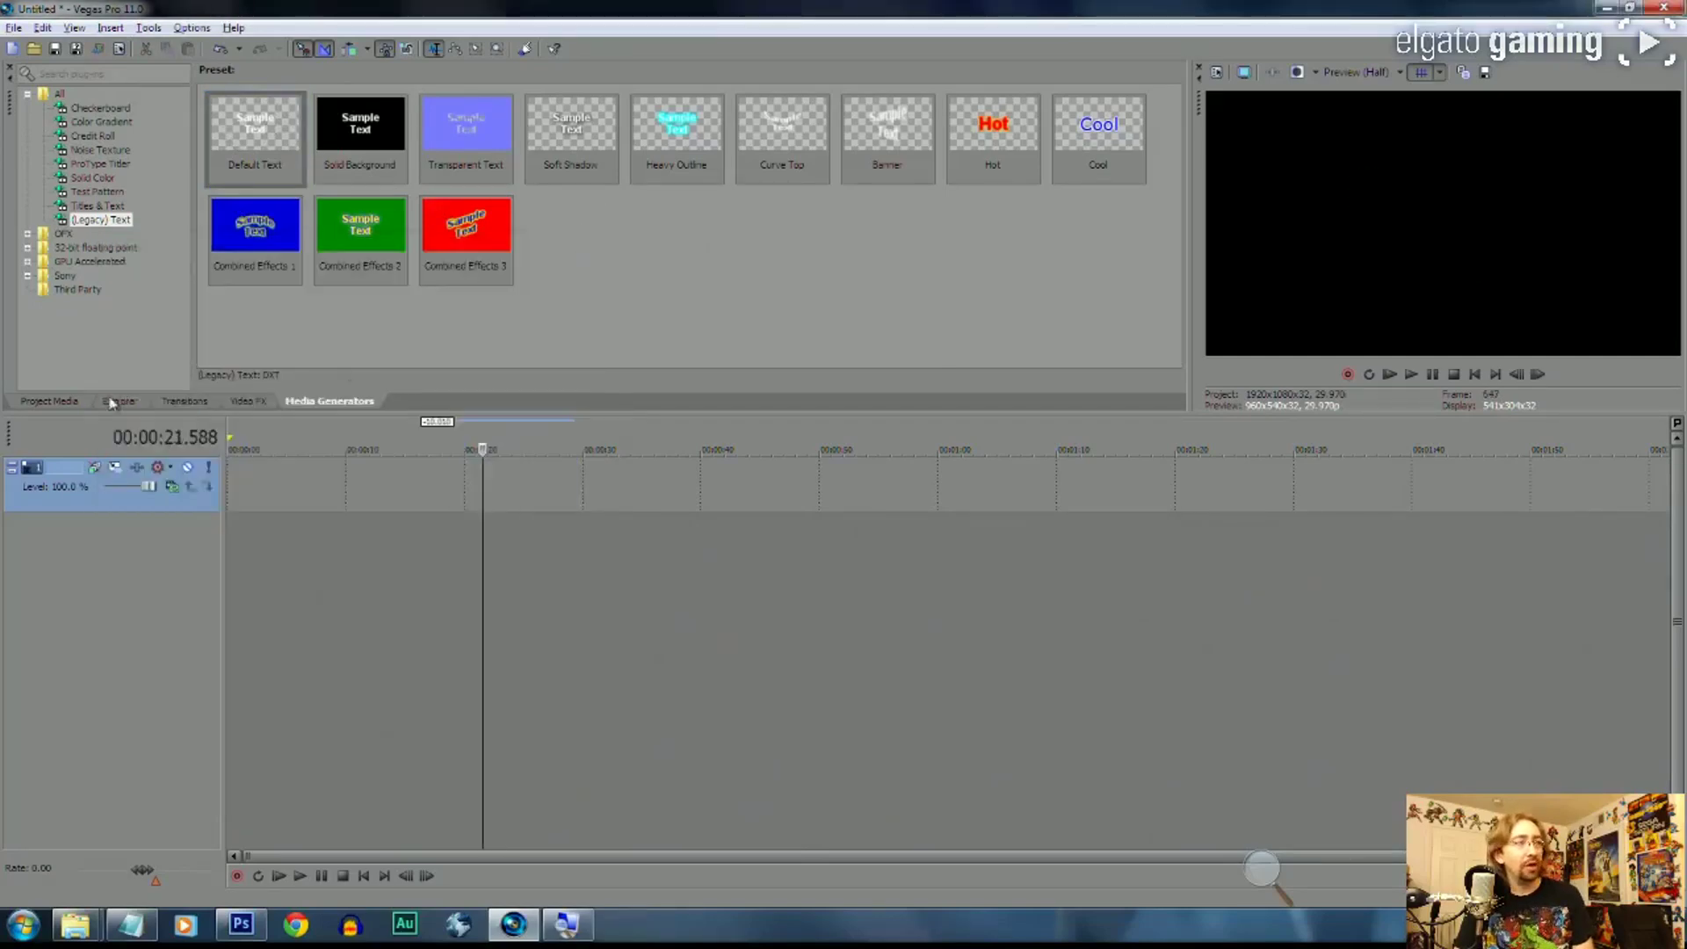
left_click(62, 403)
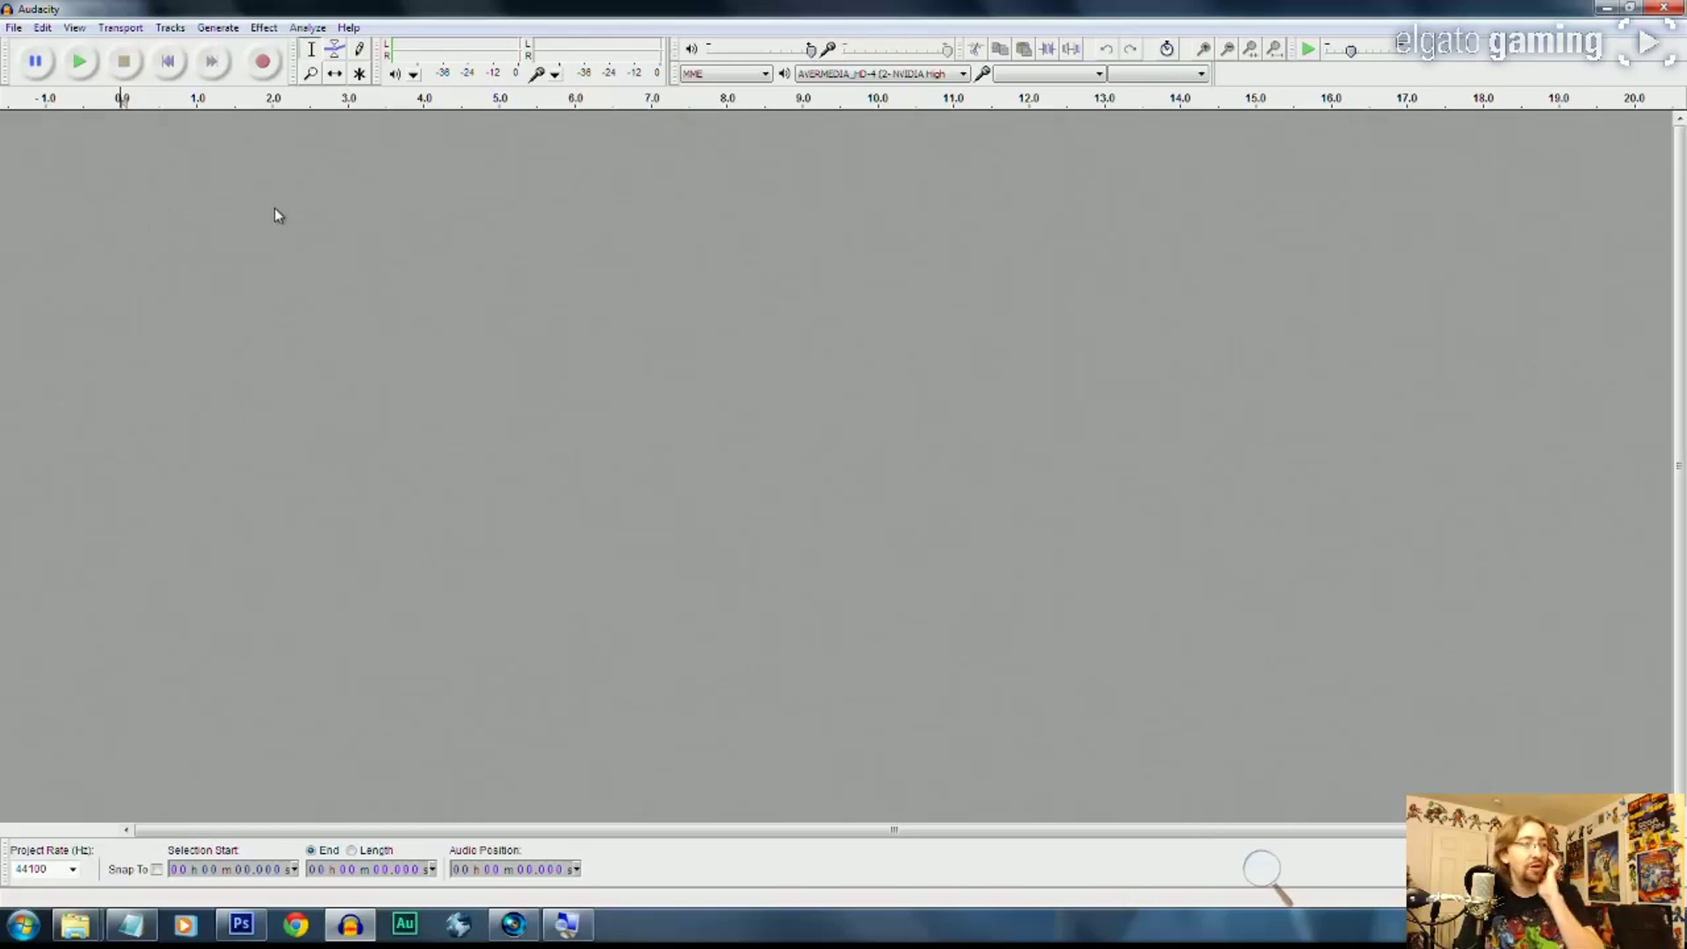
Attempt an Audacity recording, dismiss the sound-device error, then switch back to Vegas Pro
left_click(262, 64)
left_click(997, 521)
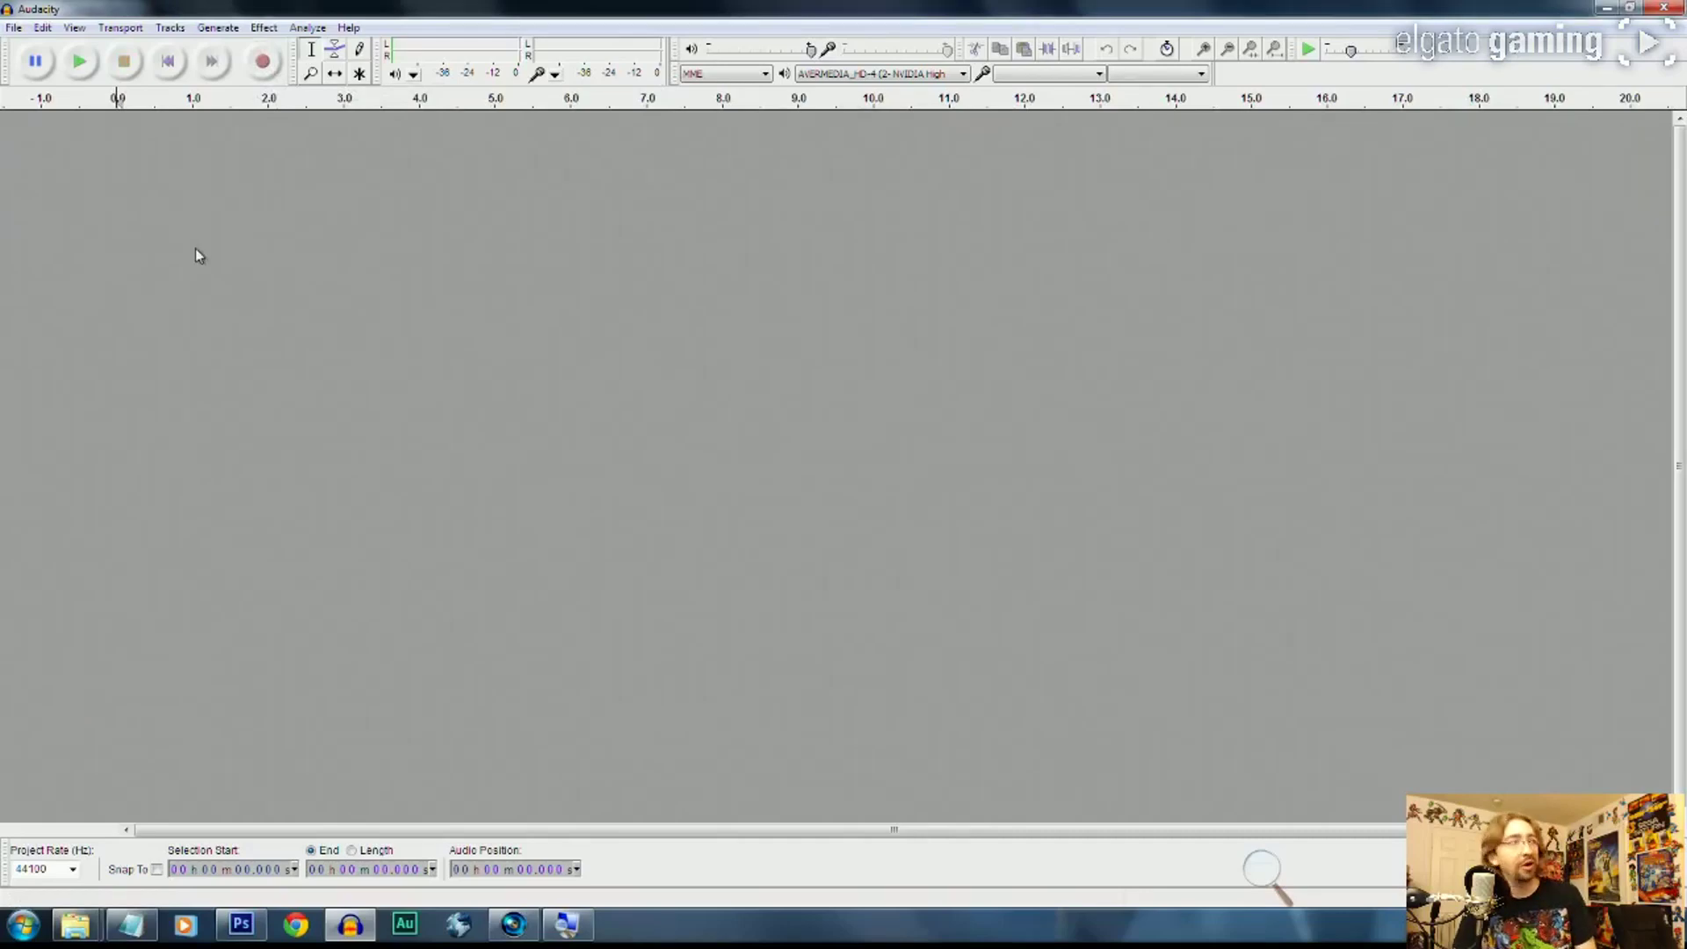
left_click(13, 29)
left_click(253, 7)
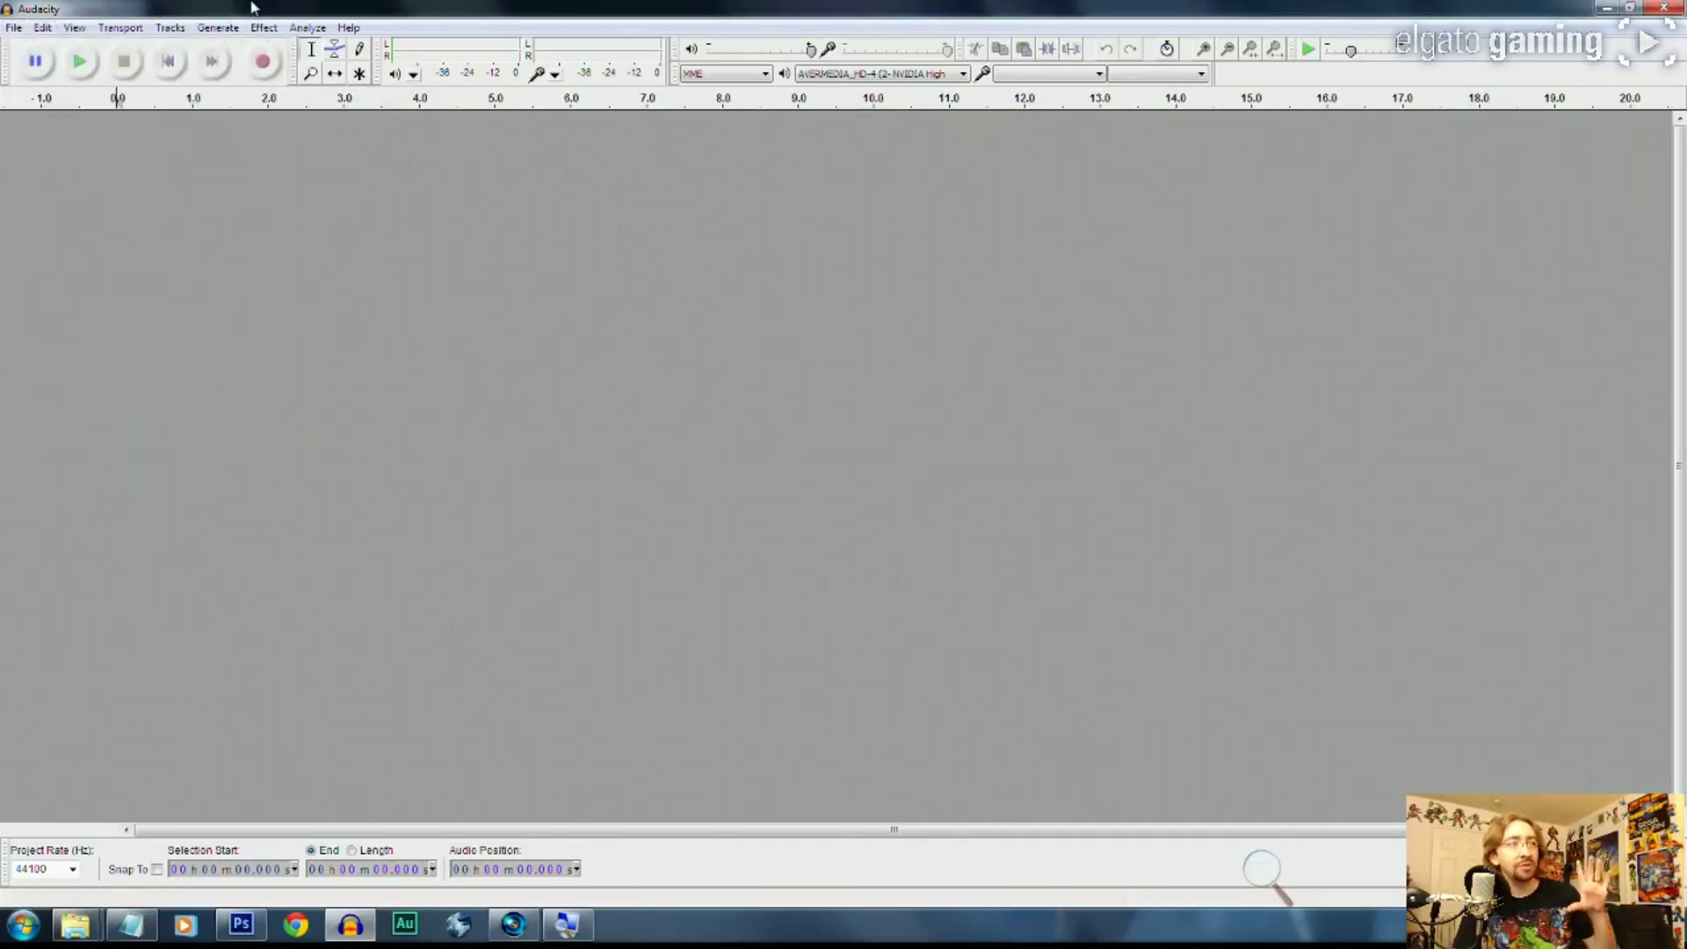
left_click(13, 27)
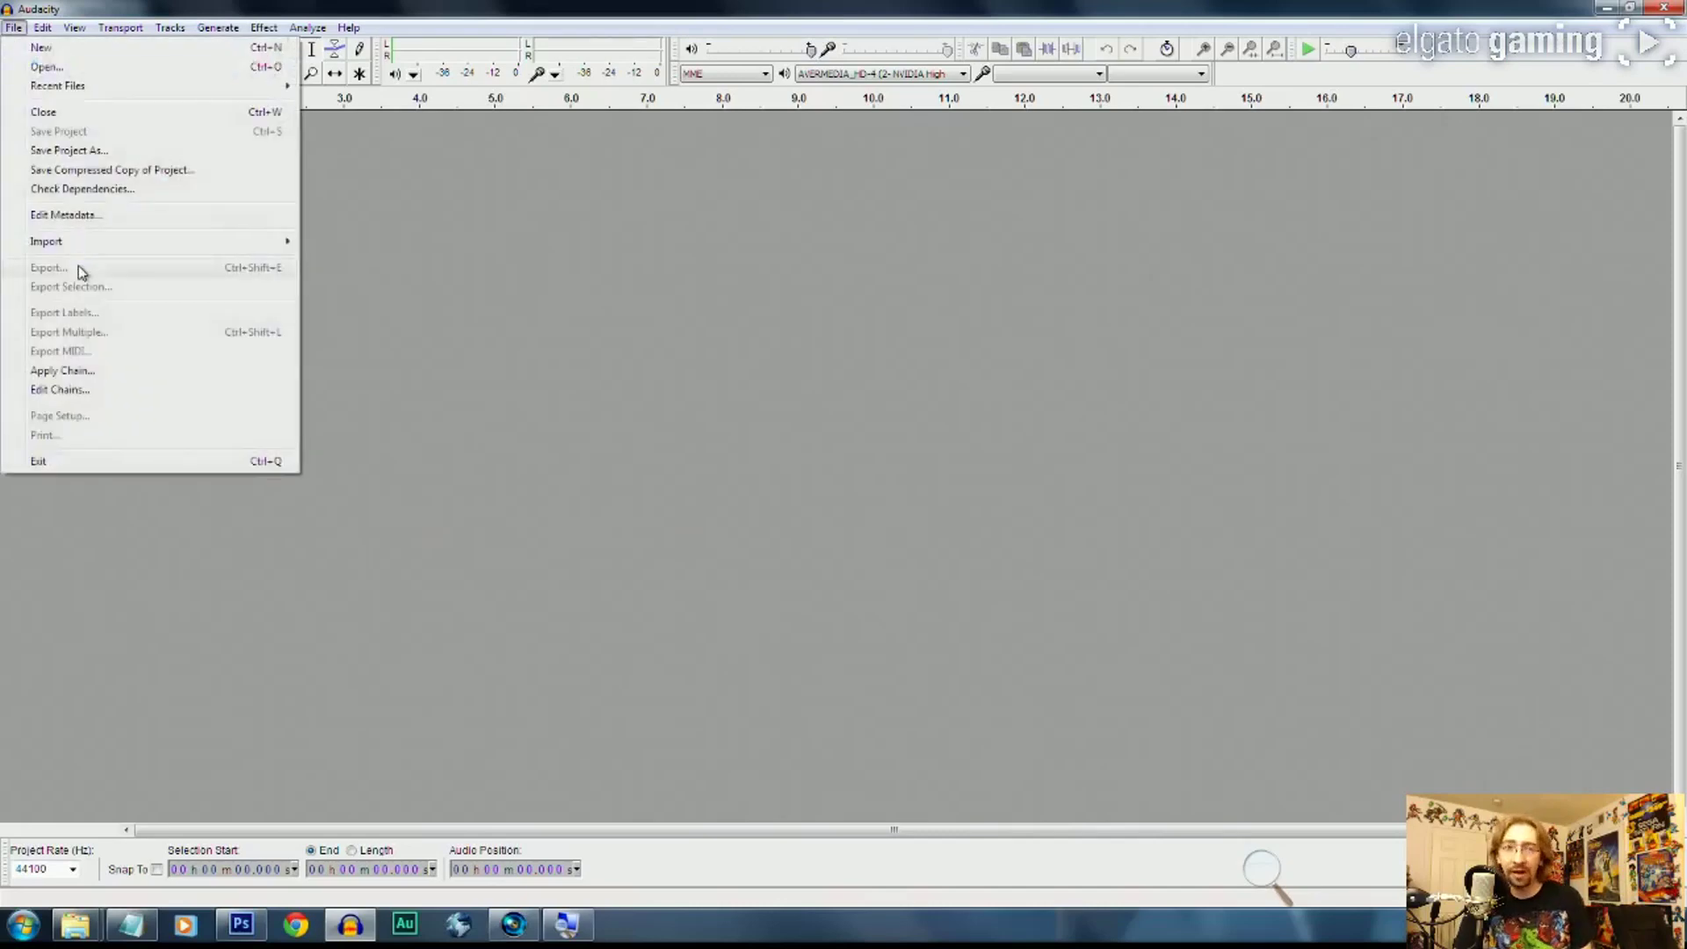
left_click(458, 266)
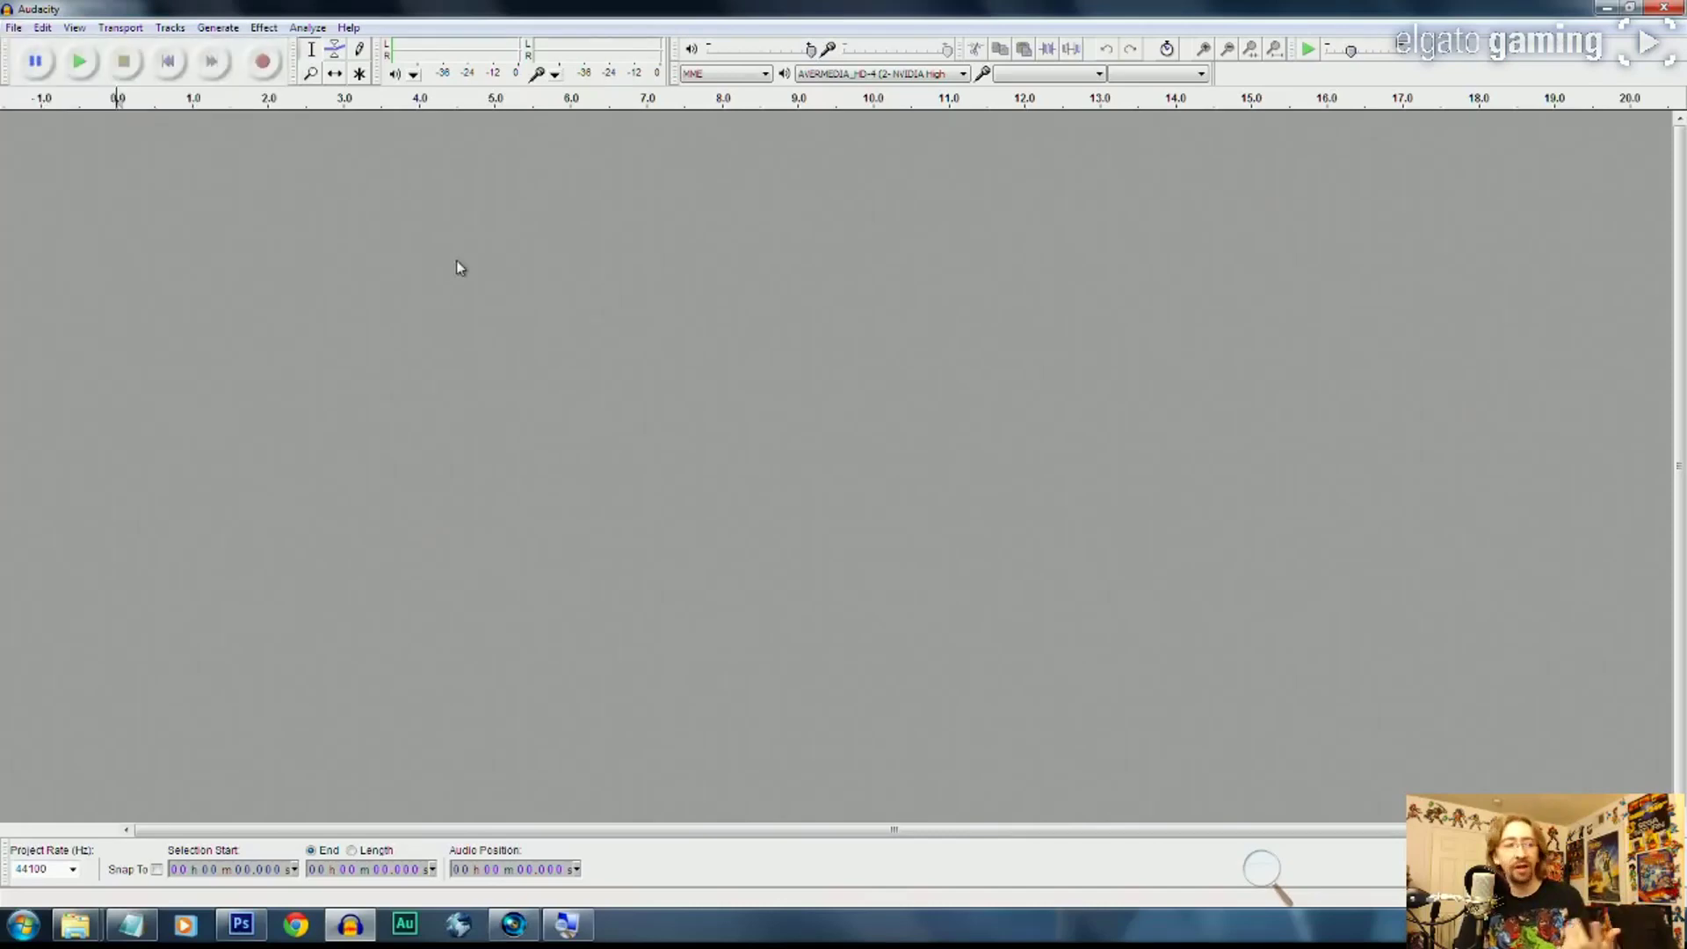
left_click(518, 927)
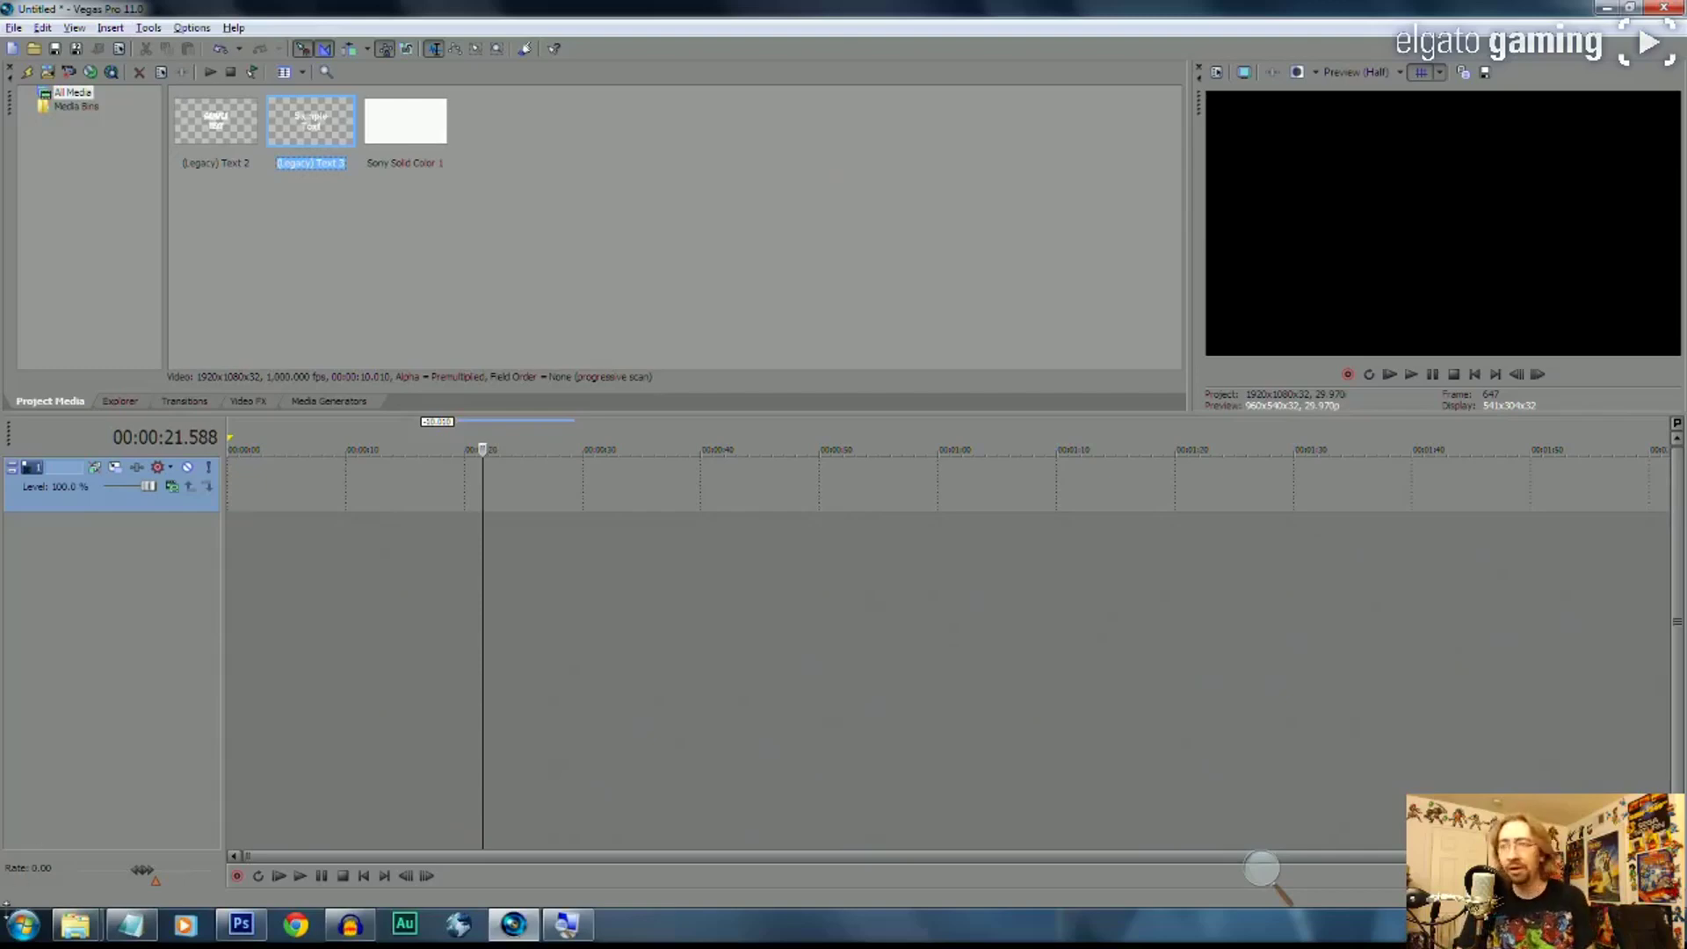
Drag 2013_3_10_23_25_5.M2TS from the Capture folder onto the Vegas timeline
left_click(75, 924)
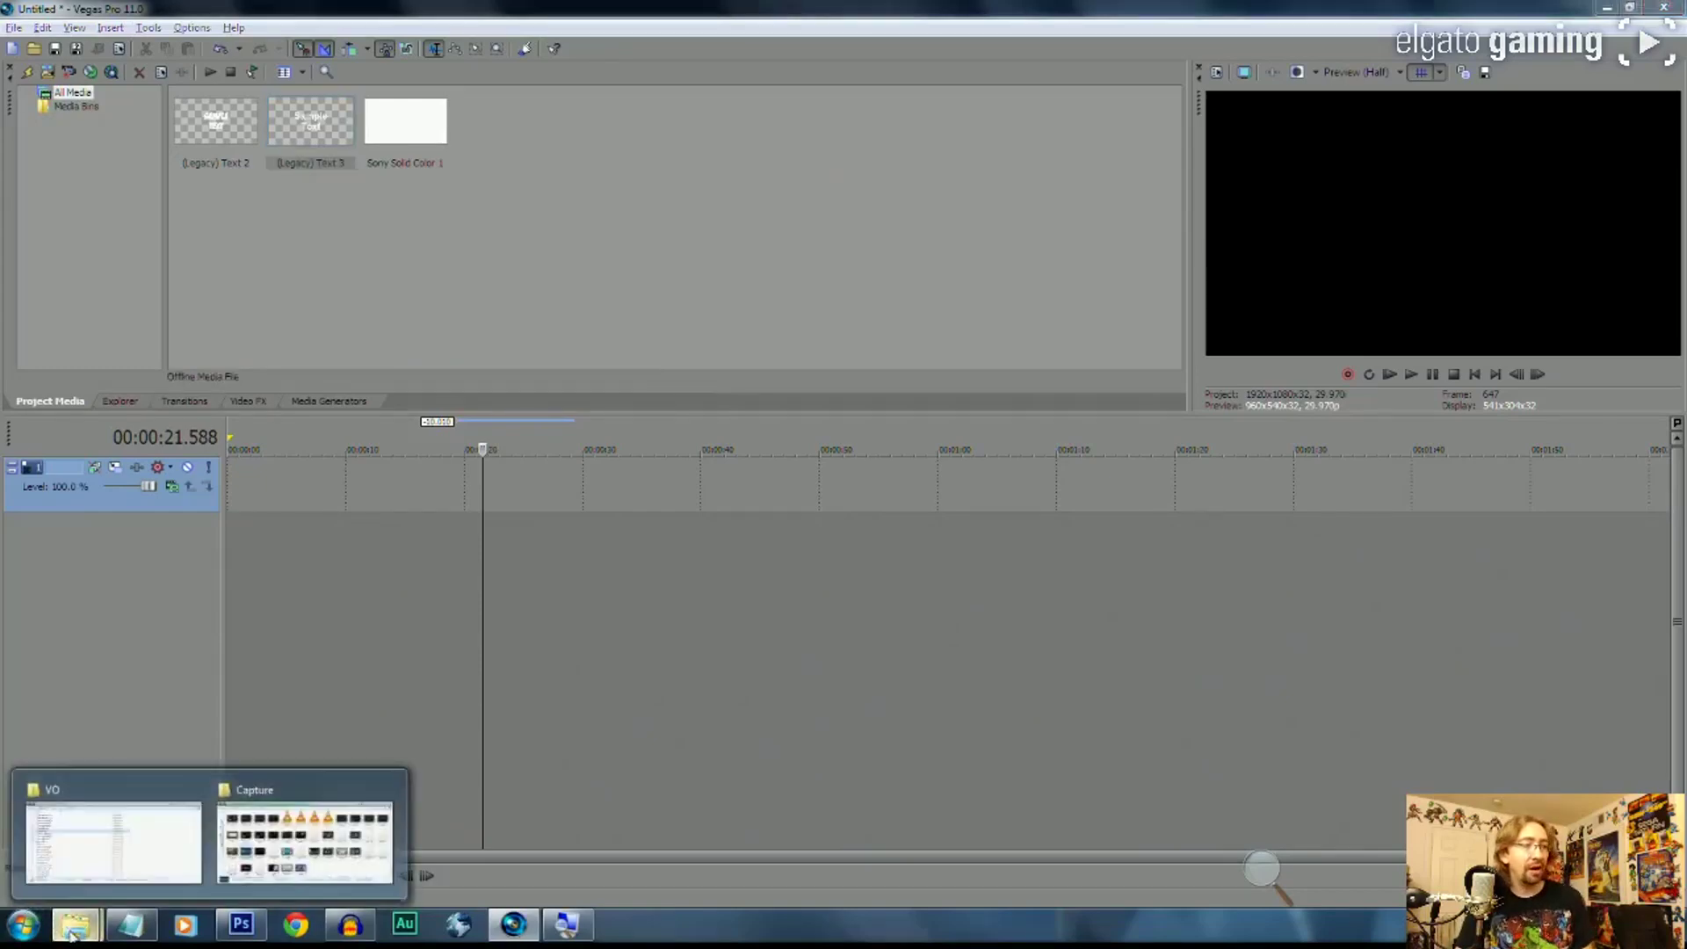
left_click(263, 843)
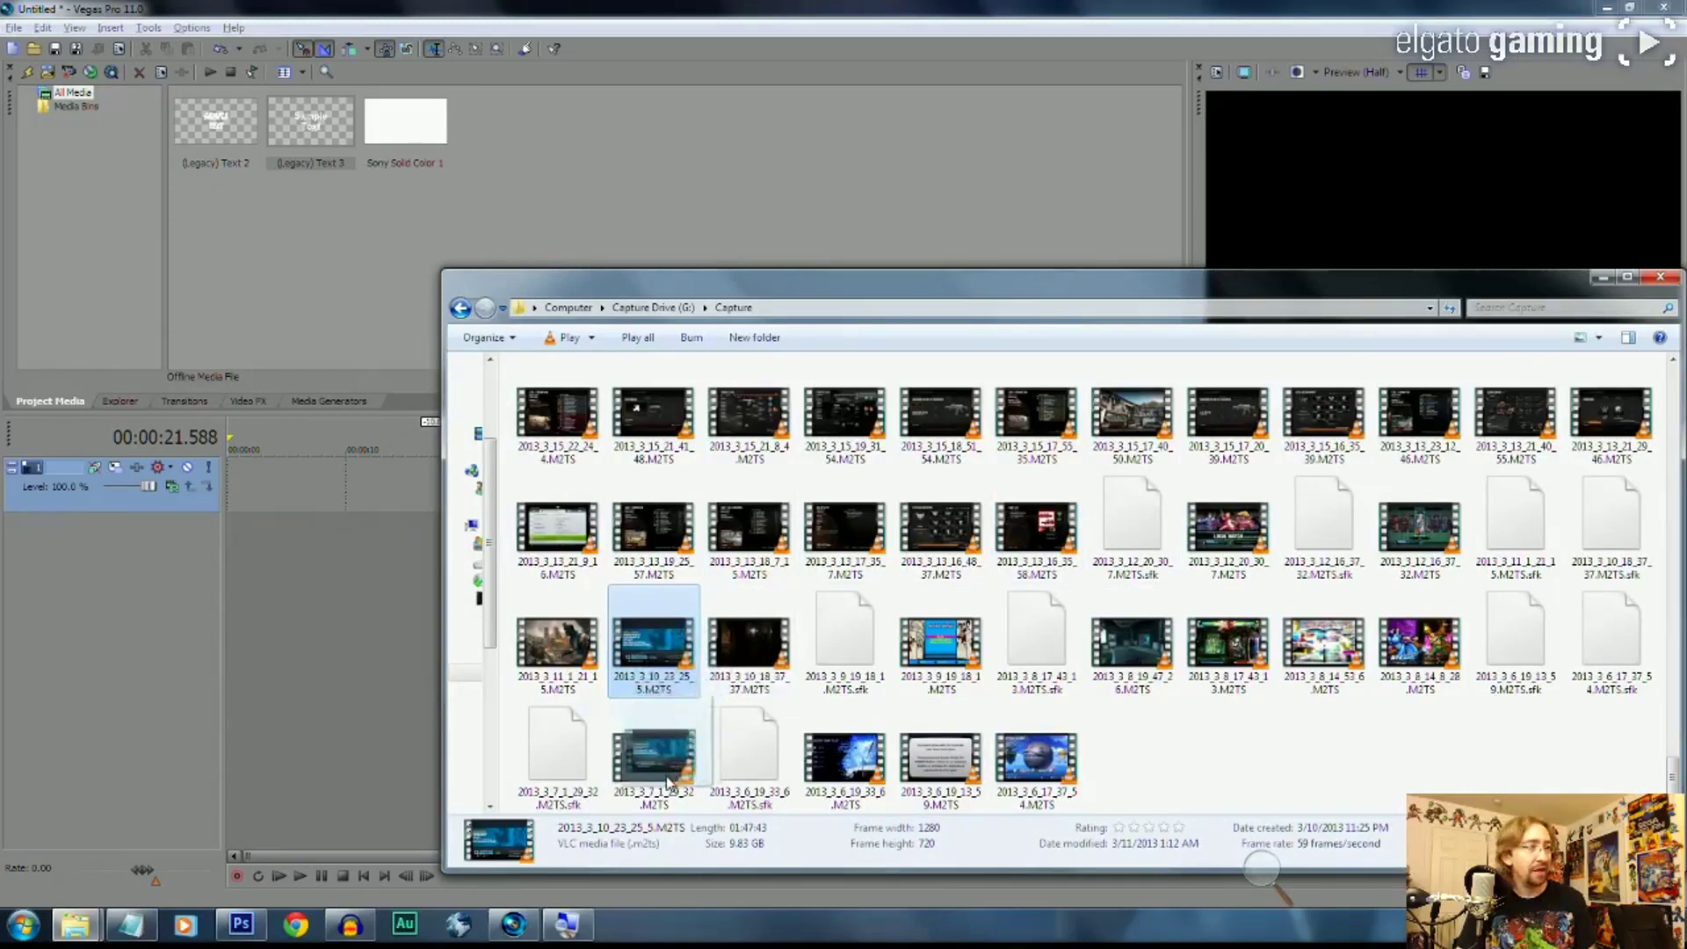
left_click_drag(361, 489, 361, 490)
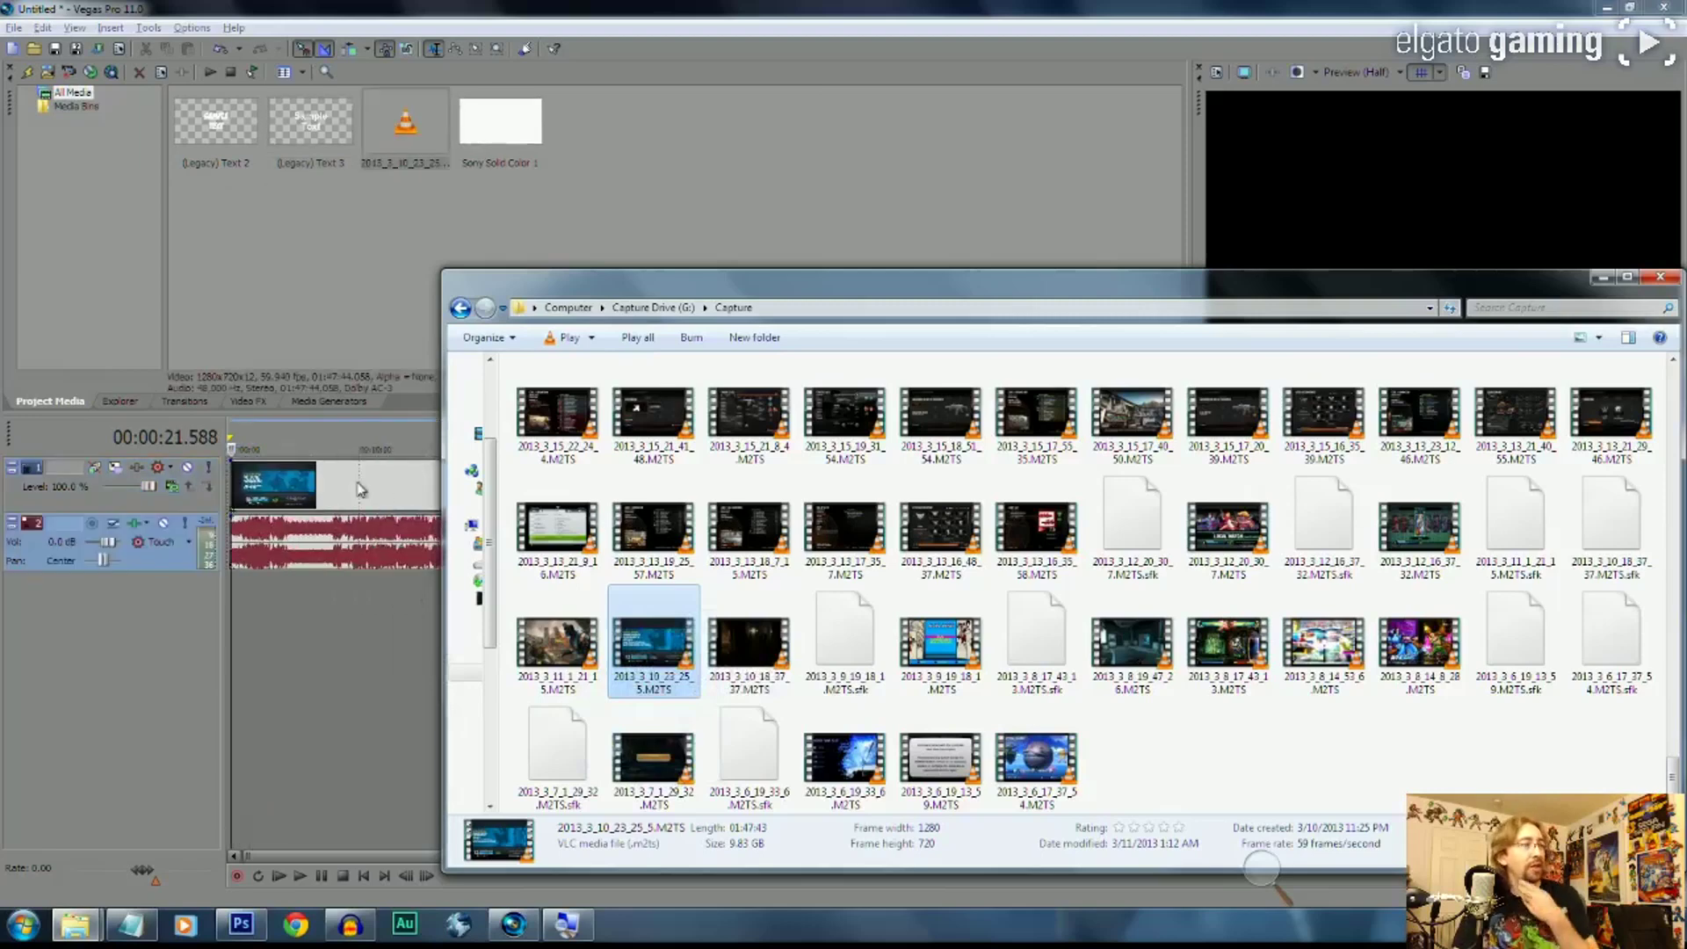
left_click(277, 192)
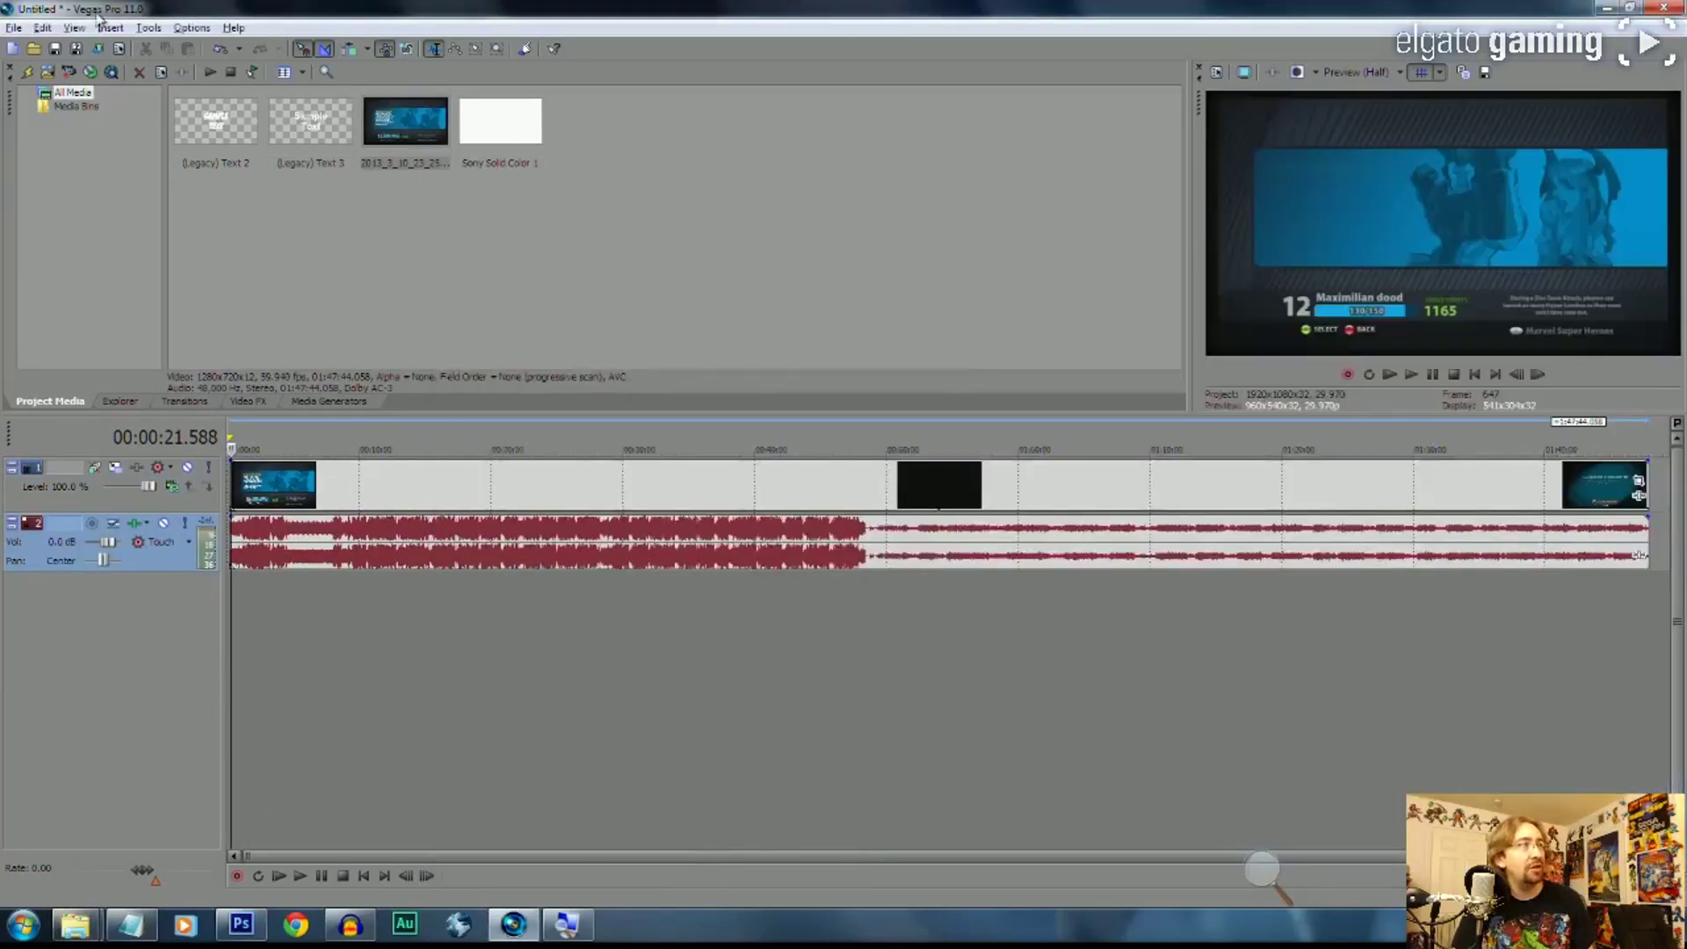
Open File > Import > Media and cancel it without importing anything
left_click(14, 27)
mouse_move(70, 195)
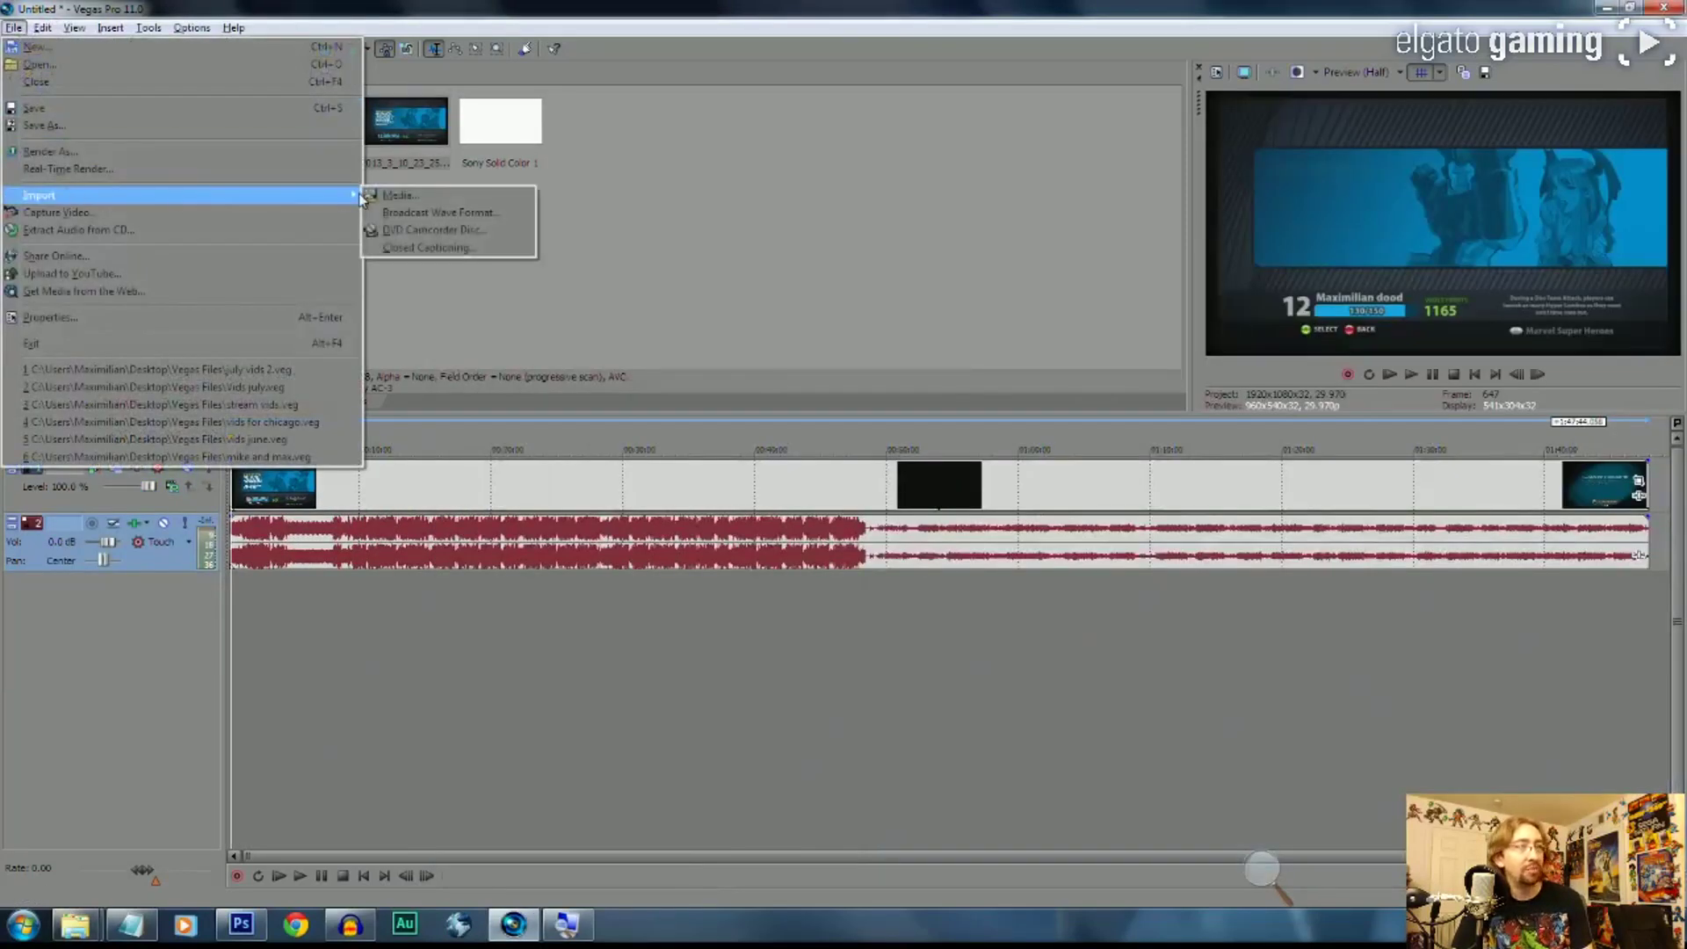
left_click(451, 188)
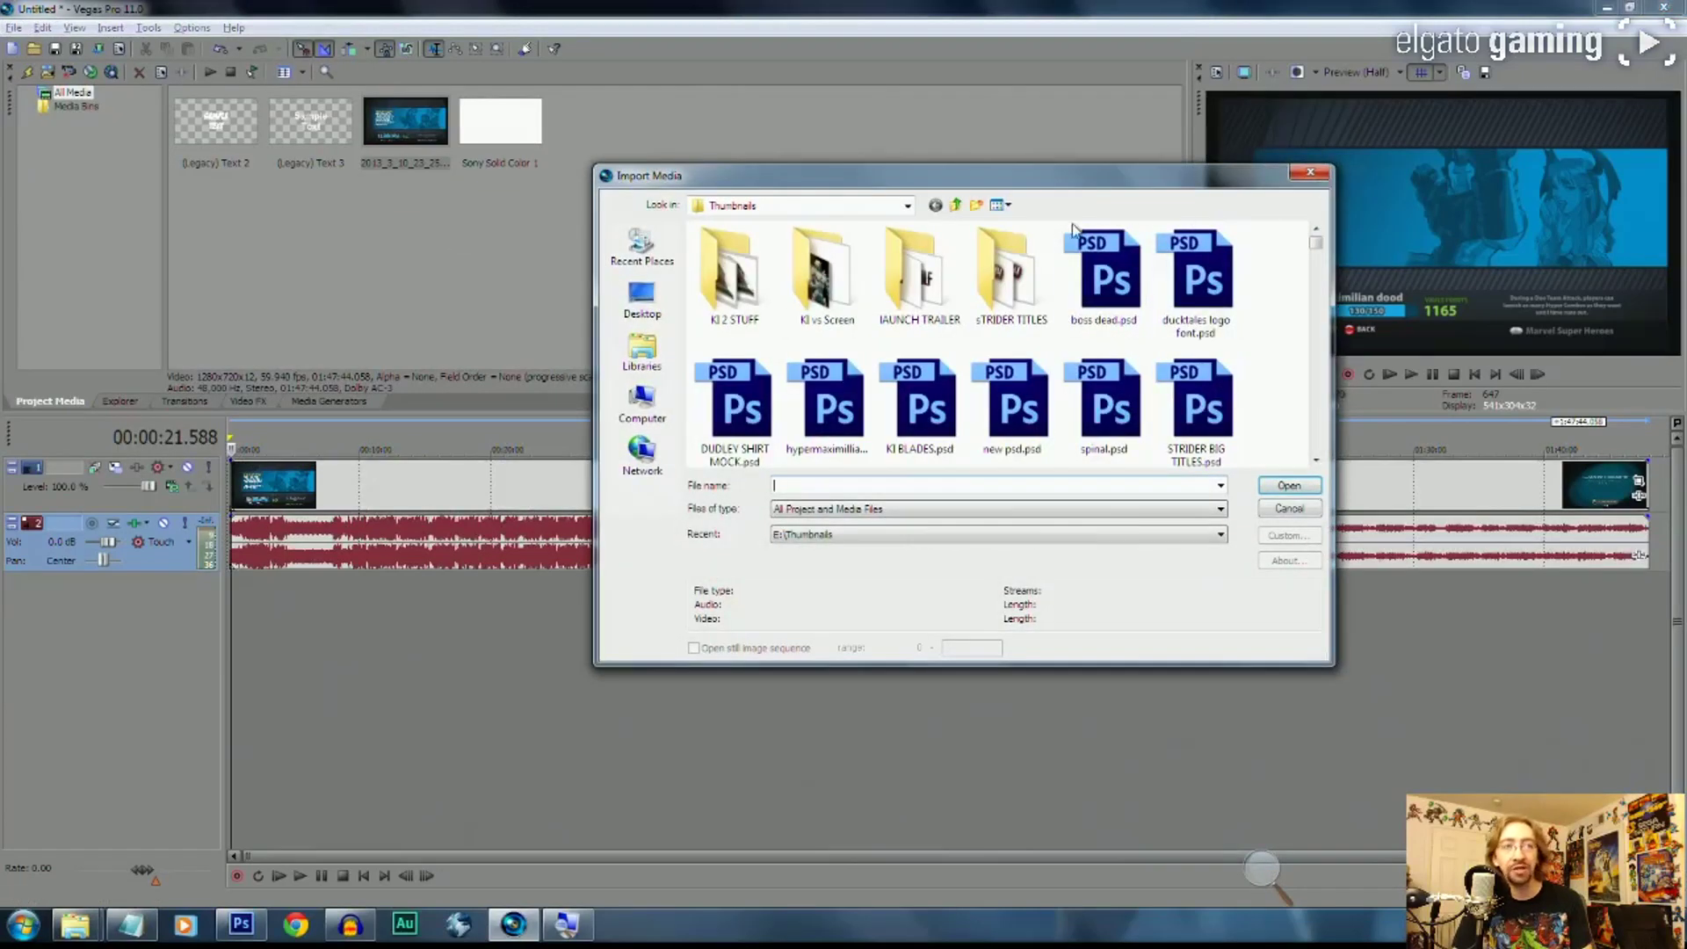
left_click(1310, 173)
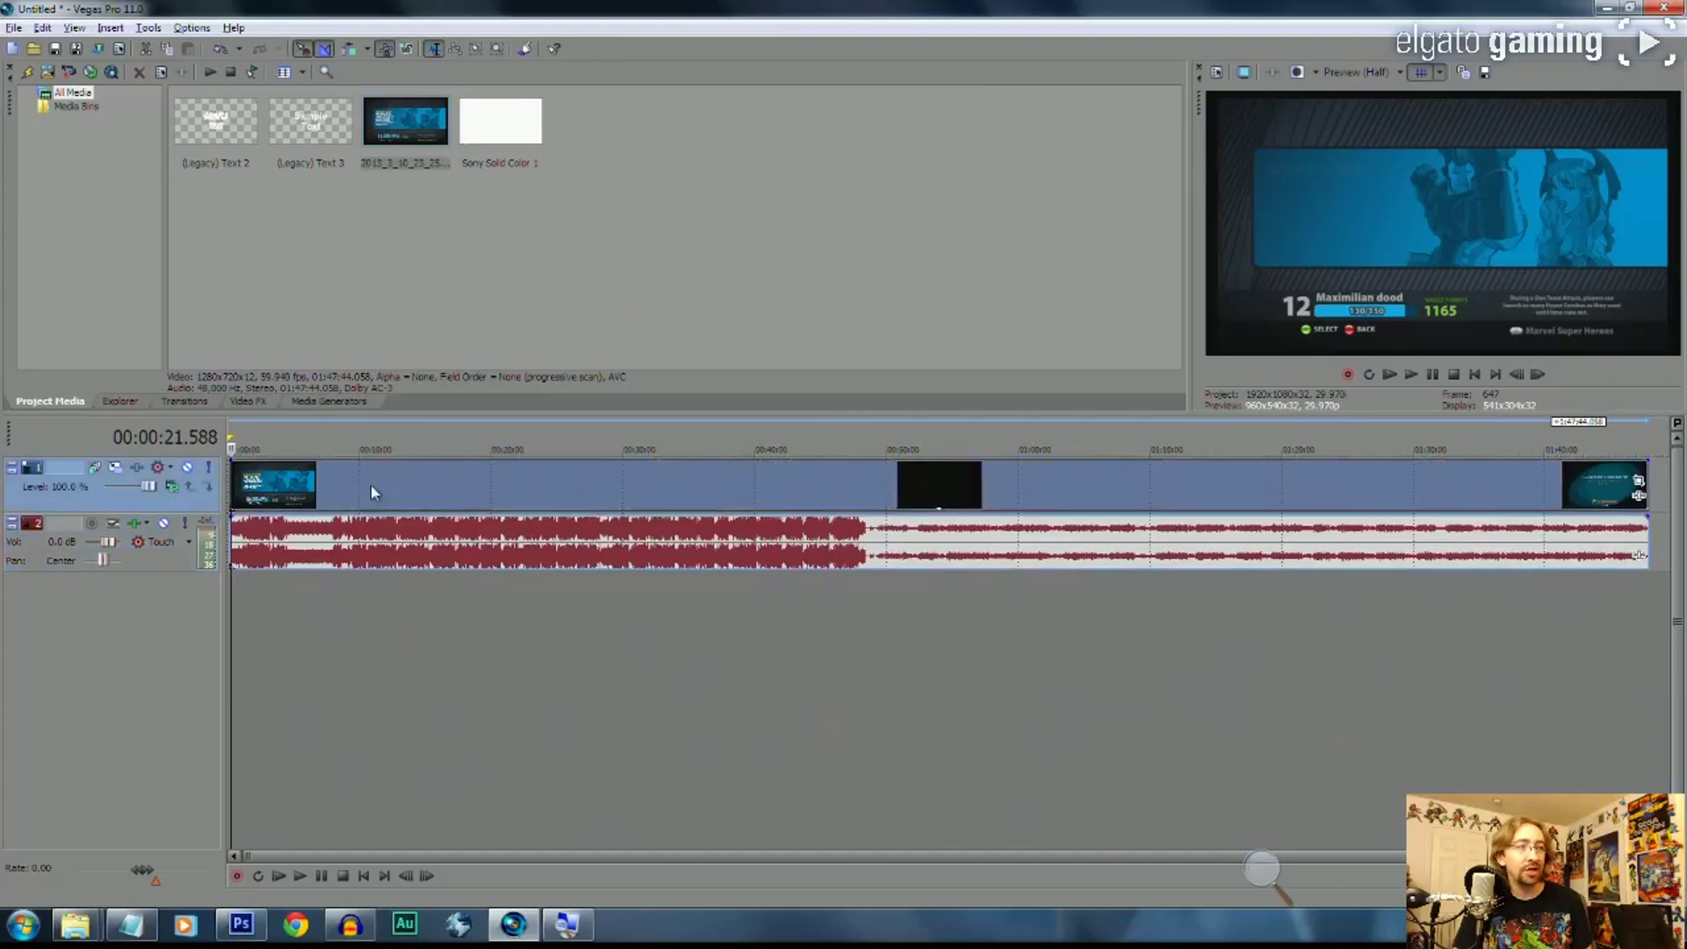
Move the gameplay clip later on the timeline and play it from near its start
left_click_drag(372, 490, 564, 489)
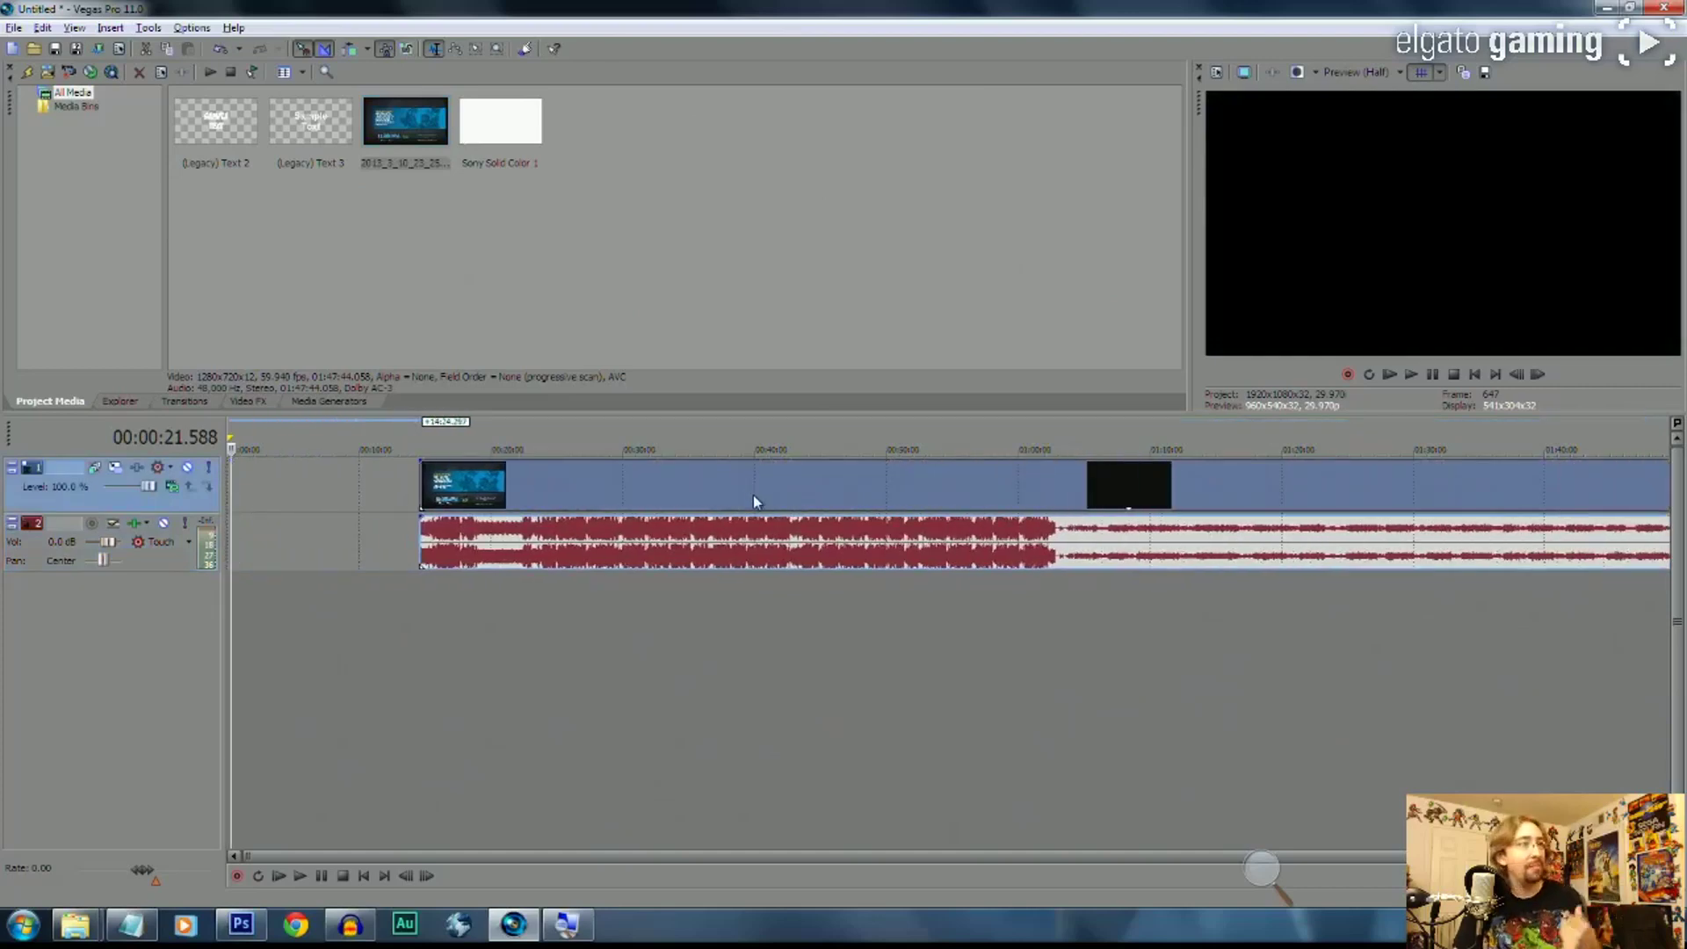
left_click(459, 494)
left_click(567, 475)
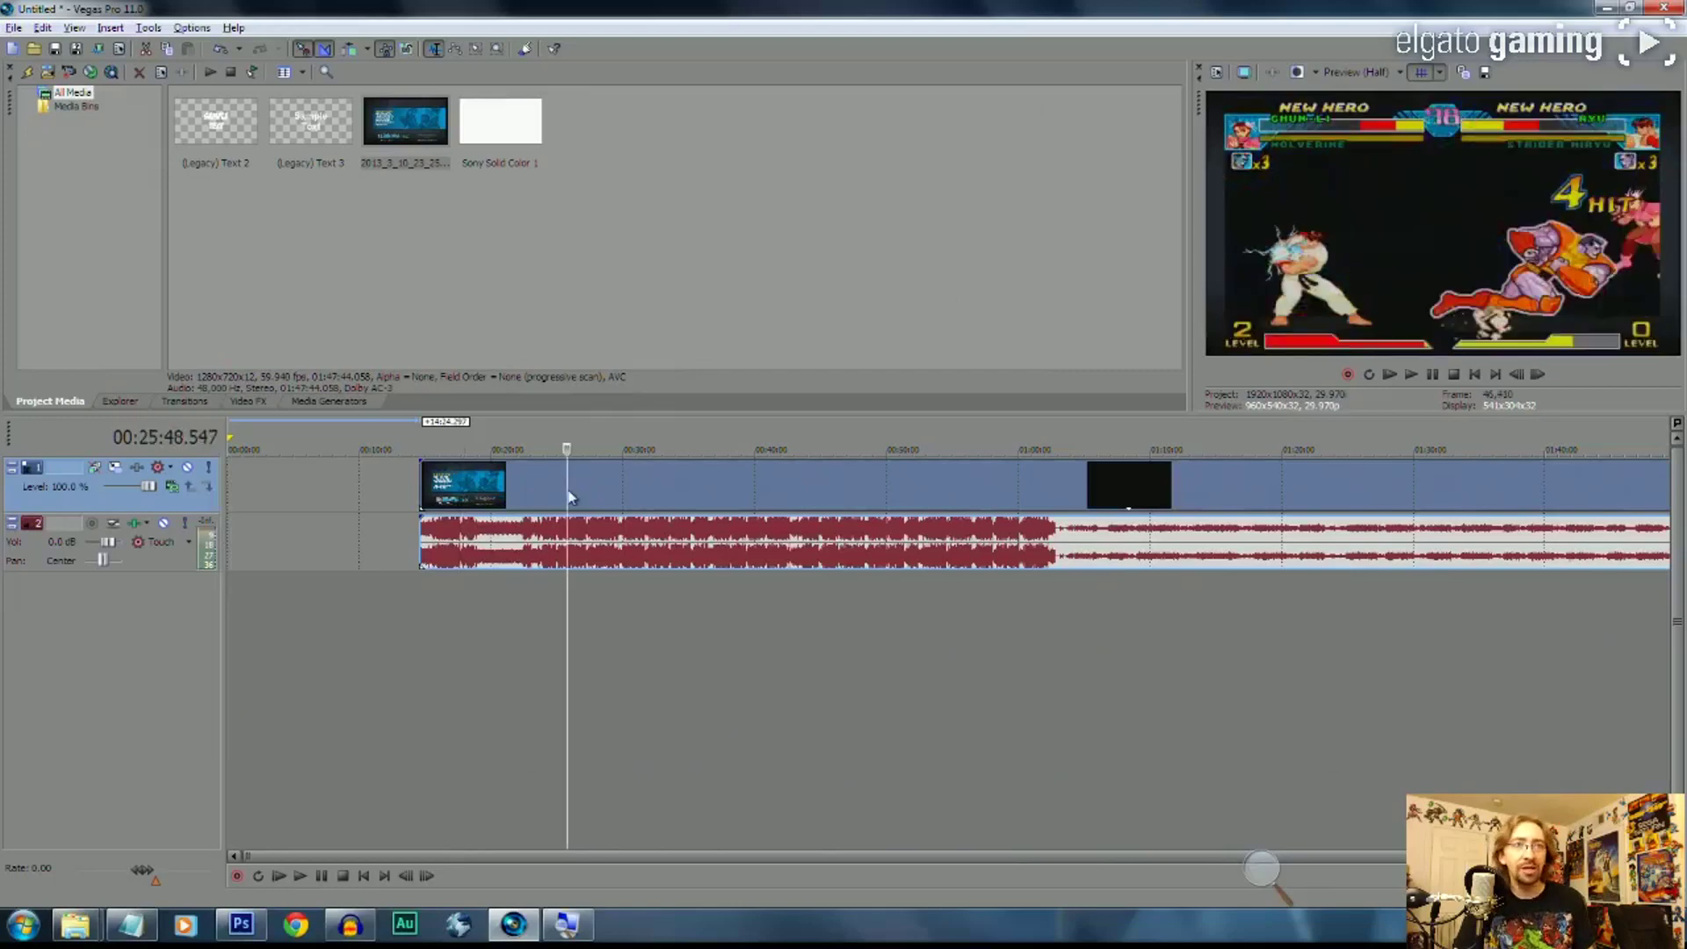
key("space")
key("space")
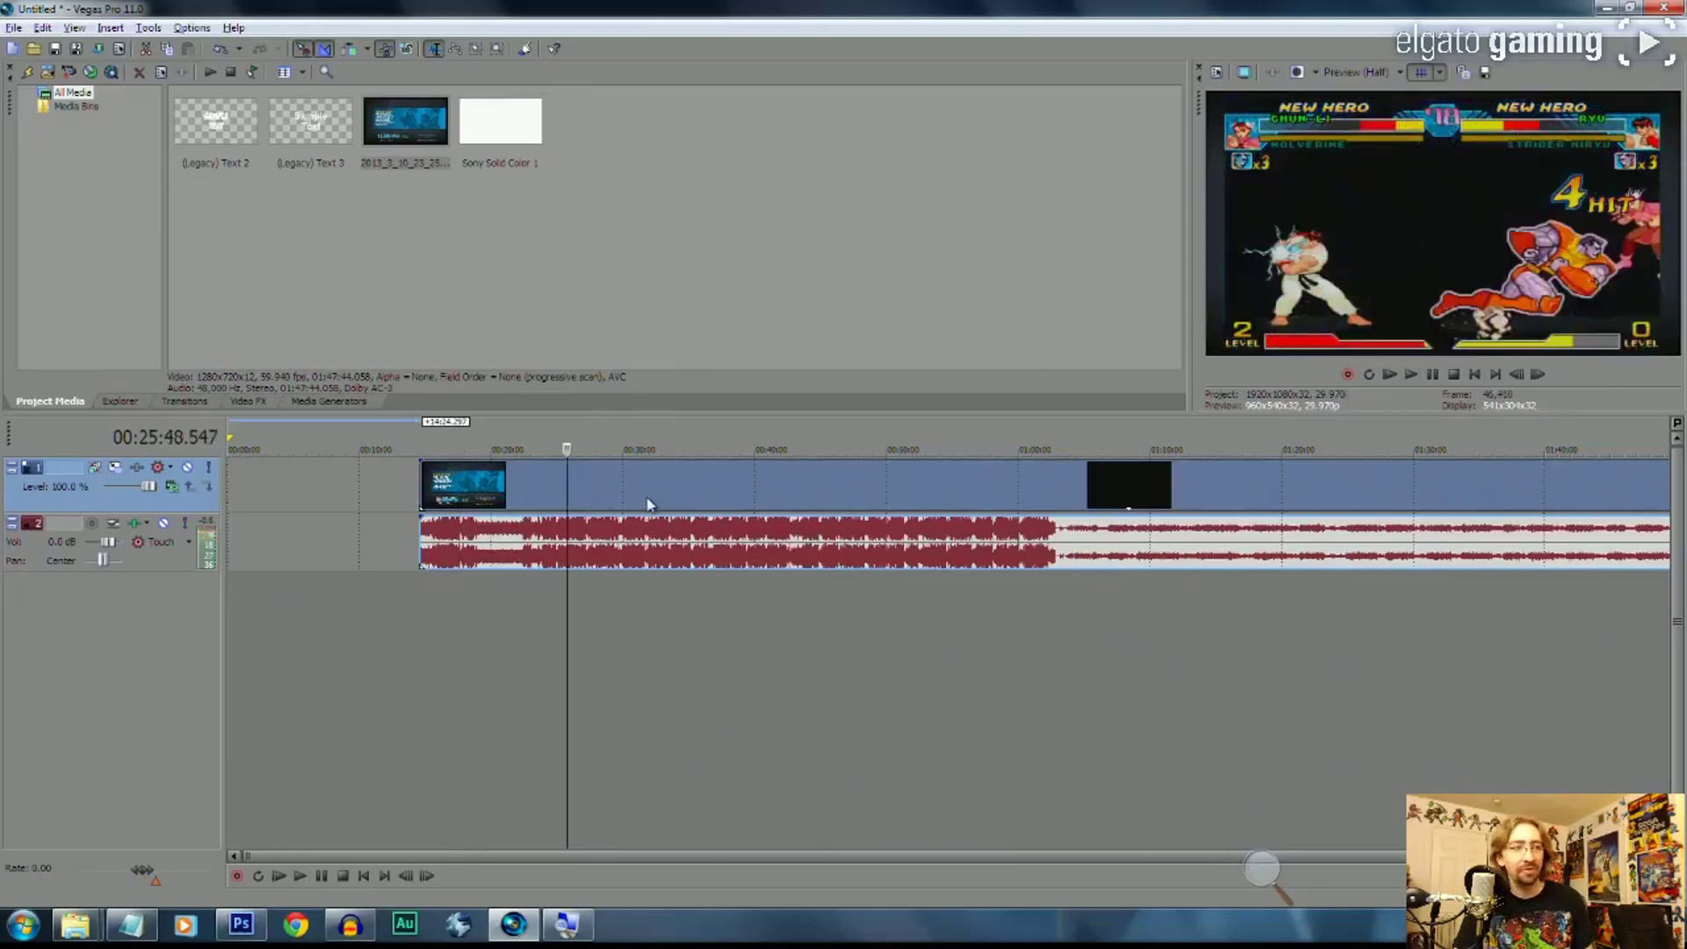
Scrub through later footage around 01:12, then return to about 00:49:45
left_click(625, 526)
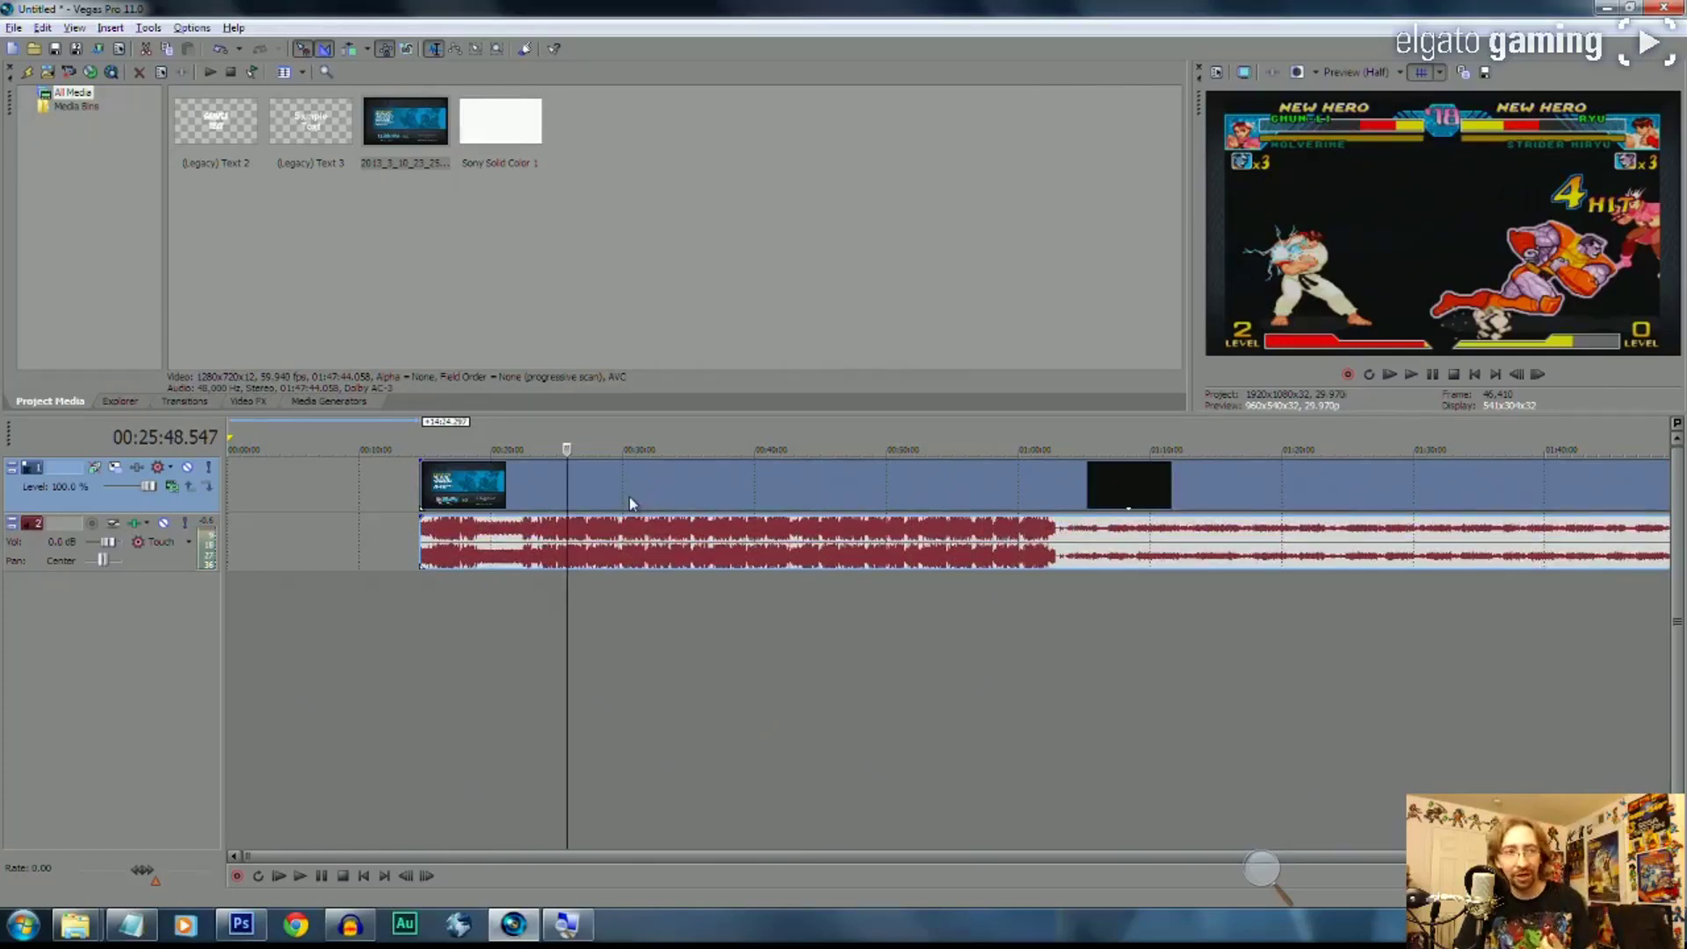
left_click(1178, 488)
key("space")
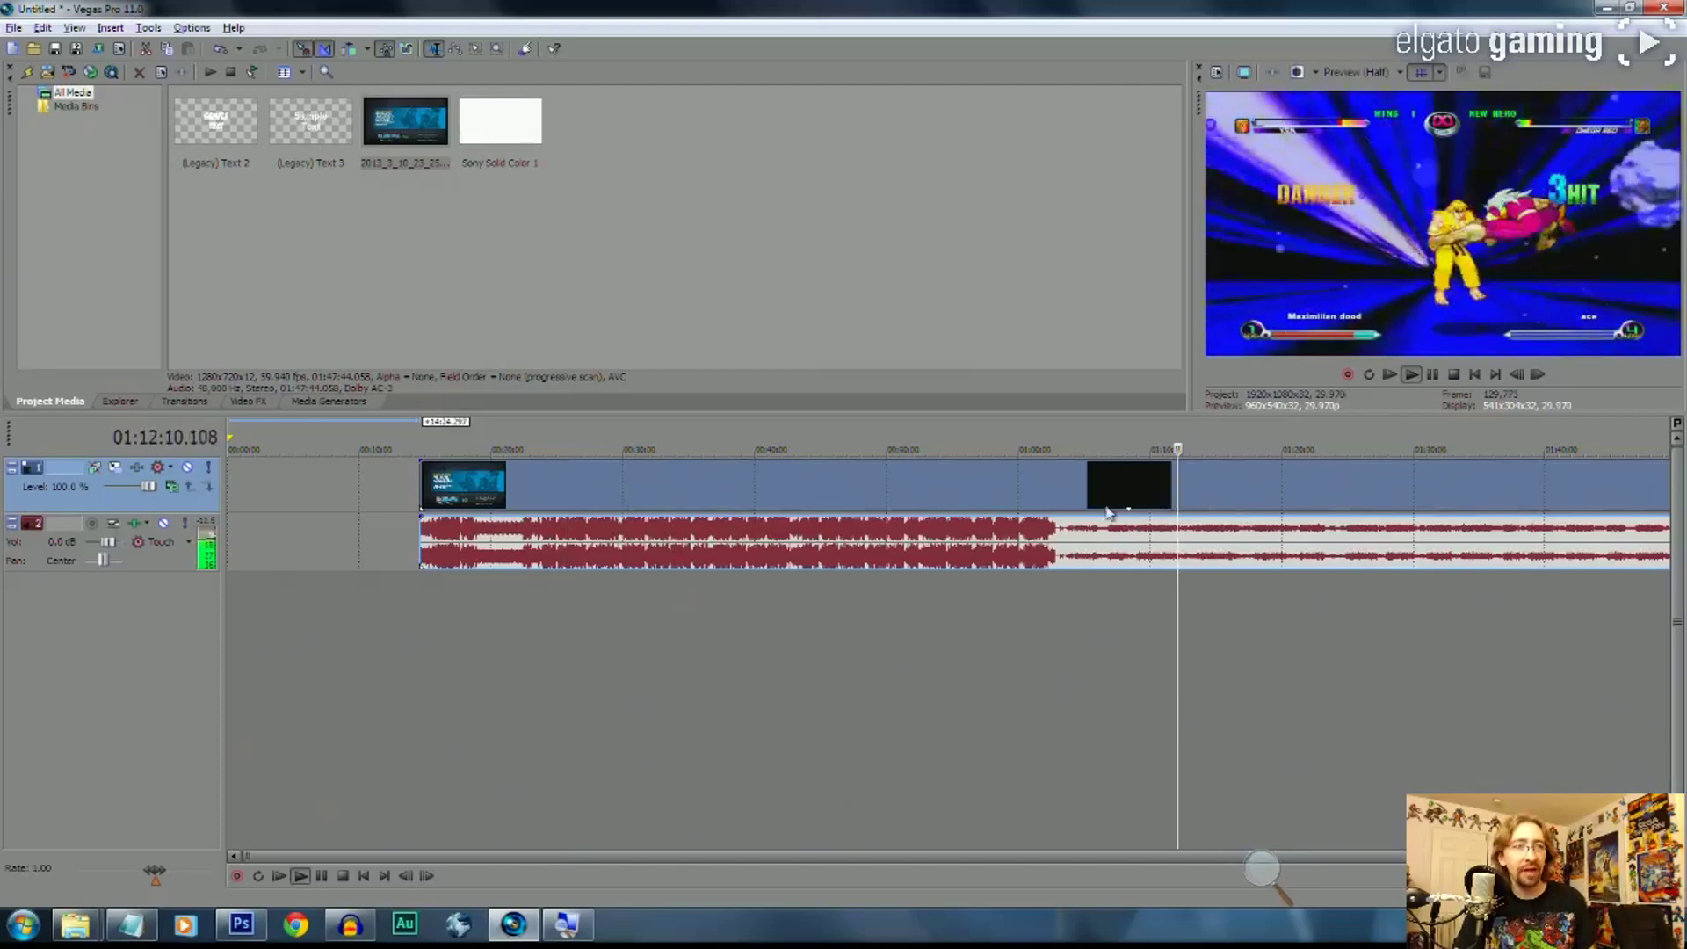
left_click(1002, 492)
left_click(1043, 486)
left_click(1099, 488)
left_click(1116, 487)
left_click(1162, 488)
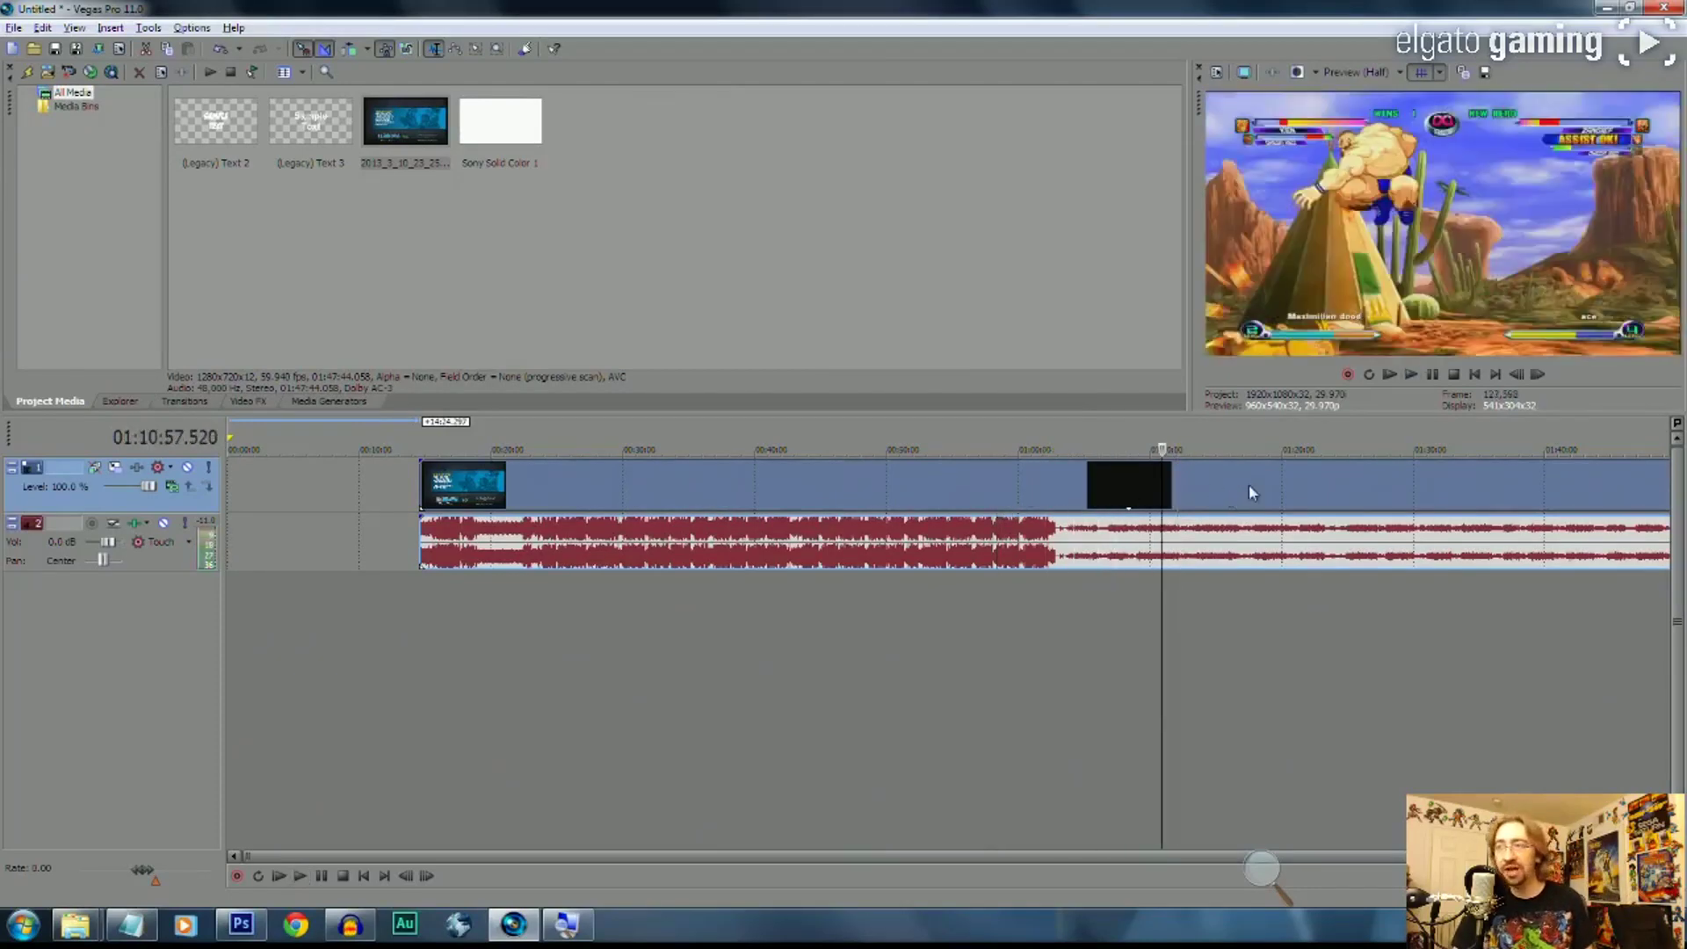
left_click(883, 492)
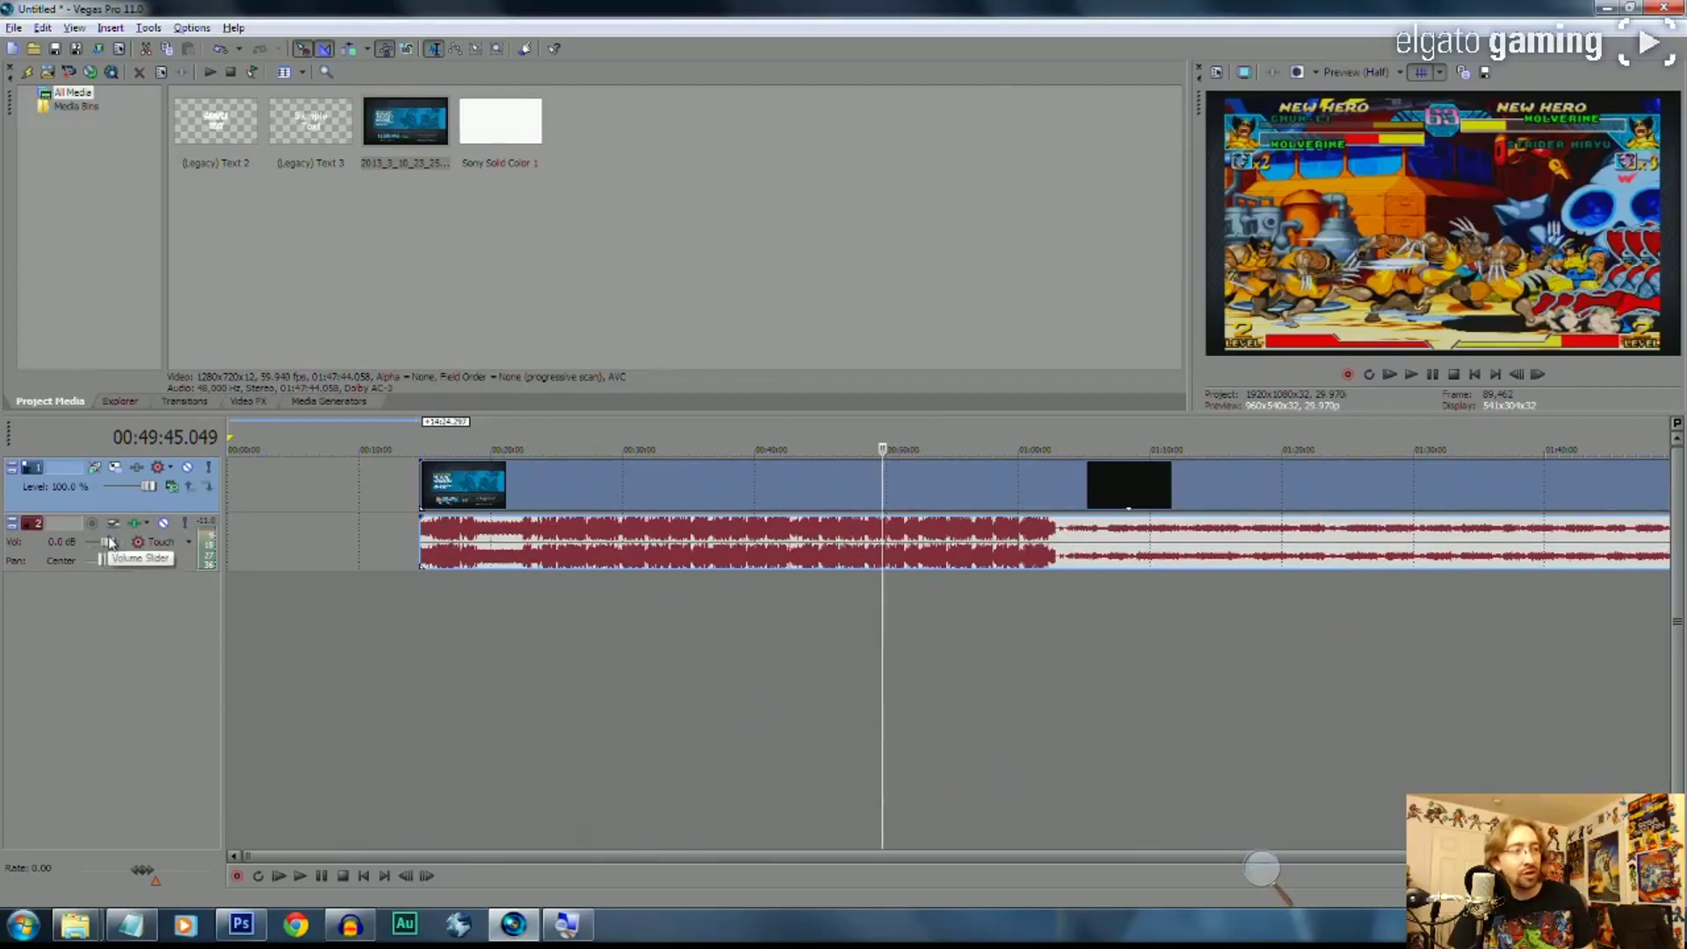
Reset the game audio track volume to 0.0 dB and nudge the gameplay events slightly earlier
left_click_drag(106, 544, 104, 548)
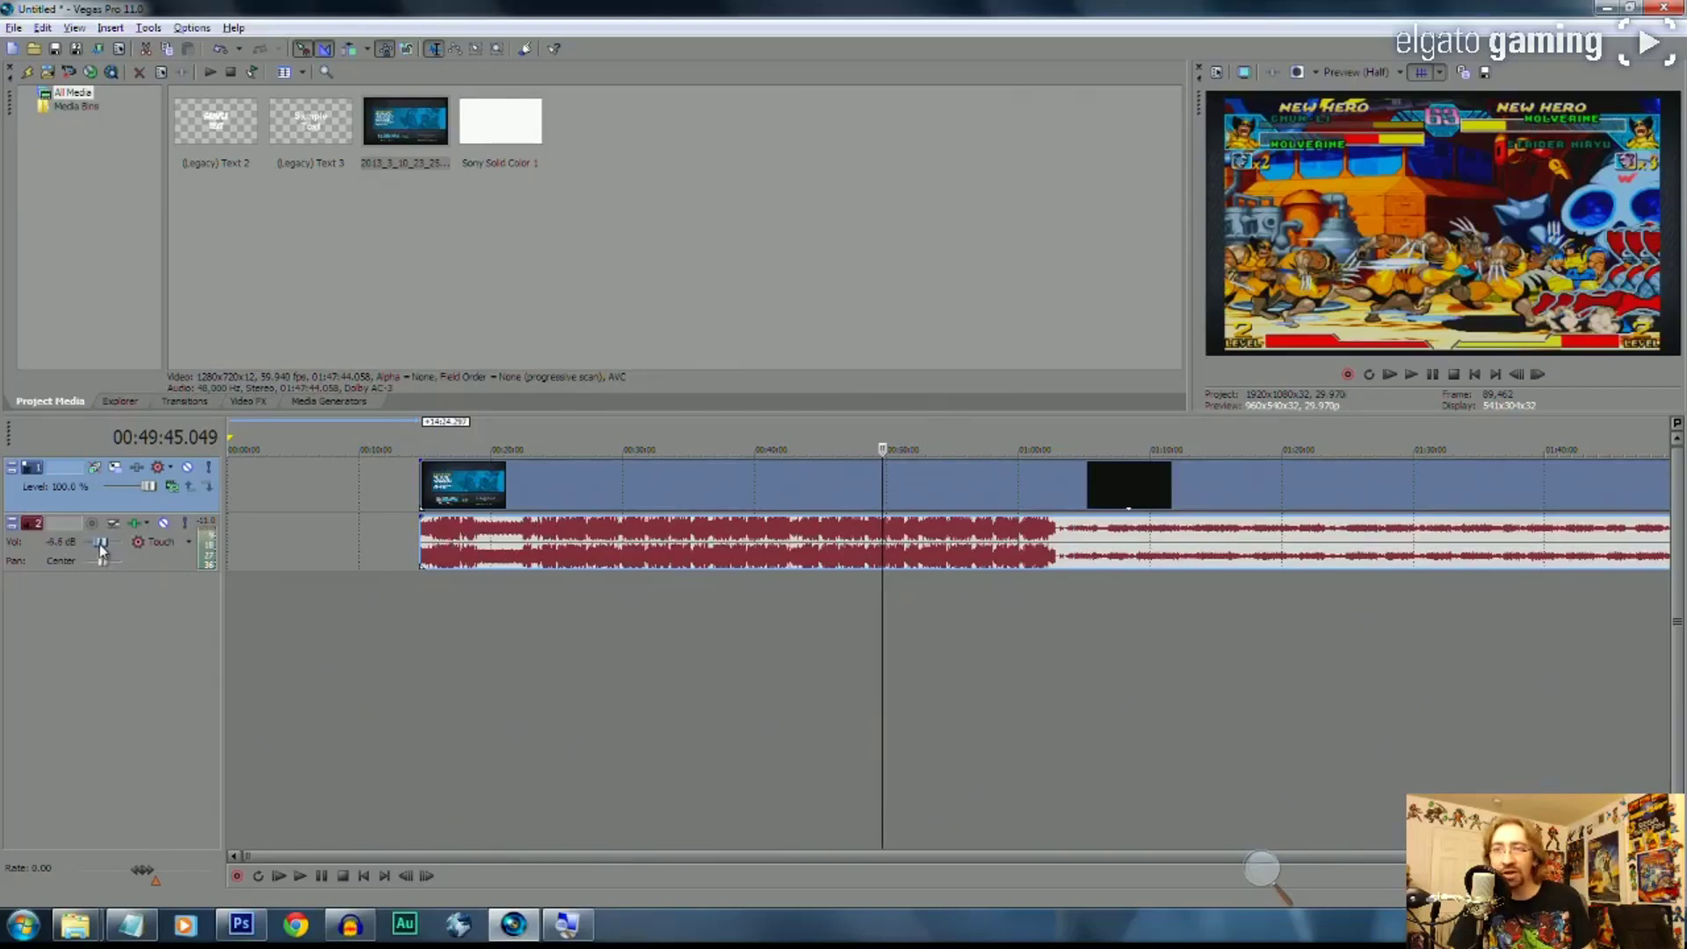
double_click(107, 551)
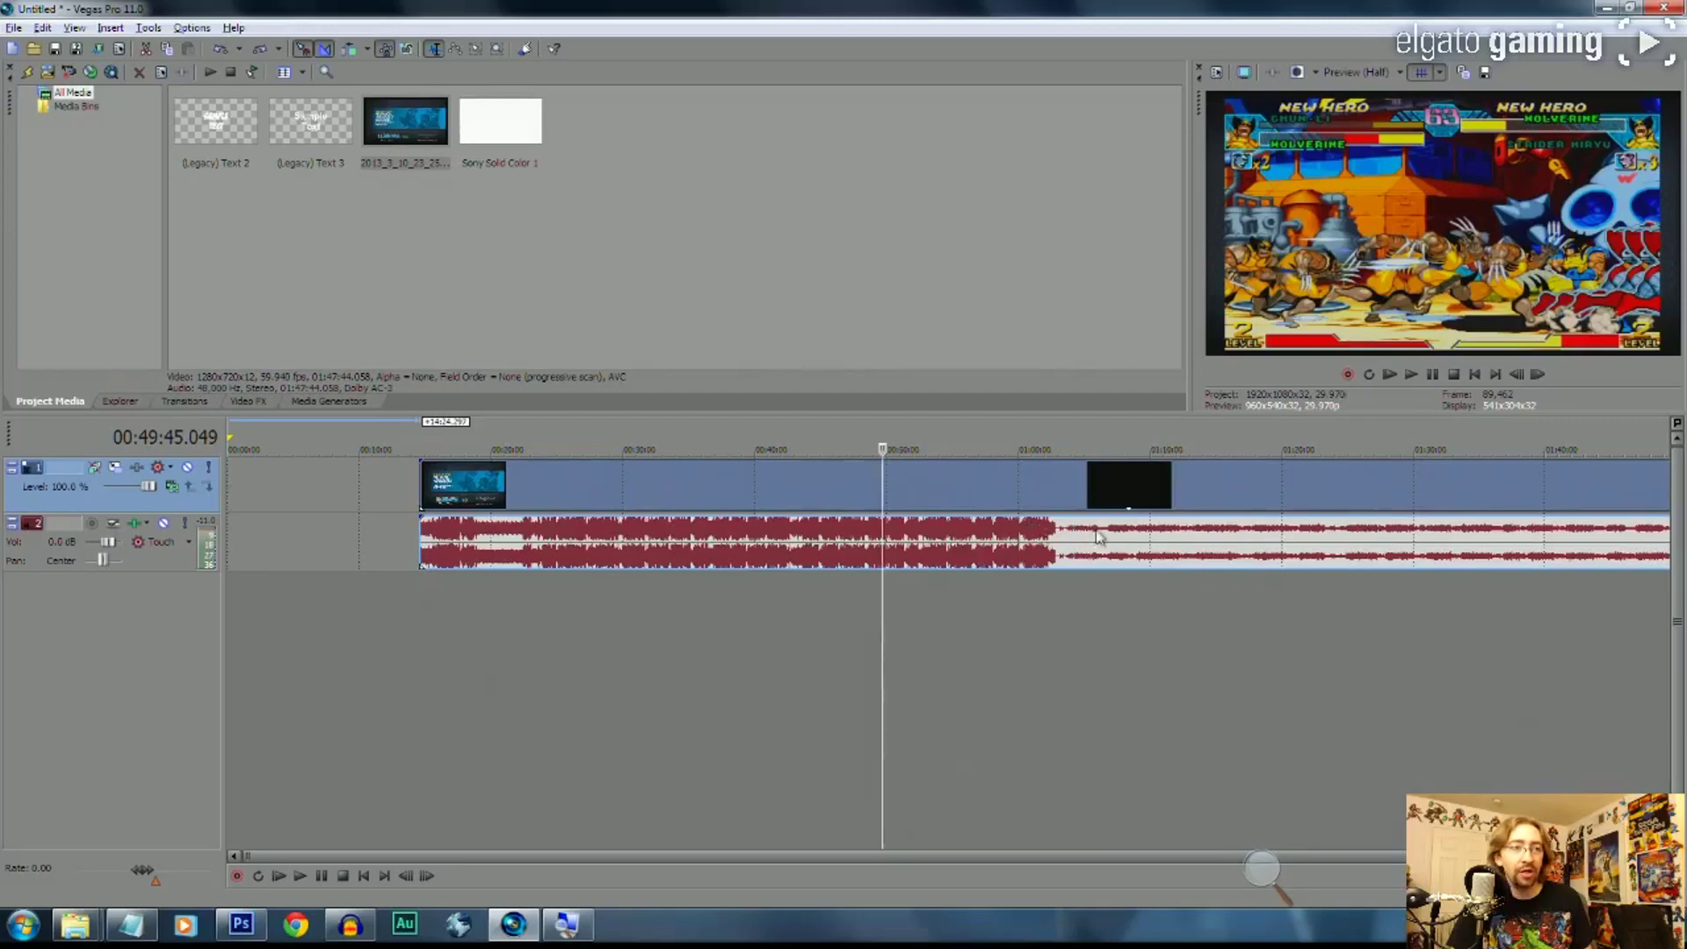
left_click(874, 549)
left_click(931, 550)
left_click_drag(982, 551, 968, 546)
left_click(959, 500)
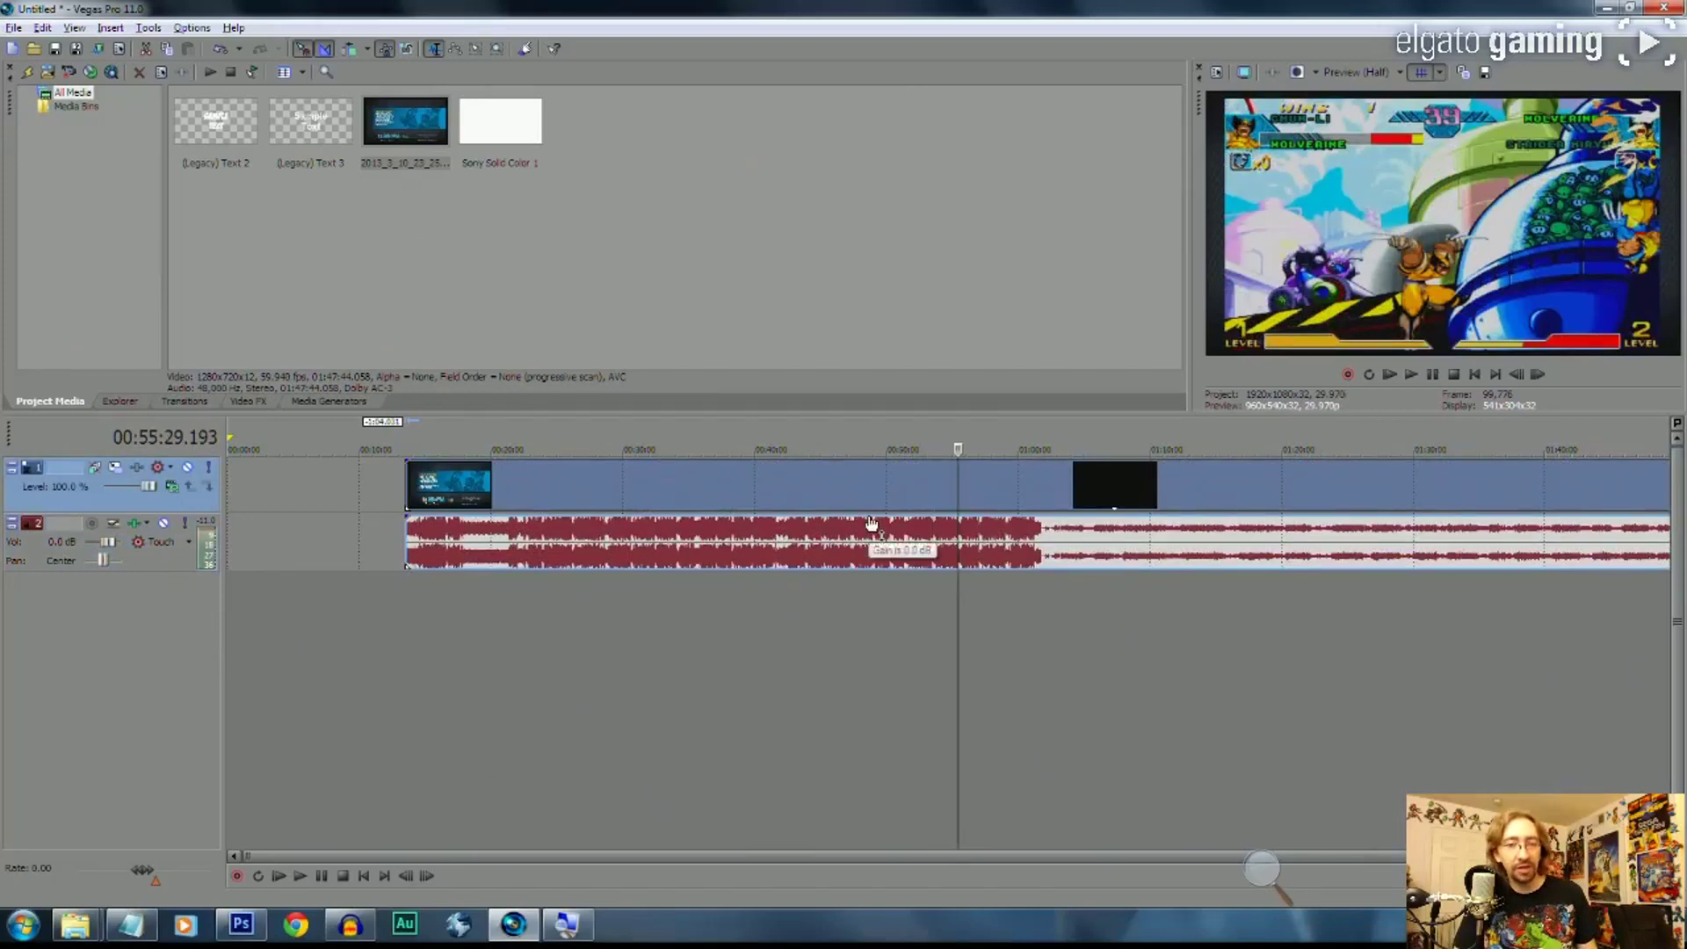
Under screen magnification, drag the game audio event's gain line down to -7.4 dB
left_click(1265, 870)
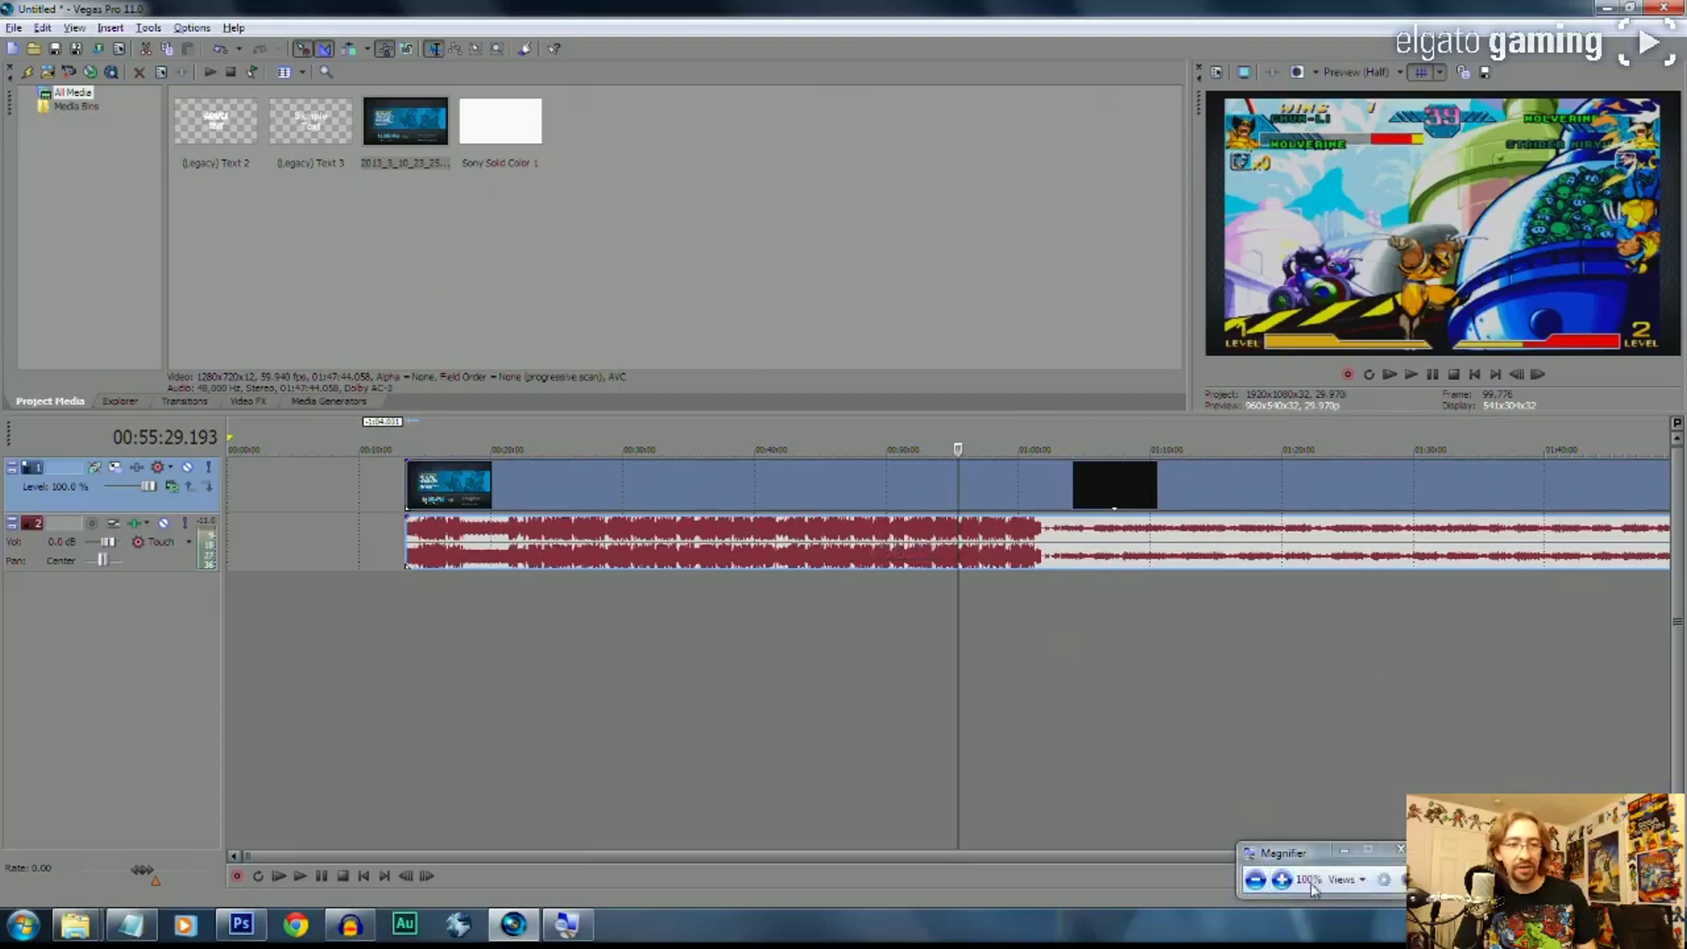
left_click(1282, 880)
left_click(1283, 880)
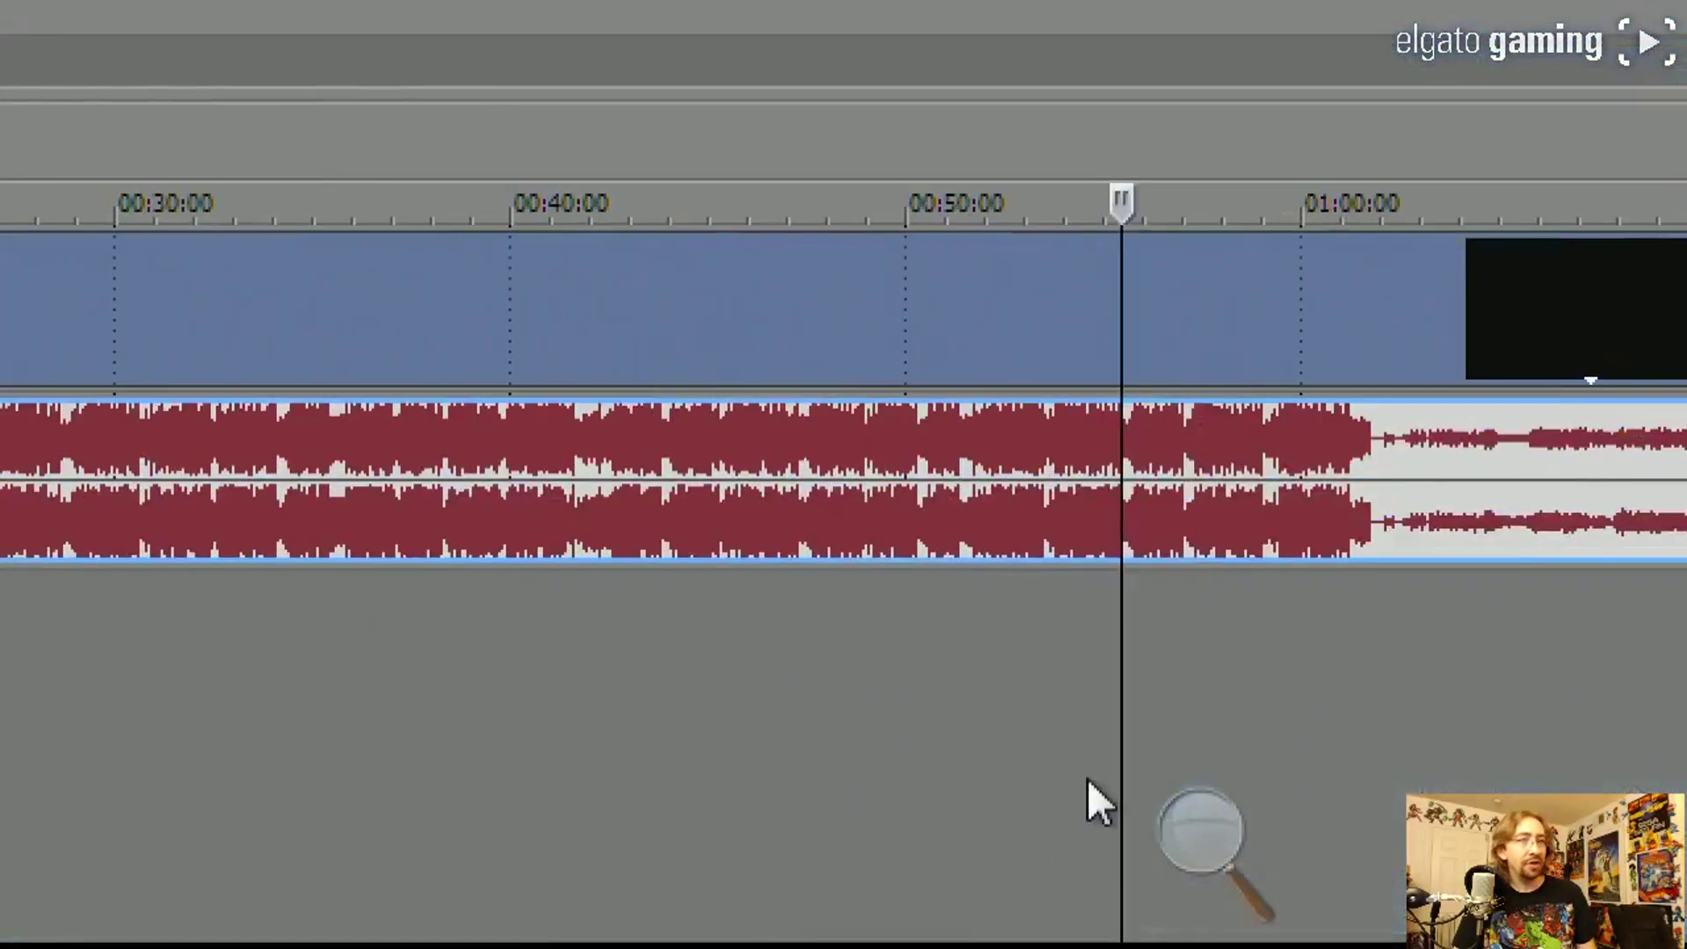
left_click_drag(742, 423, 795, 533)
left_click(1203, 847)
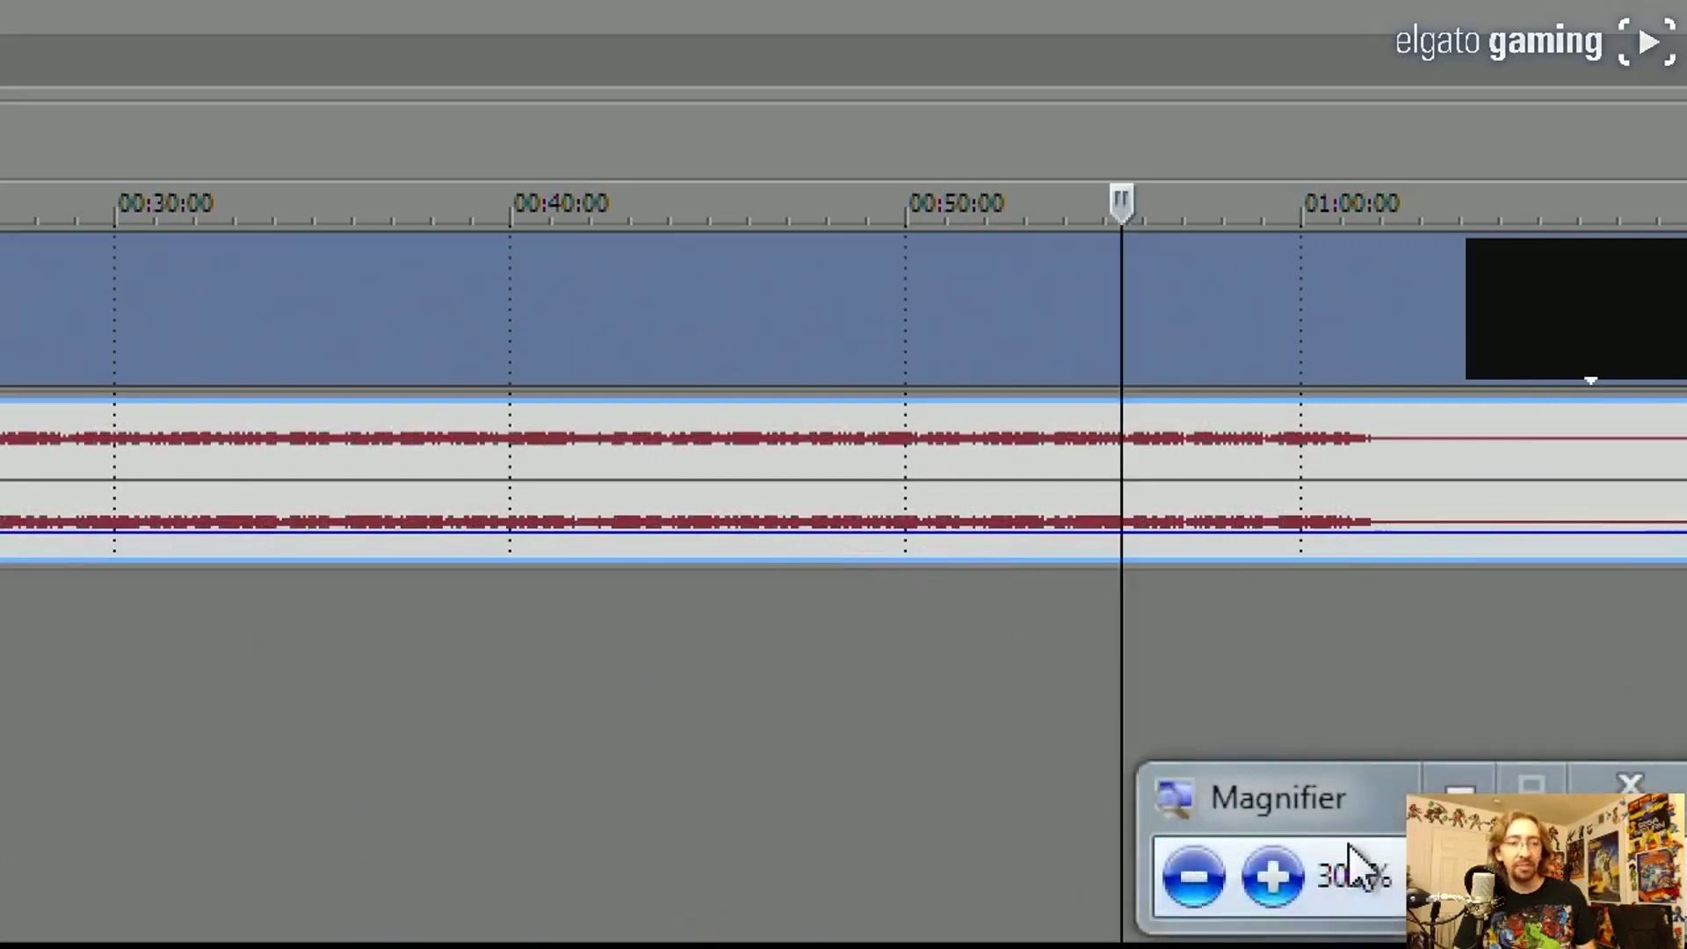
left_click(1180, 877)
left_click(1180, 877)
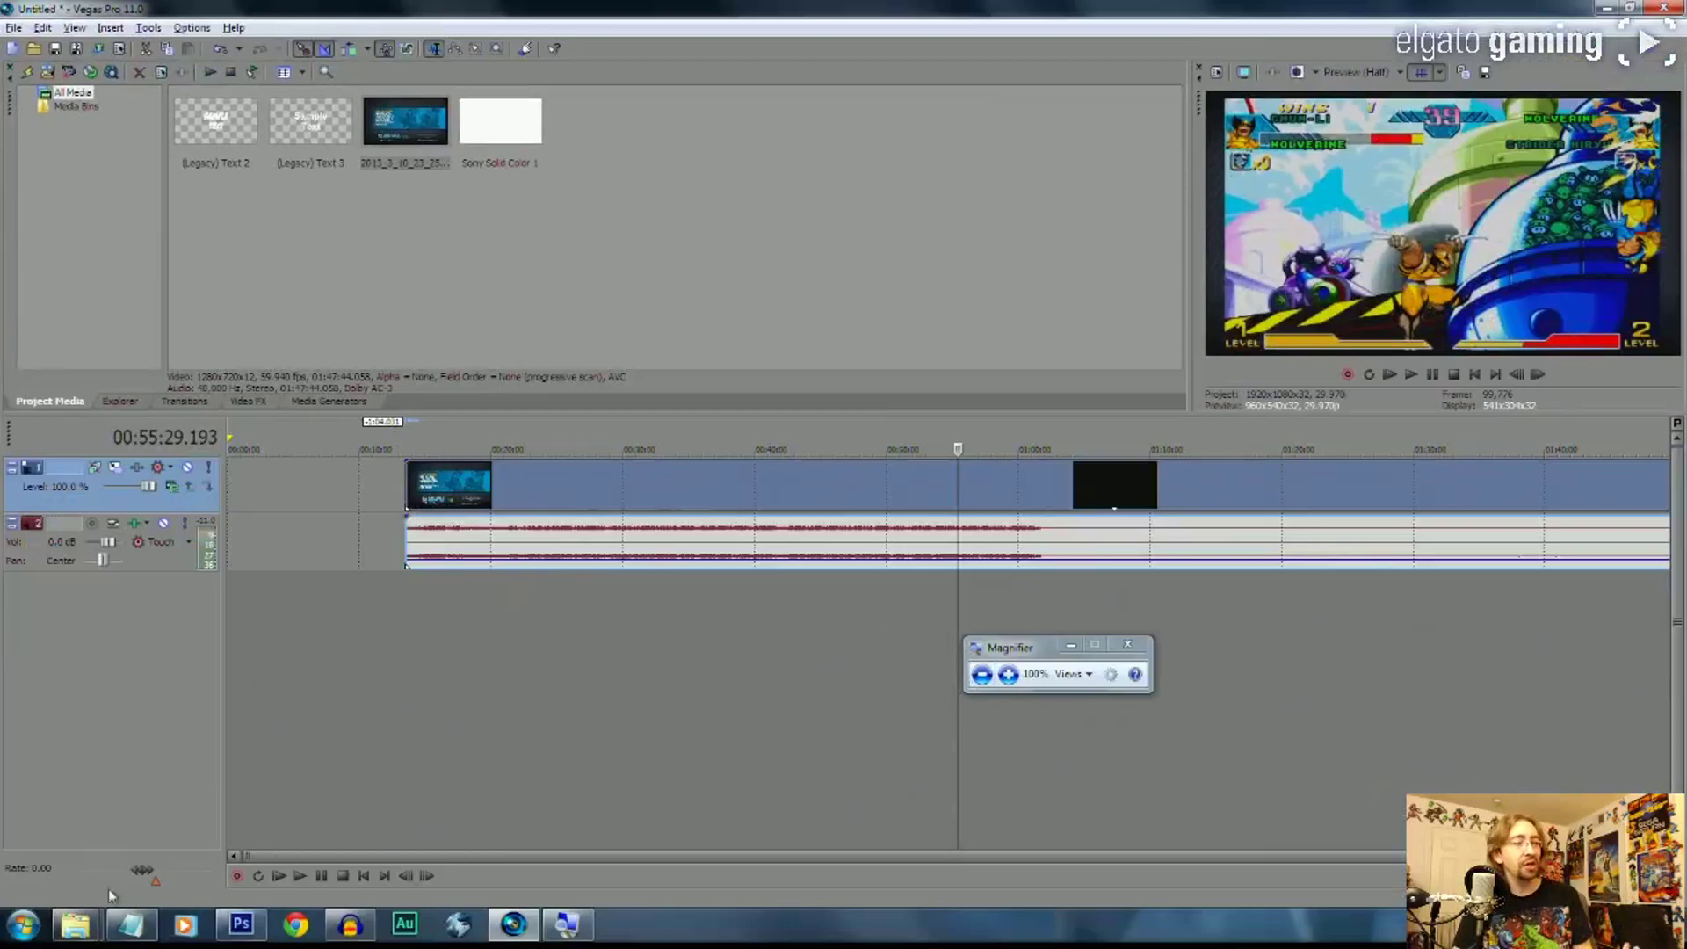
Add tier list.mp3 from the VO folder to the timeline, preview it, and undo a stray move
mouse_move(77, 933)
left_click(108, 847)
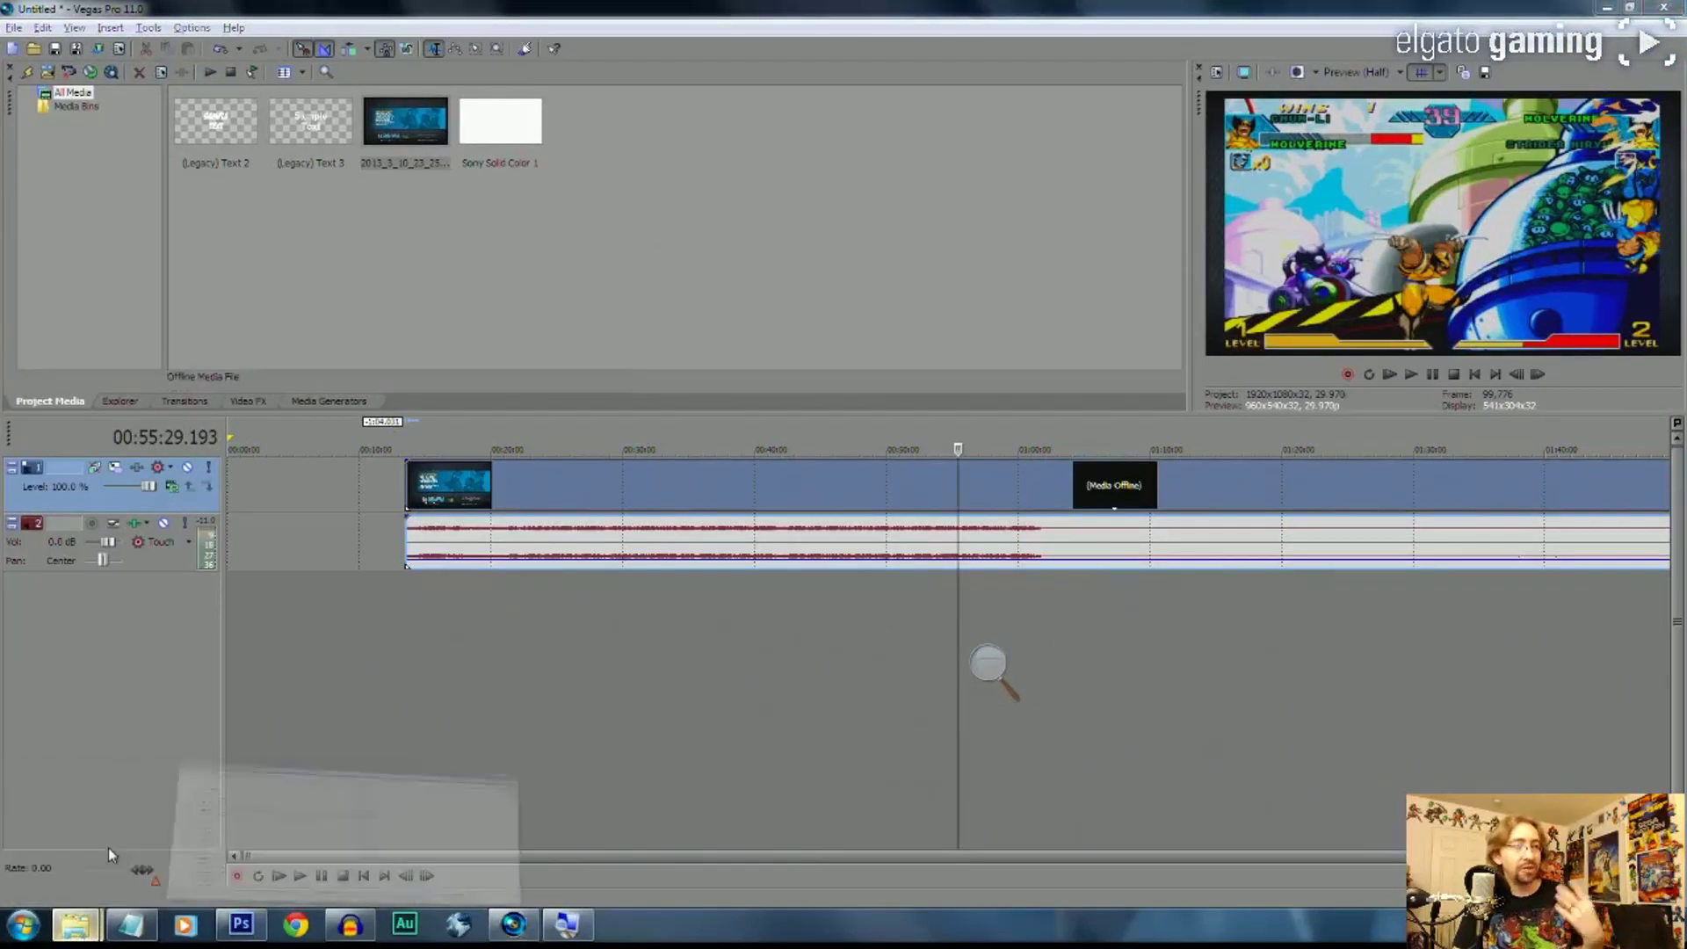
left_click(543, 499)
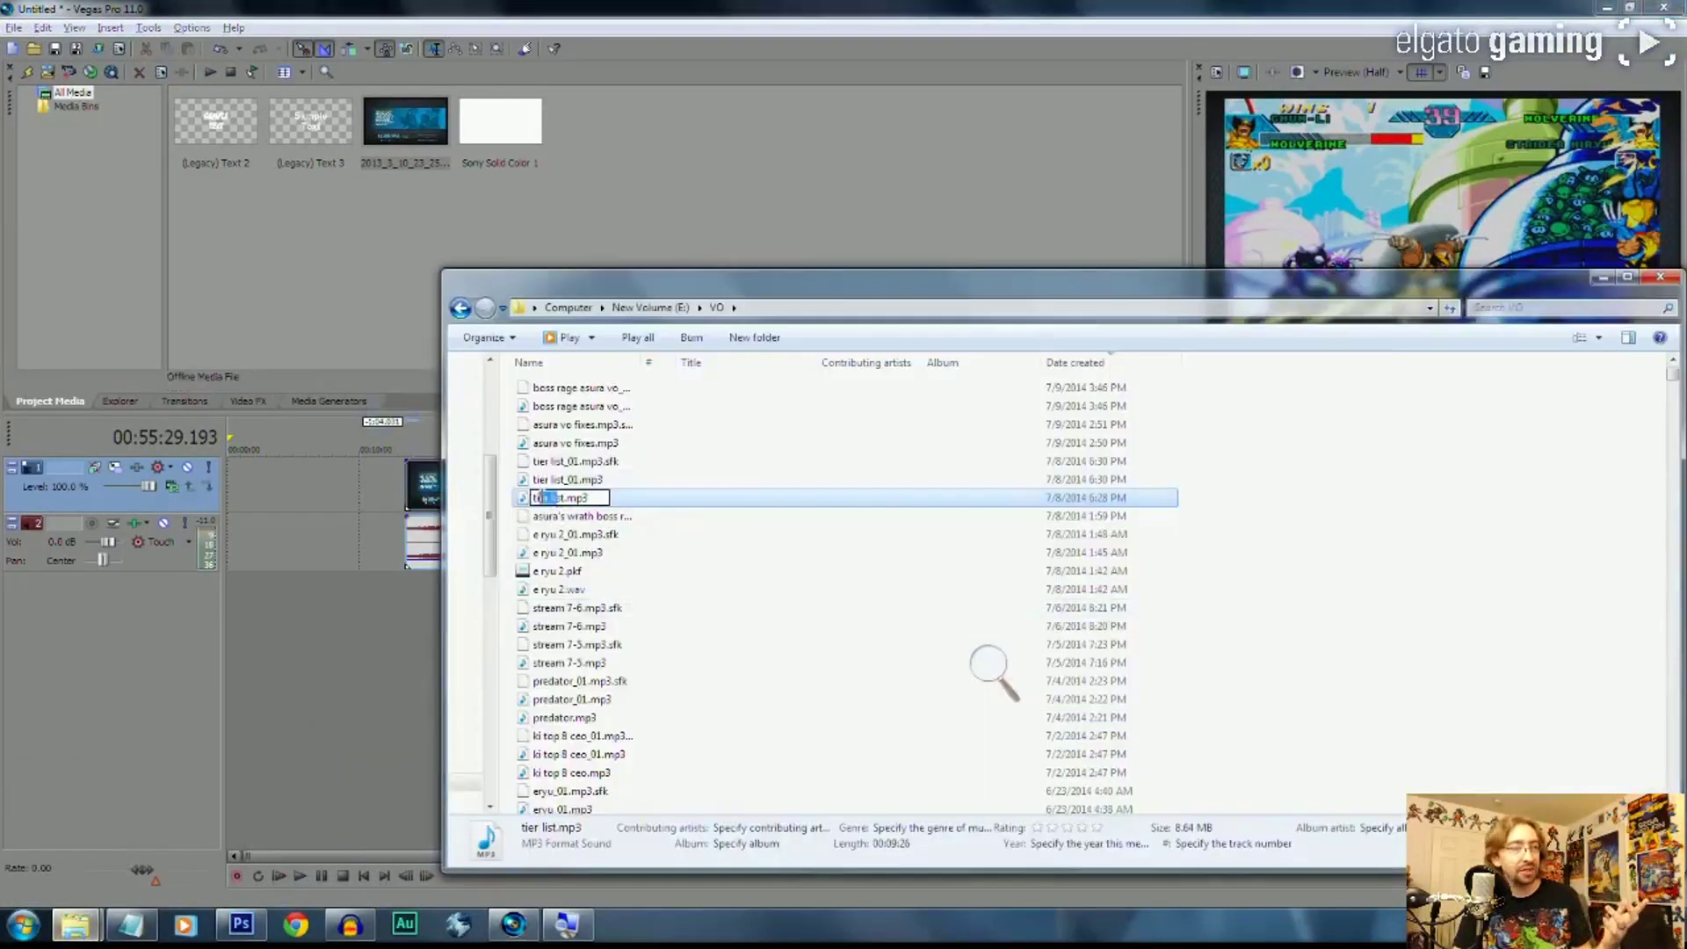
left_click(523, 503)
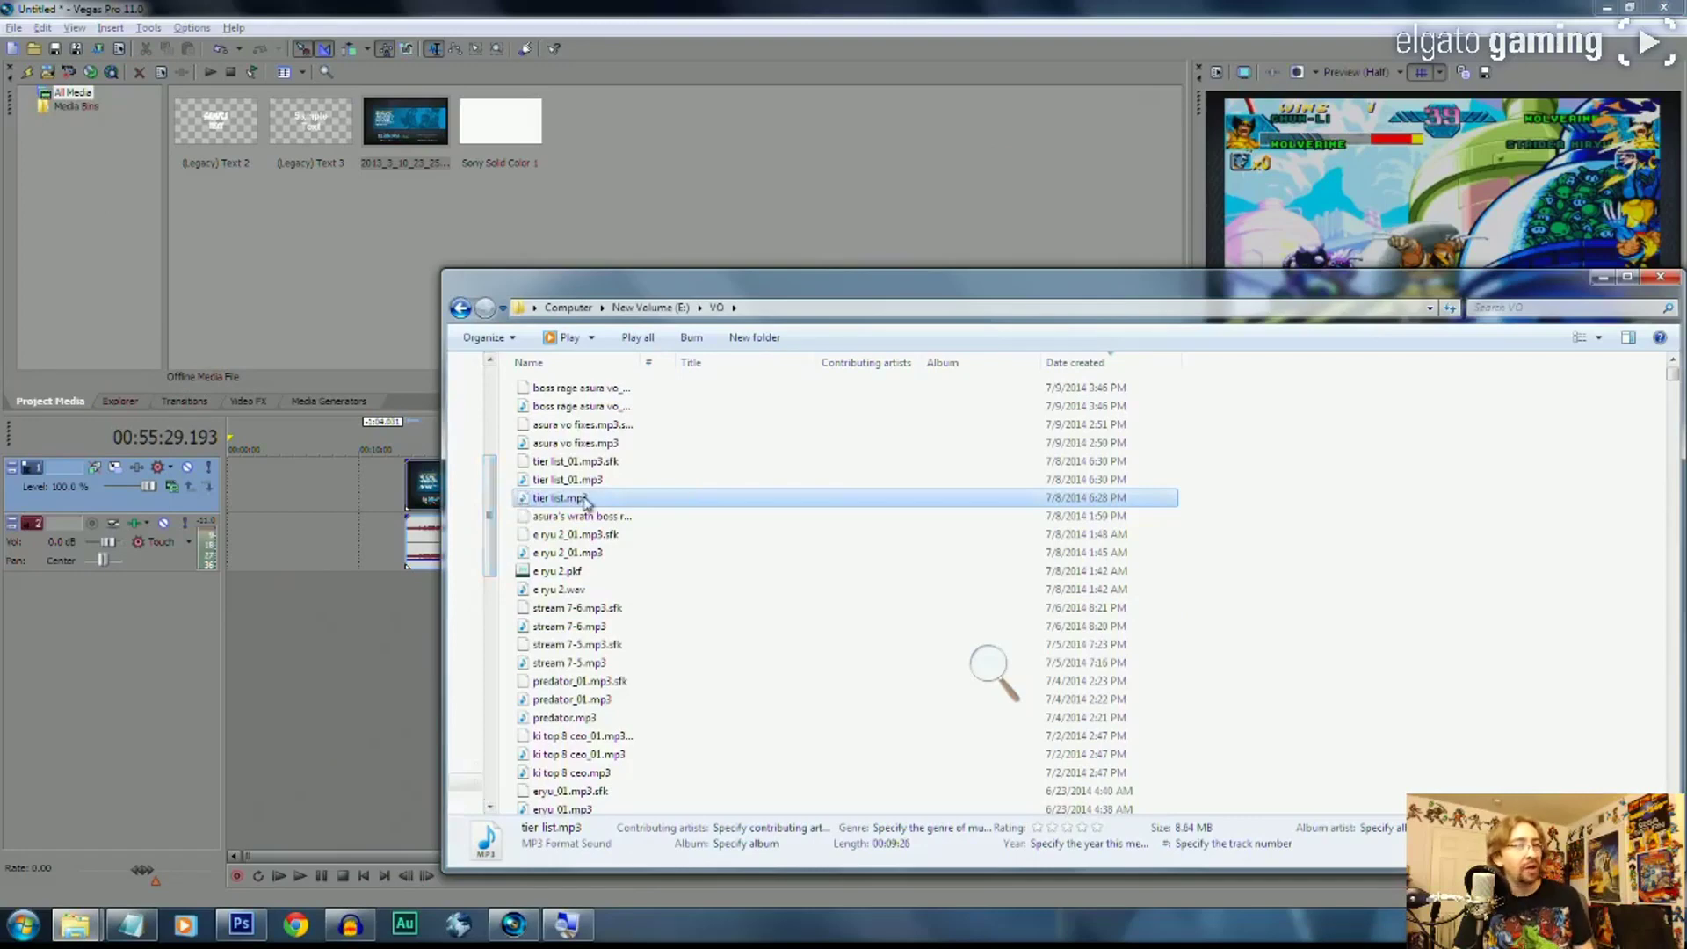
left_click_drag(382, 620, 383, 620)
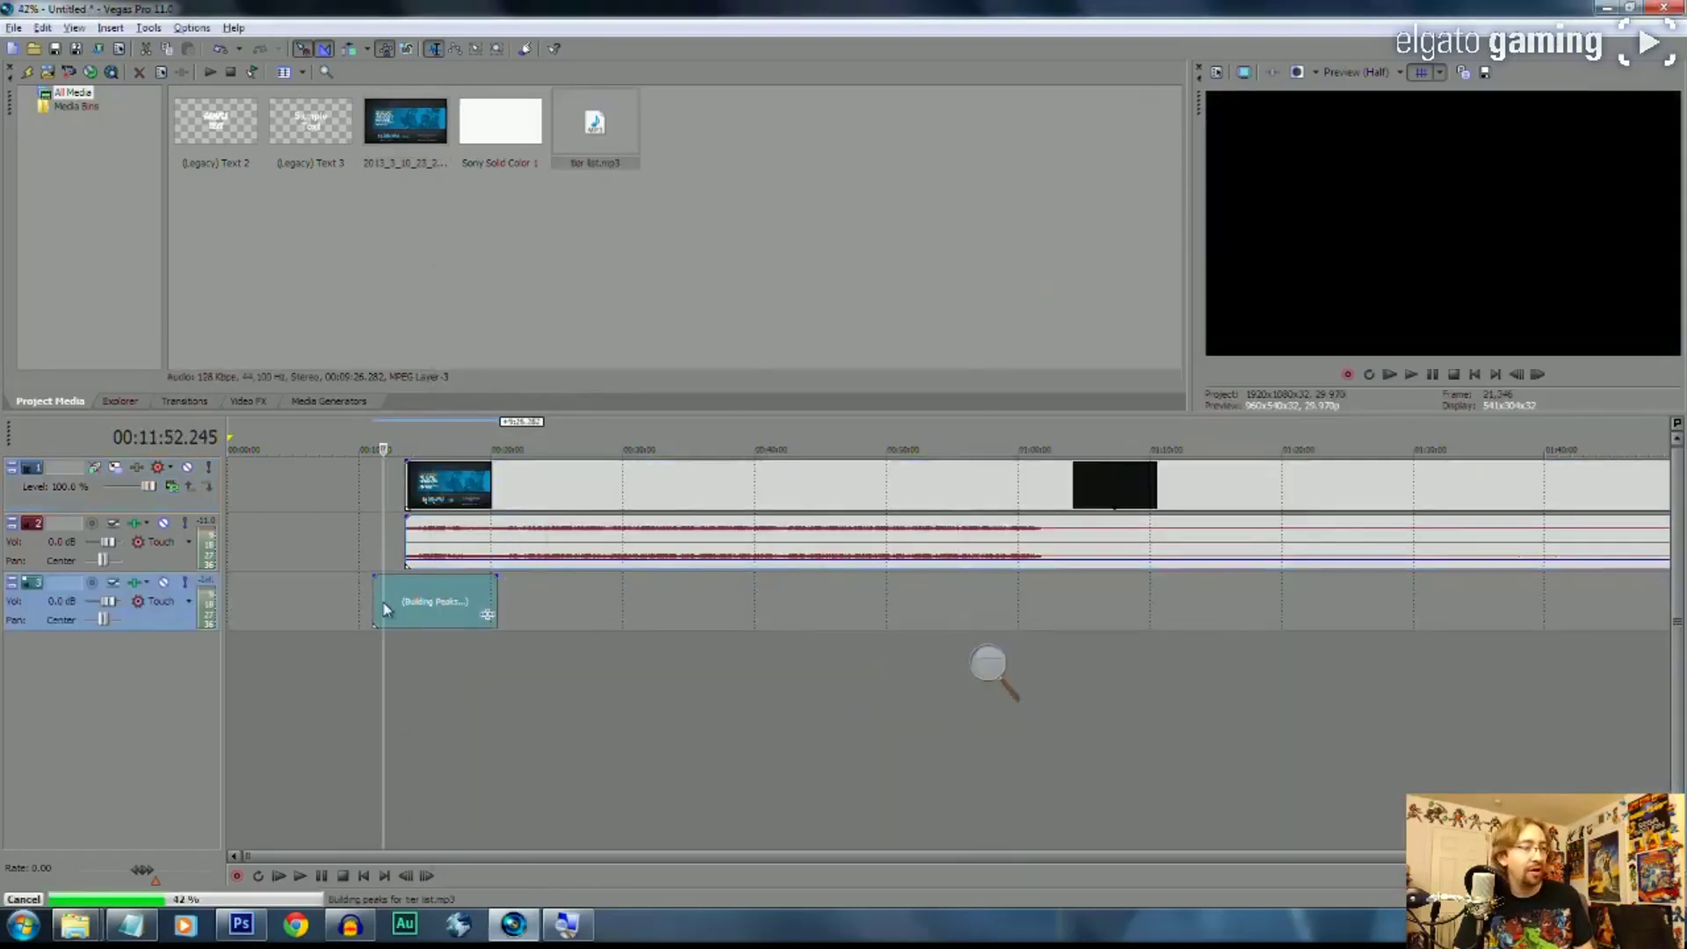
key("space")
key("space")
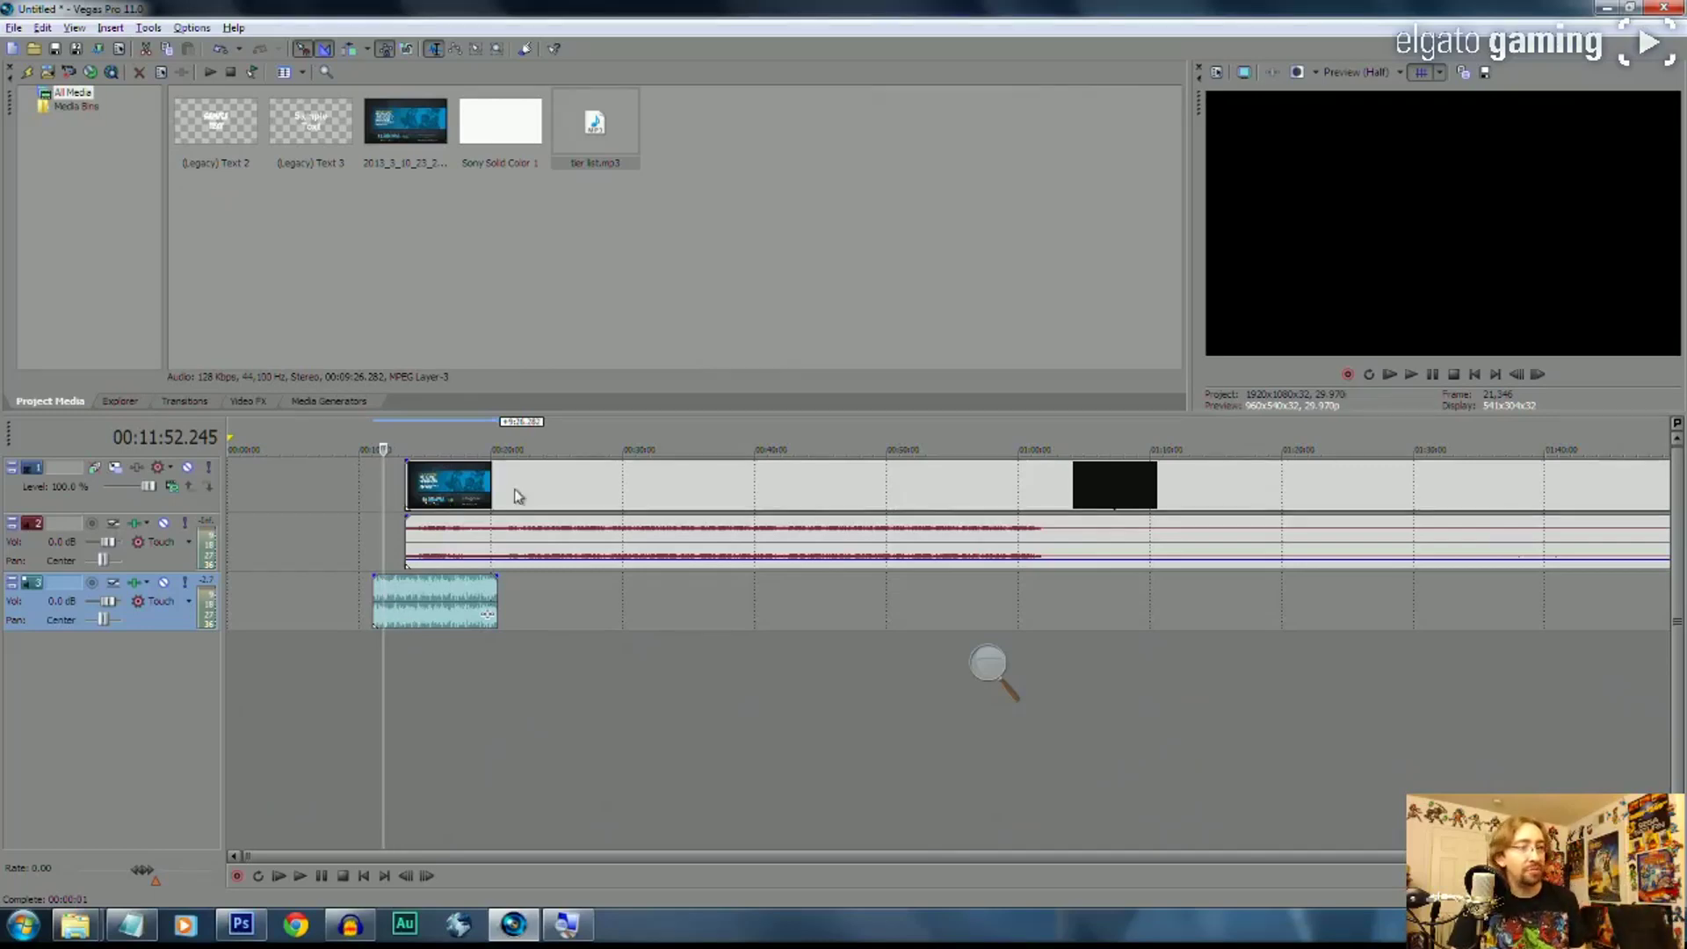
left_click_drag(548, 539, 456, 690)
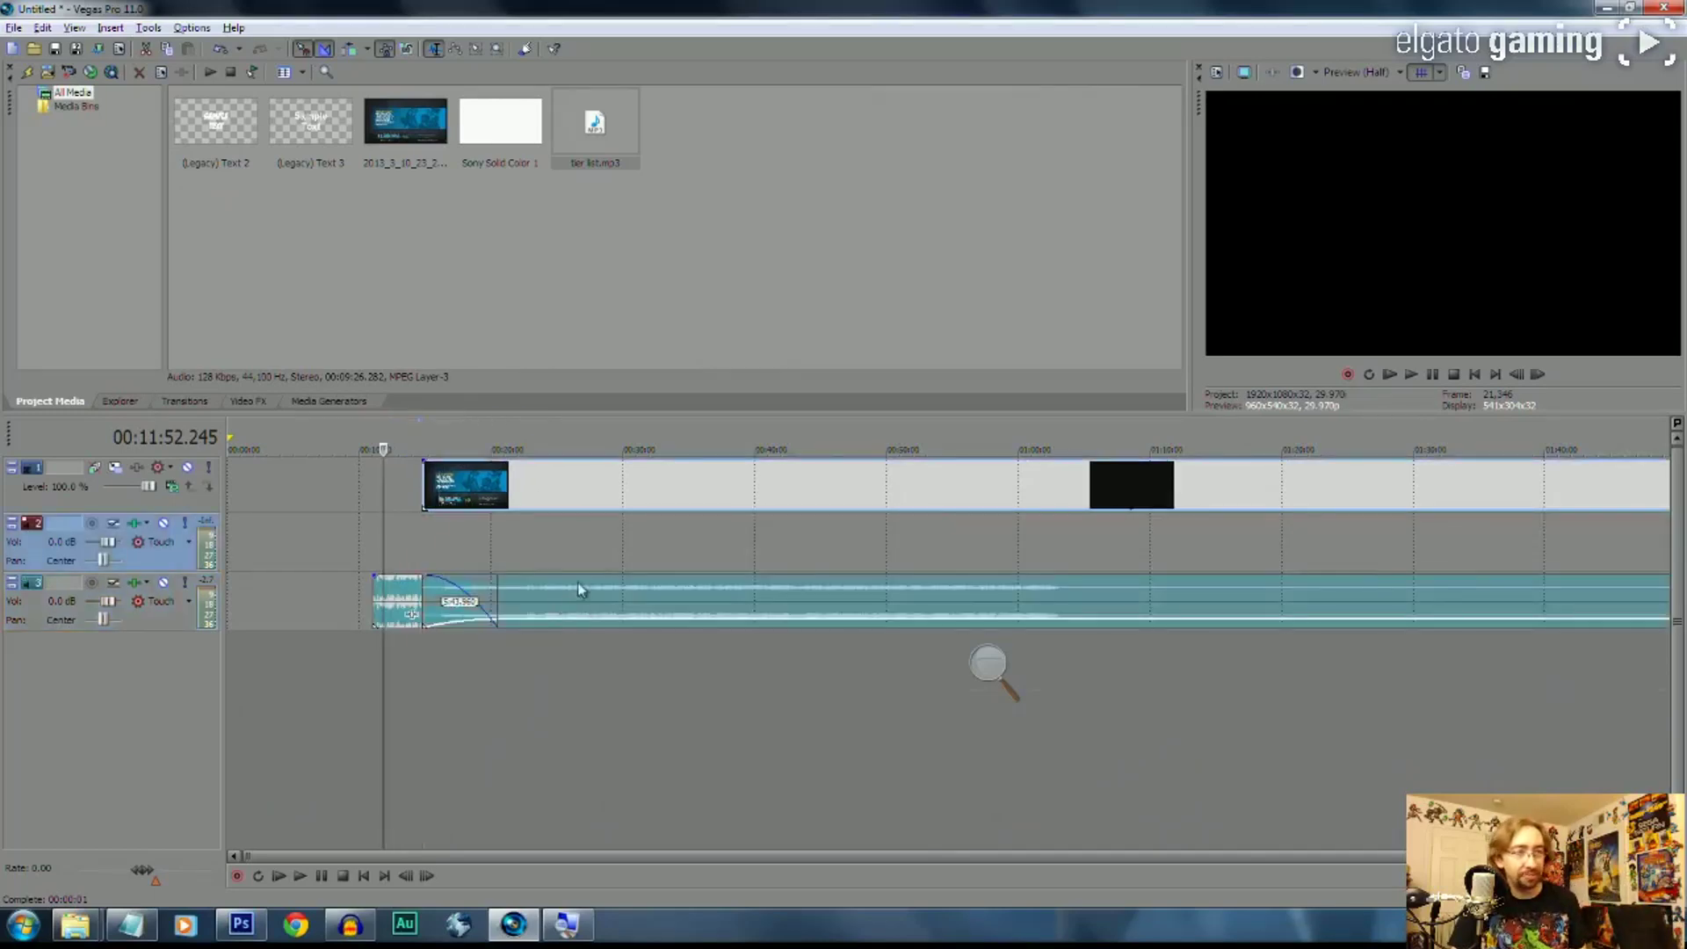
key("ctrl+z")
Return the voiceover to track 3, slide it later, and step through footage toward 50:00
left_click_drag(428, 620, 507, 609)
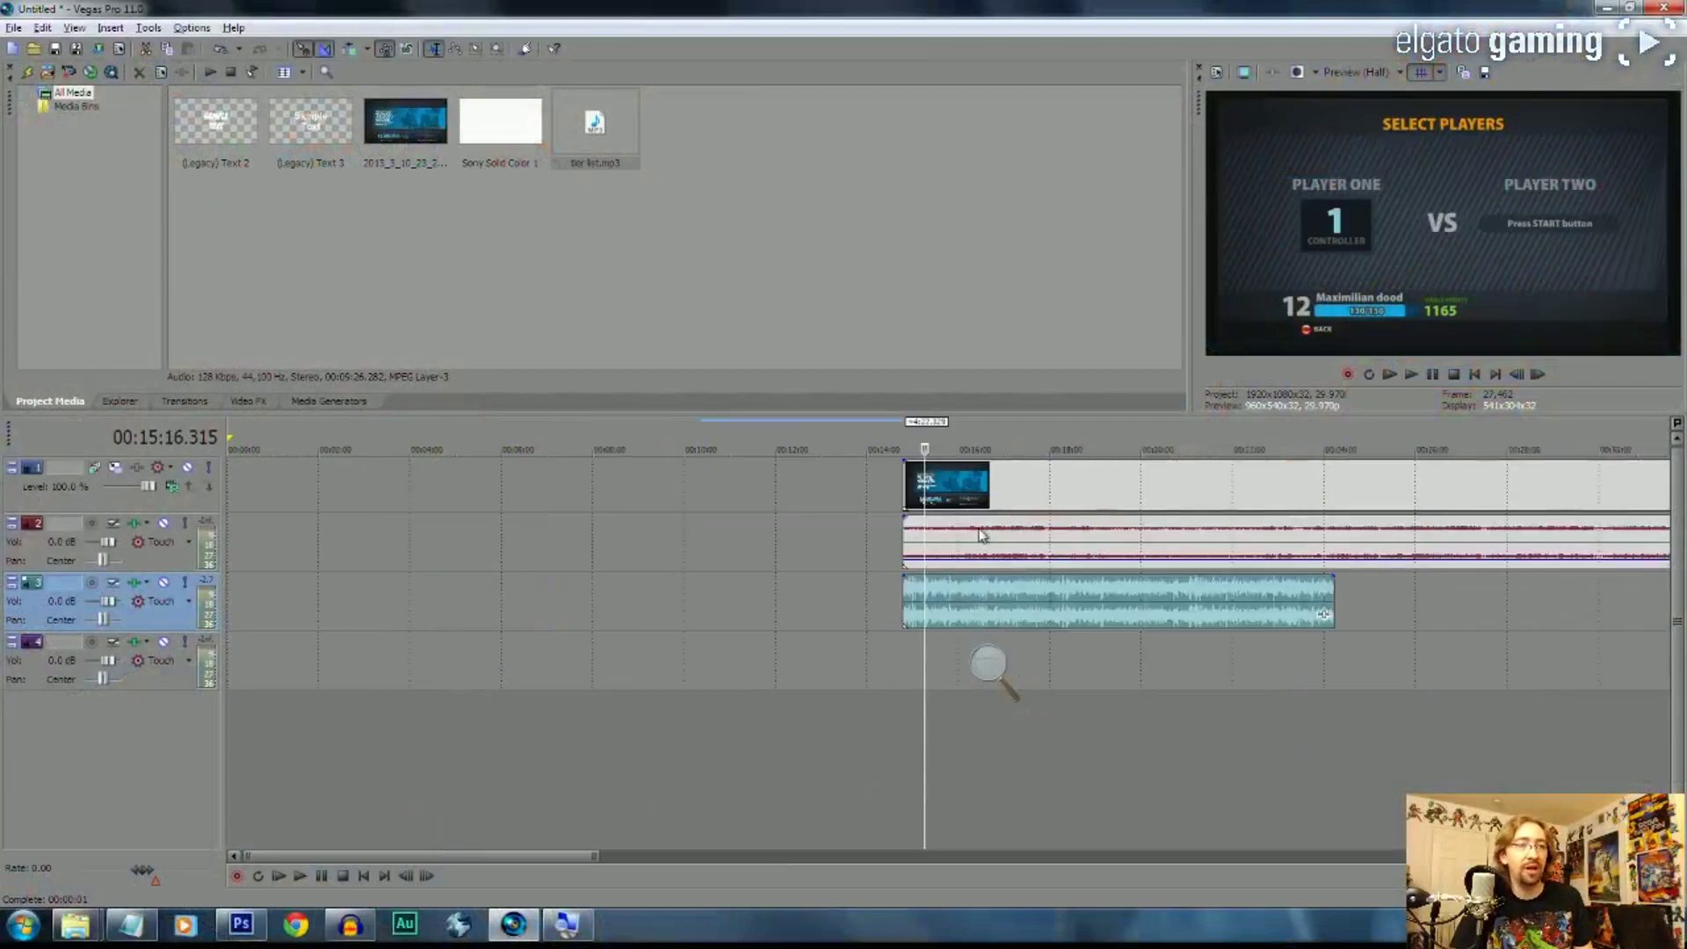
left_click_drag(525, 609, 813, 611)
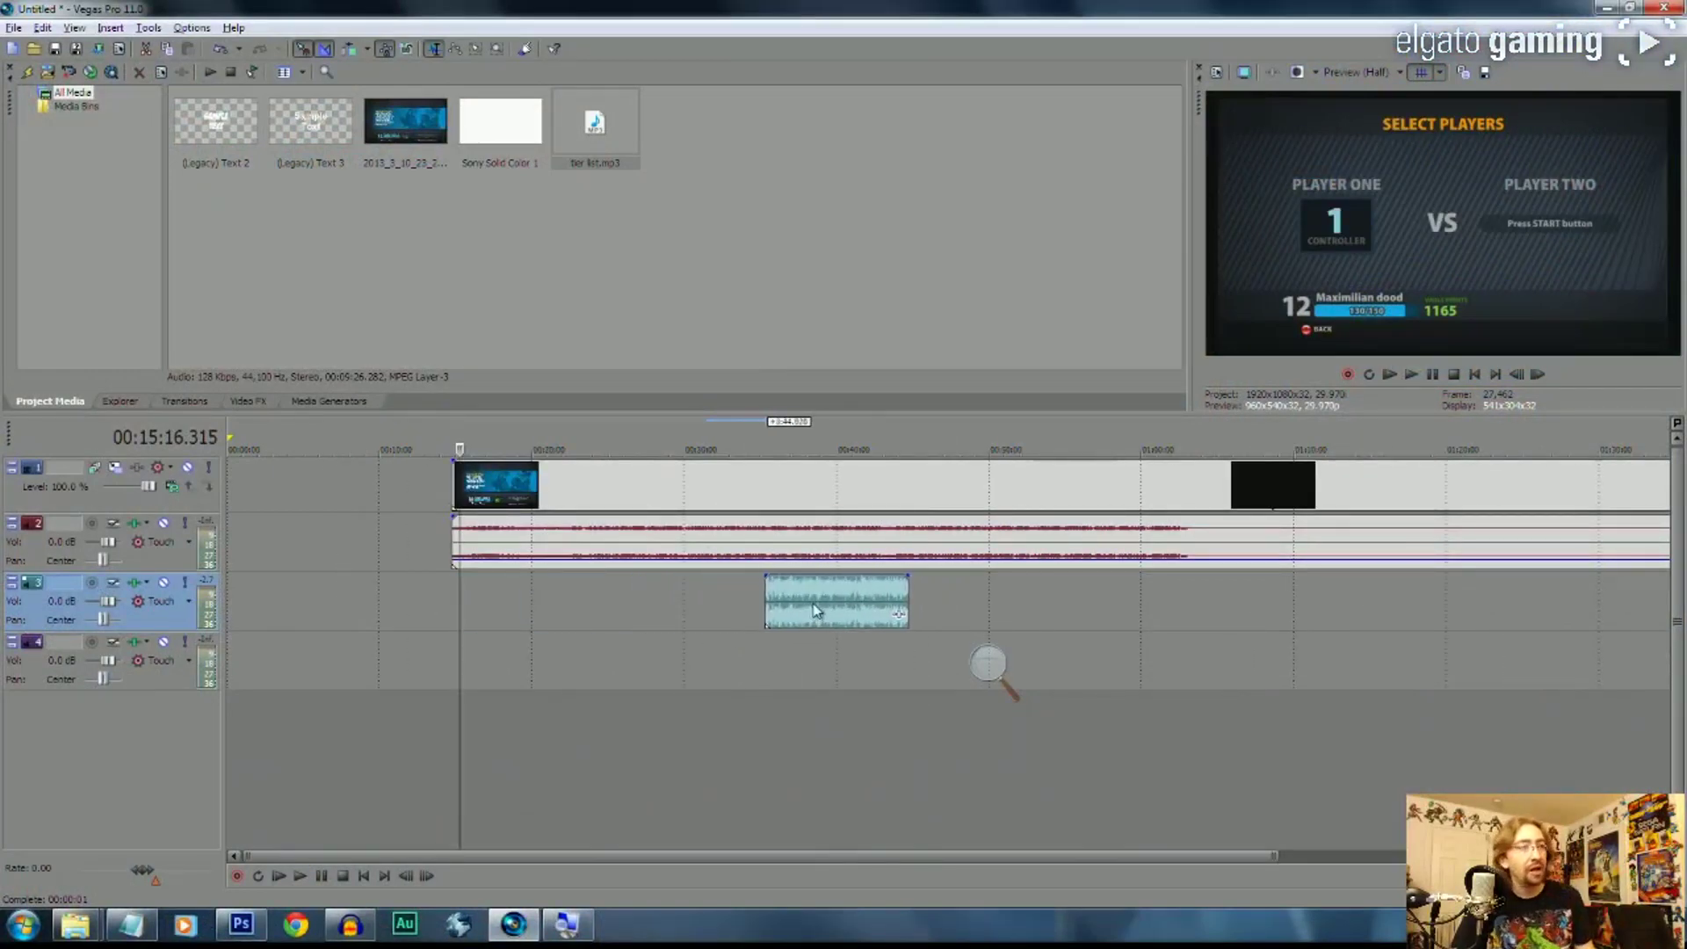
left_click(546, 497)
left_click(614, 499)
left_click(664, 505)
left_click(721, 499)
left_click(764, 501)
left_click(799, 499)
left_click(852, 499)
left_click(919, 499)
left_click(988, 499)
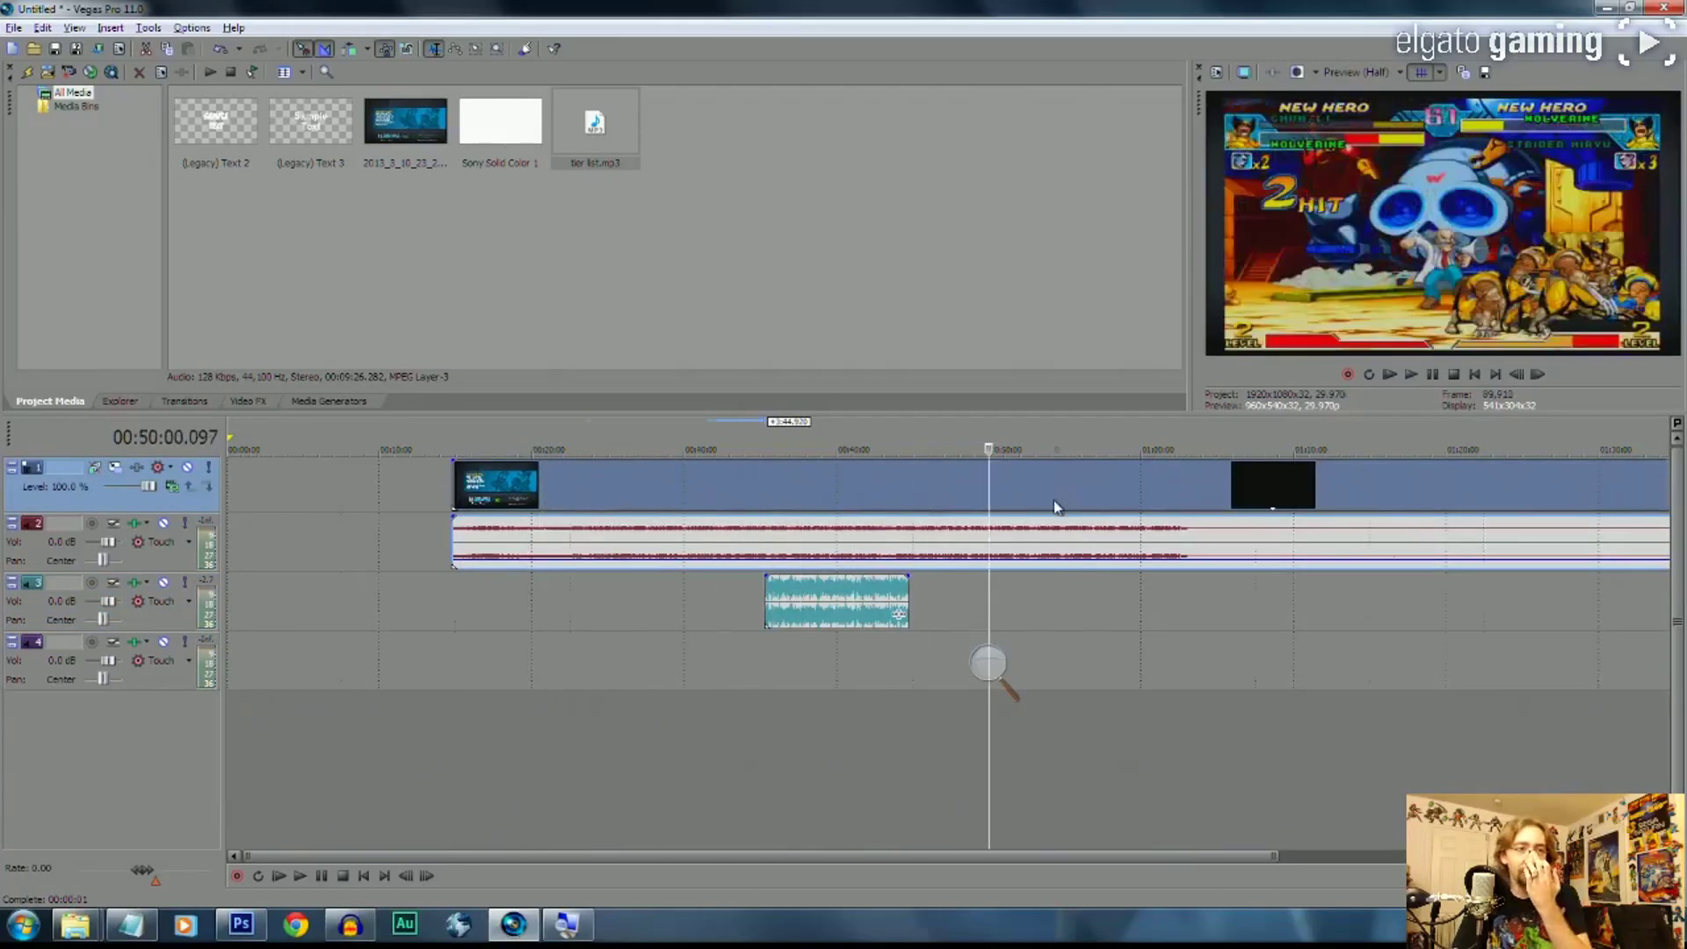
Scrub near the clip's end and back, parking the cursor at 00:35:18.416
scroll(1019, 527, "down", 2)
left_click(1156, 482)
left_click(1255, 478)
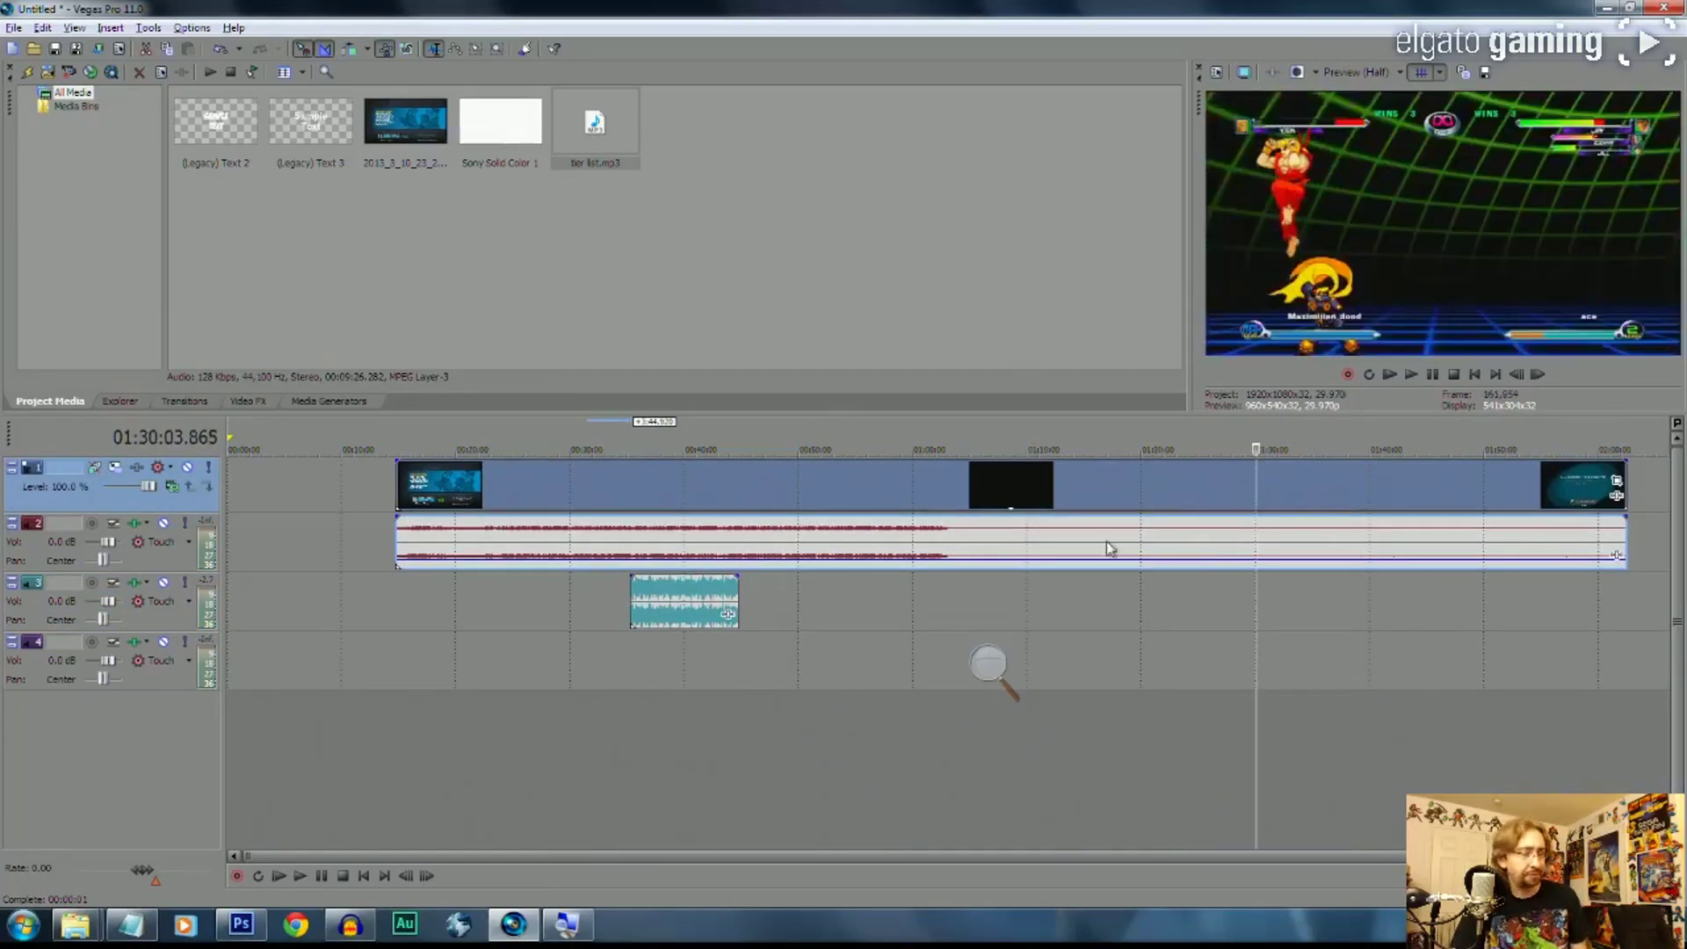
left_click(573, 496)
left_click(644, 504)
left_click(630, 535)
scroll(630, 534, "up", 1)
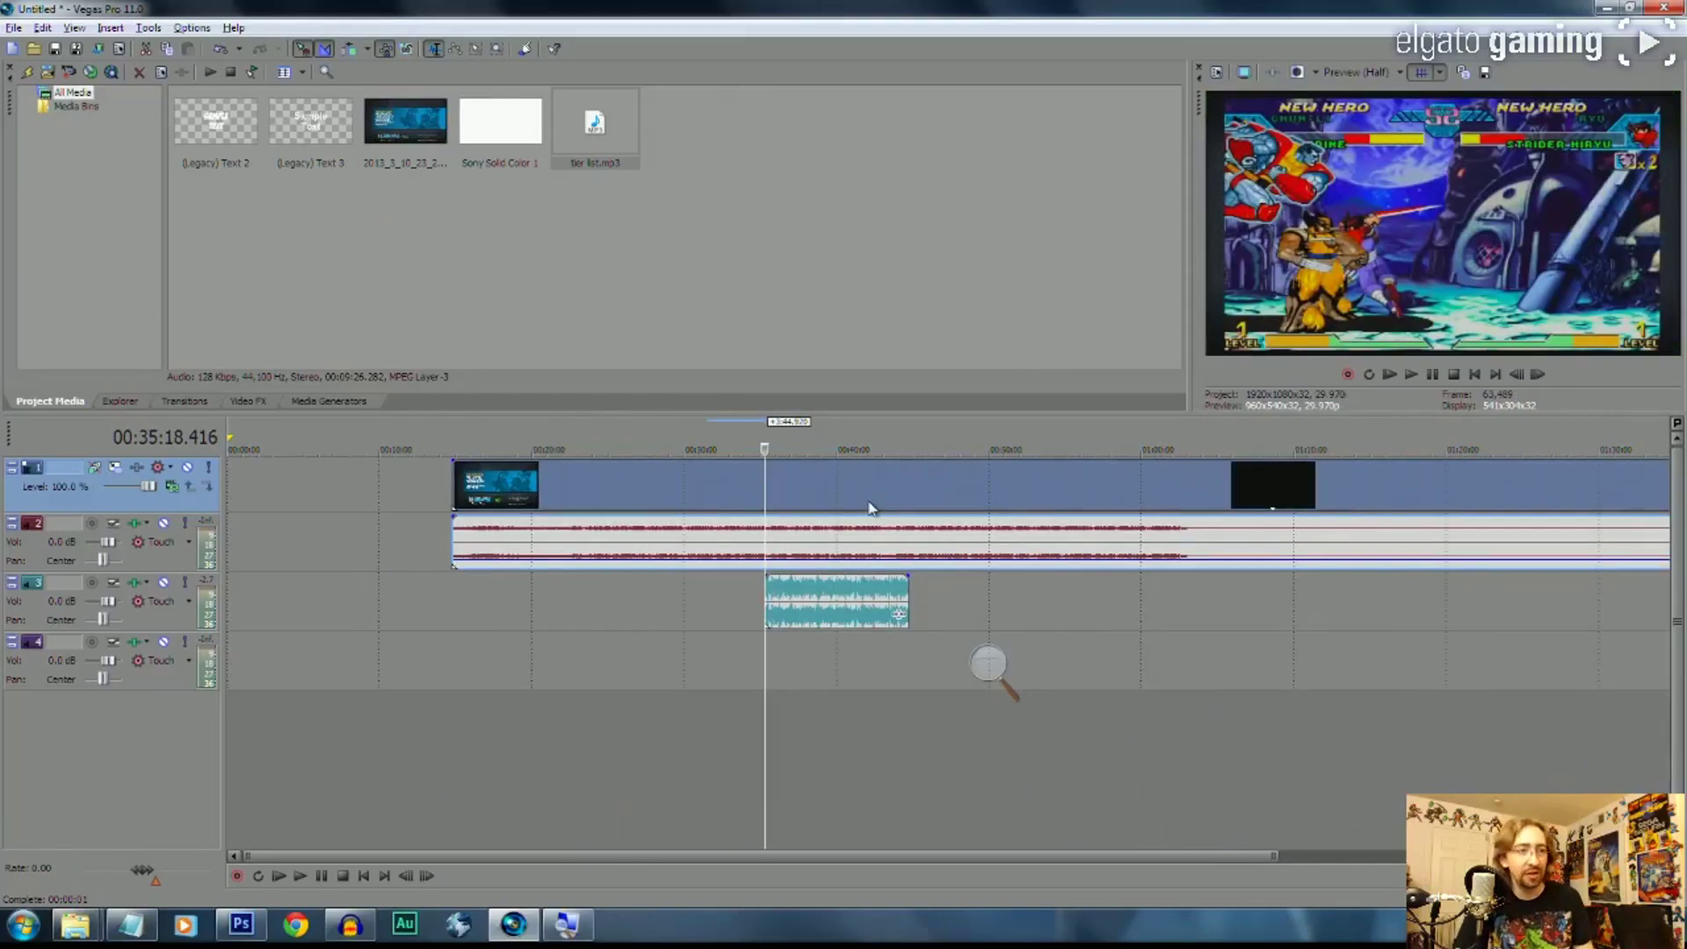
left_click(908, 506)
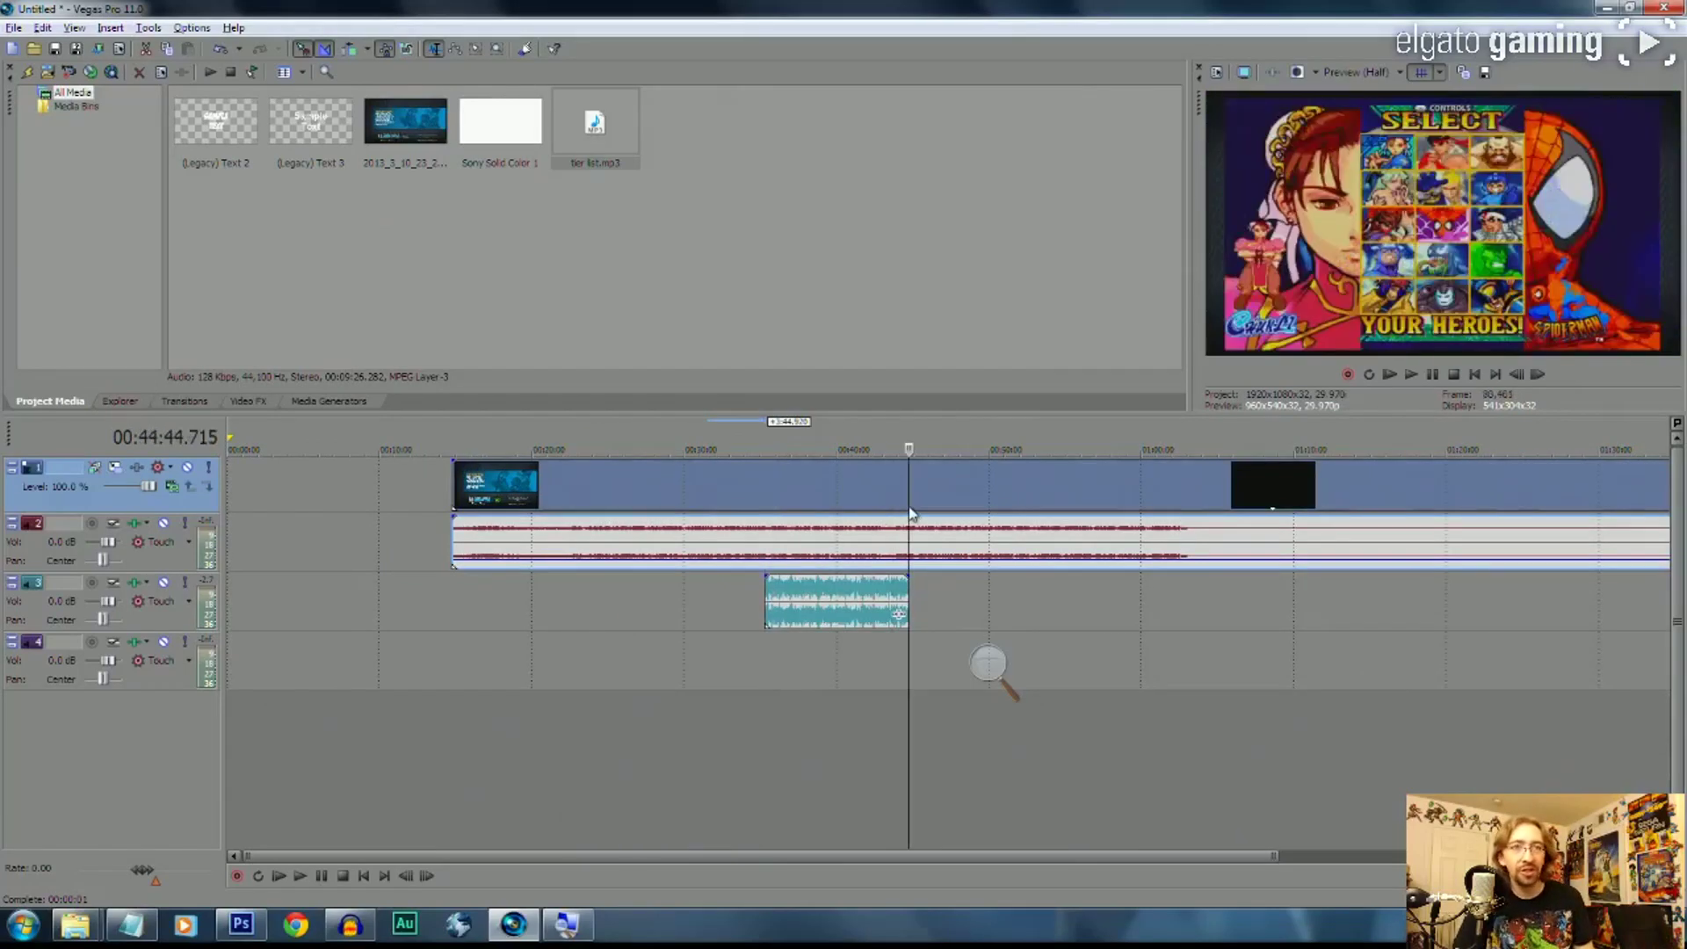
left_click(772, 497)
left_click(765, 490)
left_click(739, 490)
left_click(803, 499)
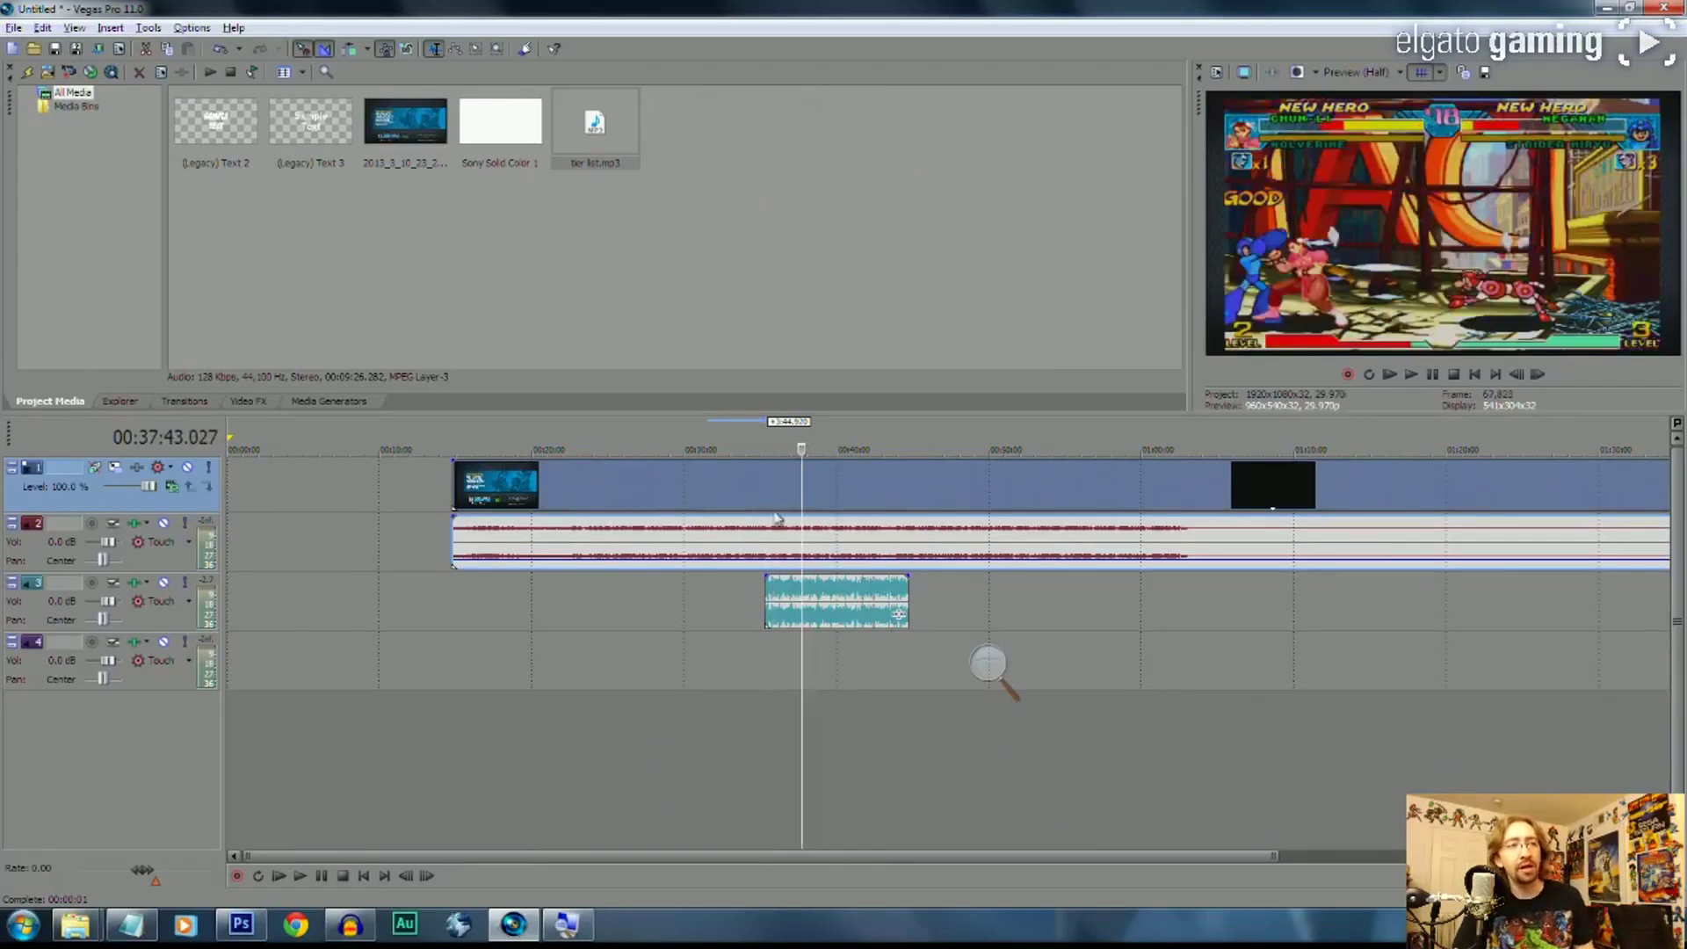
left_click(767, 494)
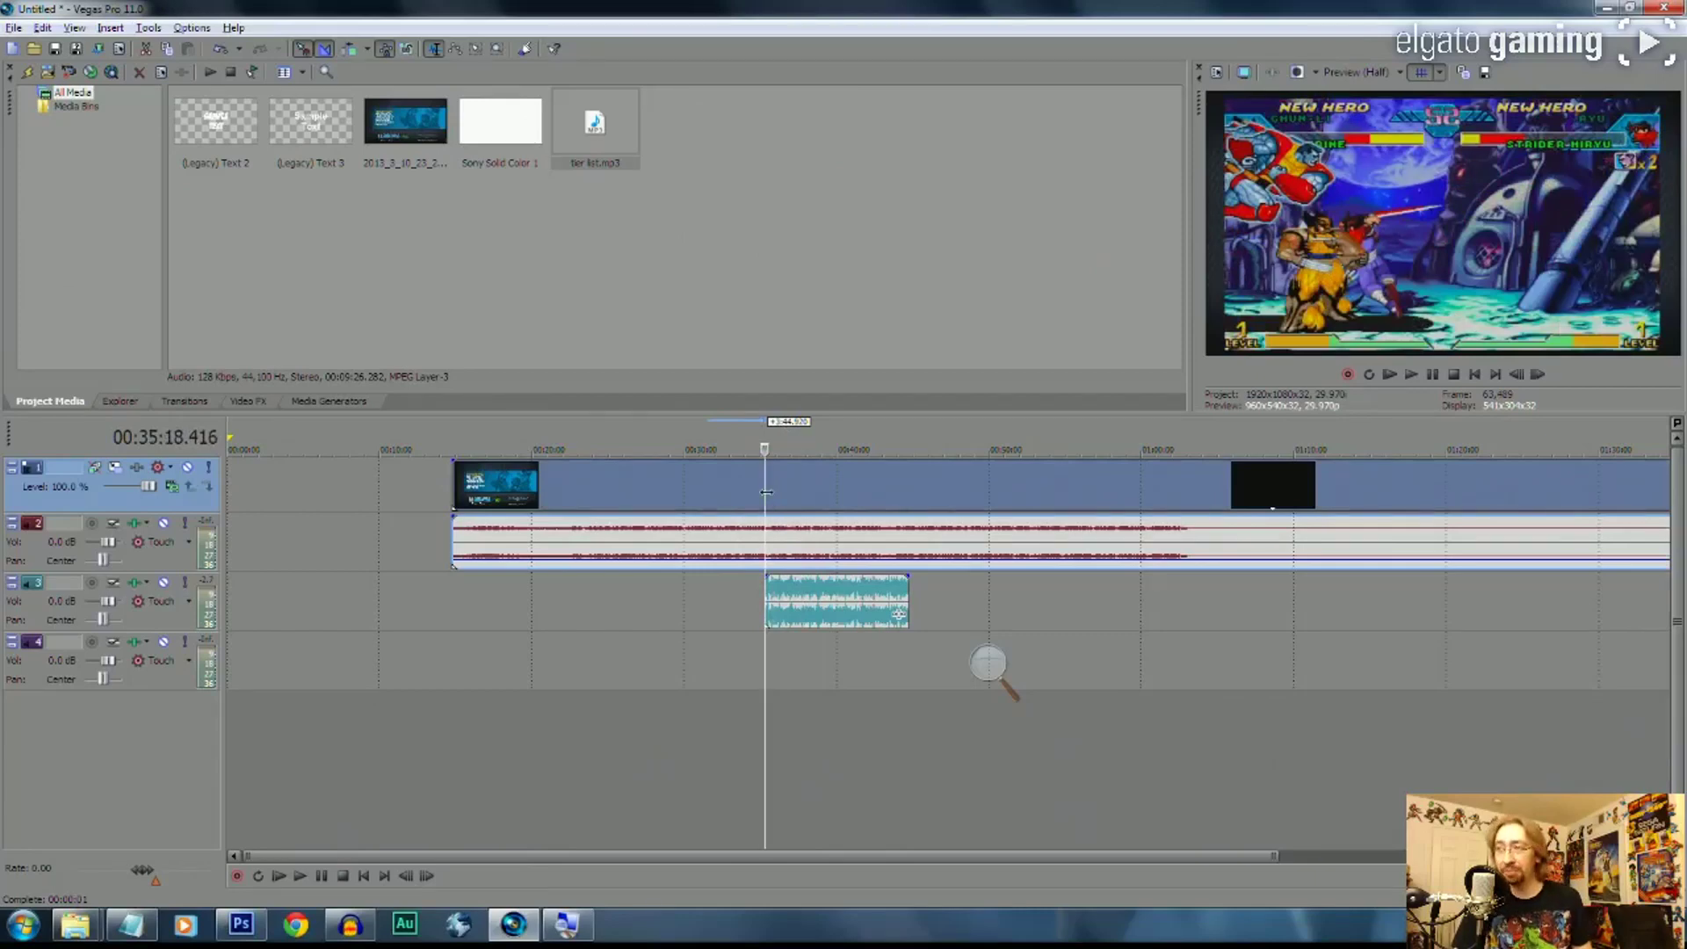
Split the footage at 35:18.416 and move the pieces apart to open a gap
key("s")
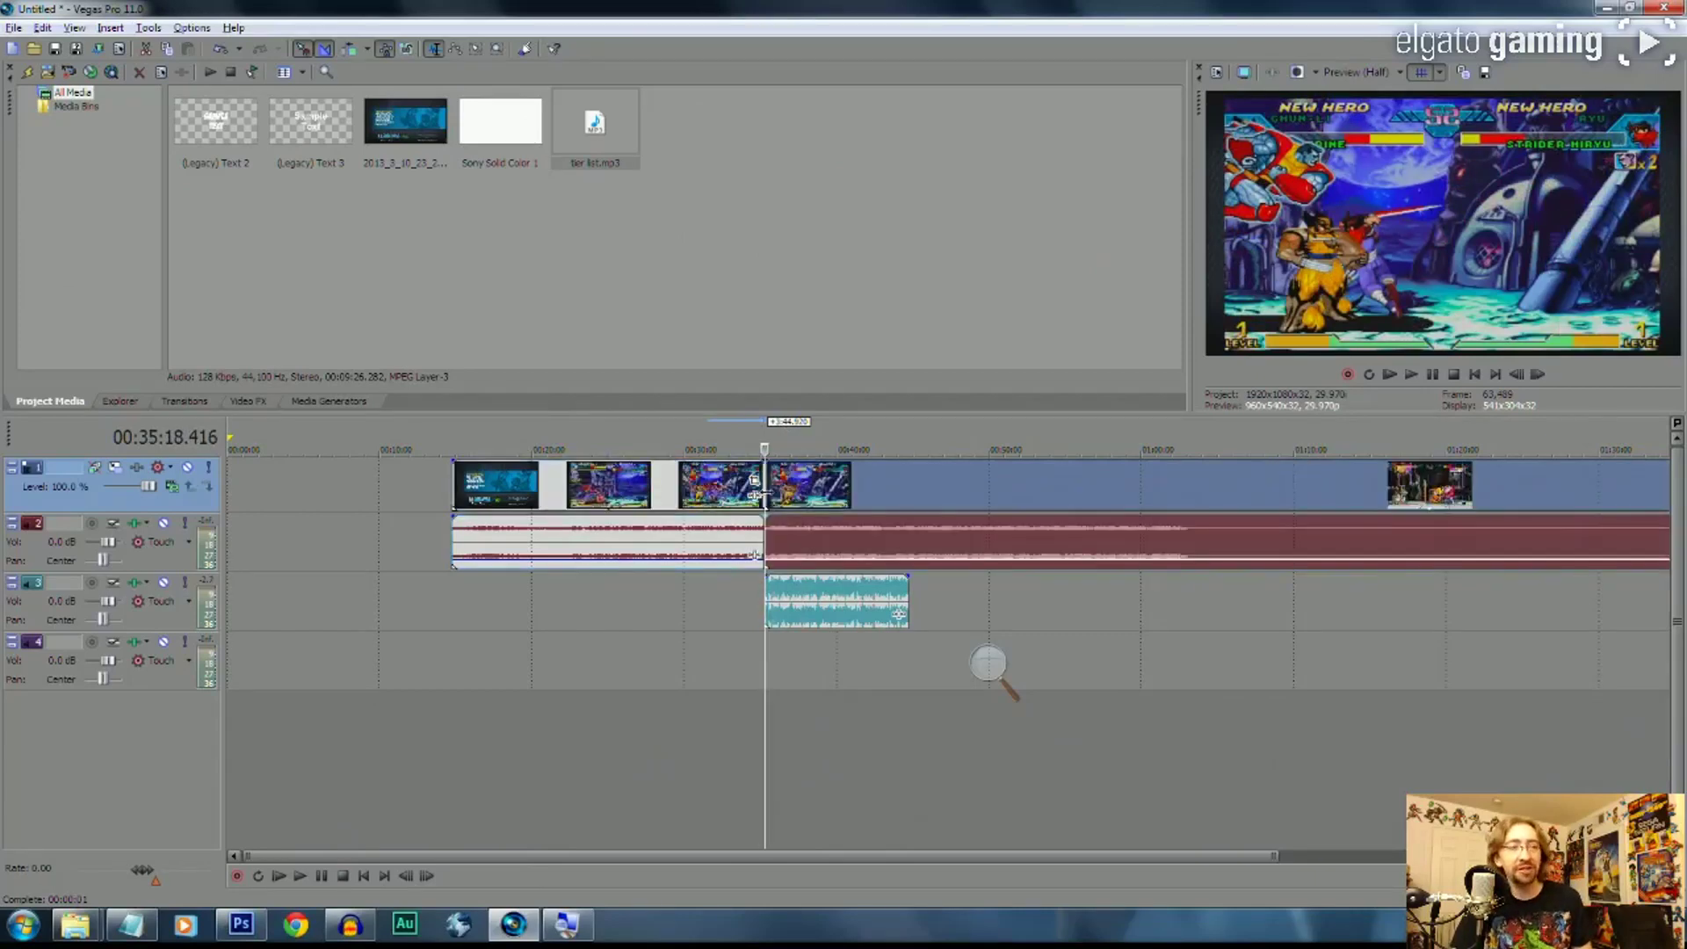
left_click_drag(702, 497, 563, 496)
left_click(901, 498)
left_click_drag(899, 498, 934, 498)
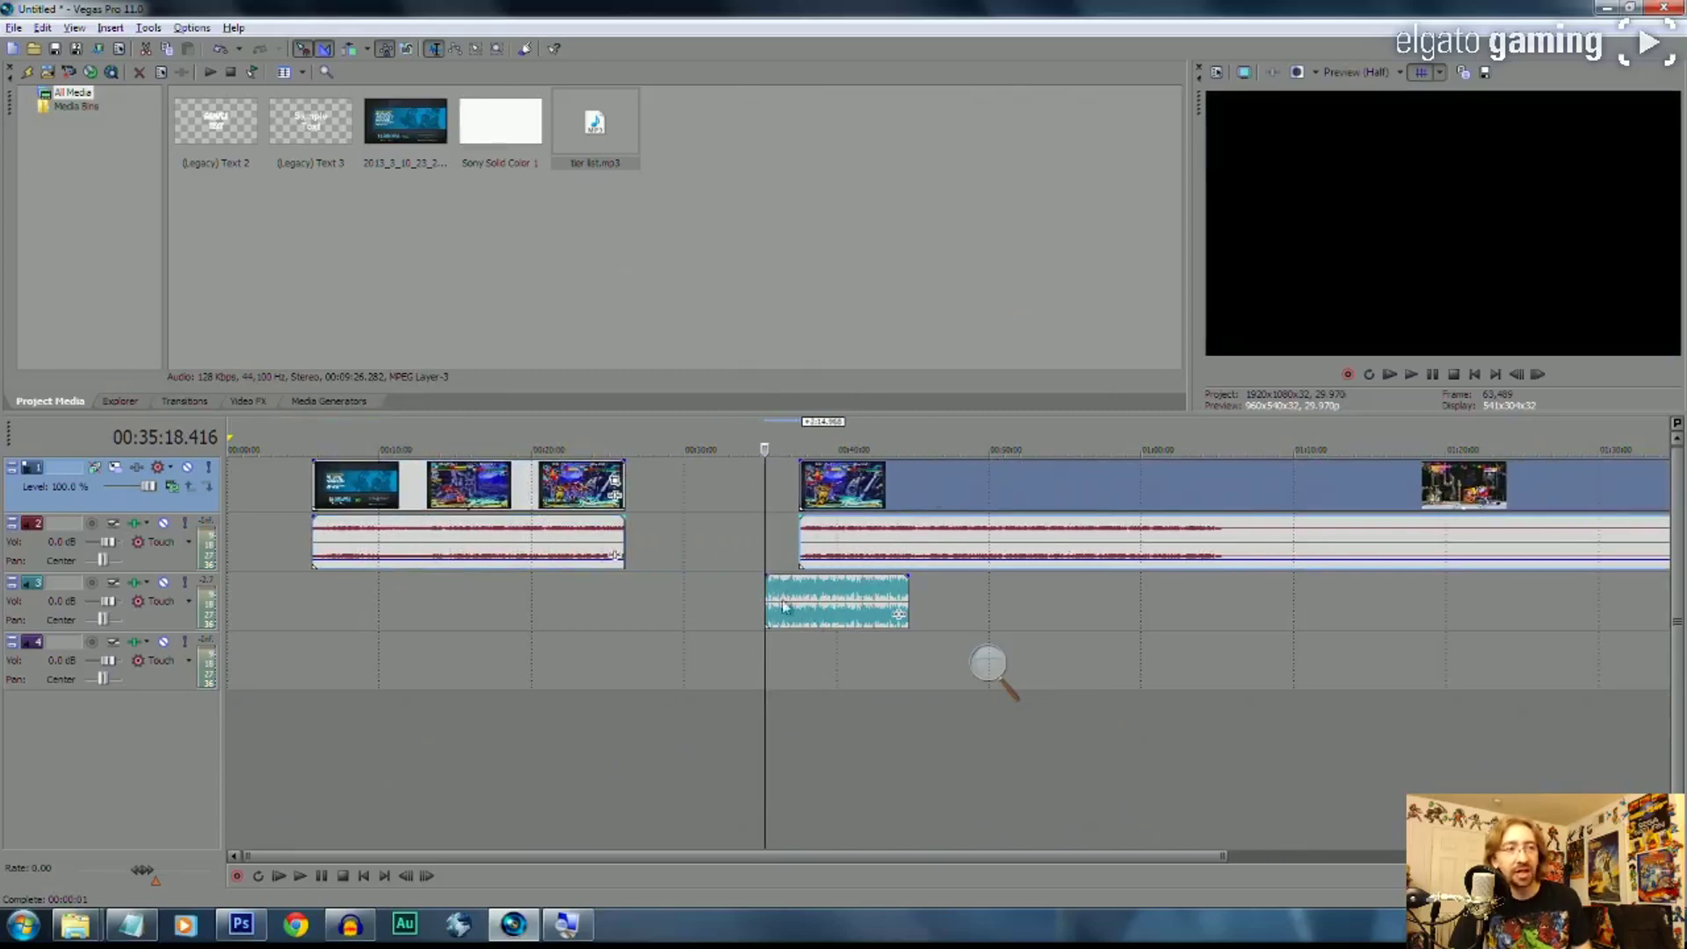
left_click_drag(916, 494, 1097, 567)
Split the later footage again at 44:44 and scrub through the middle piece
left_click(905, 493)
key("s")
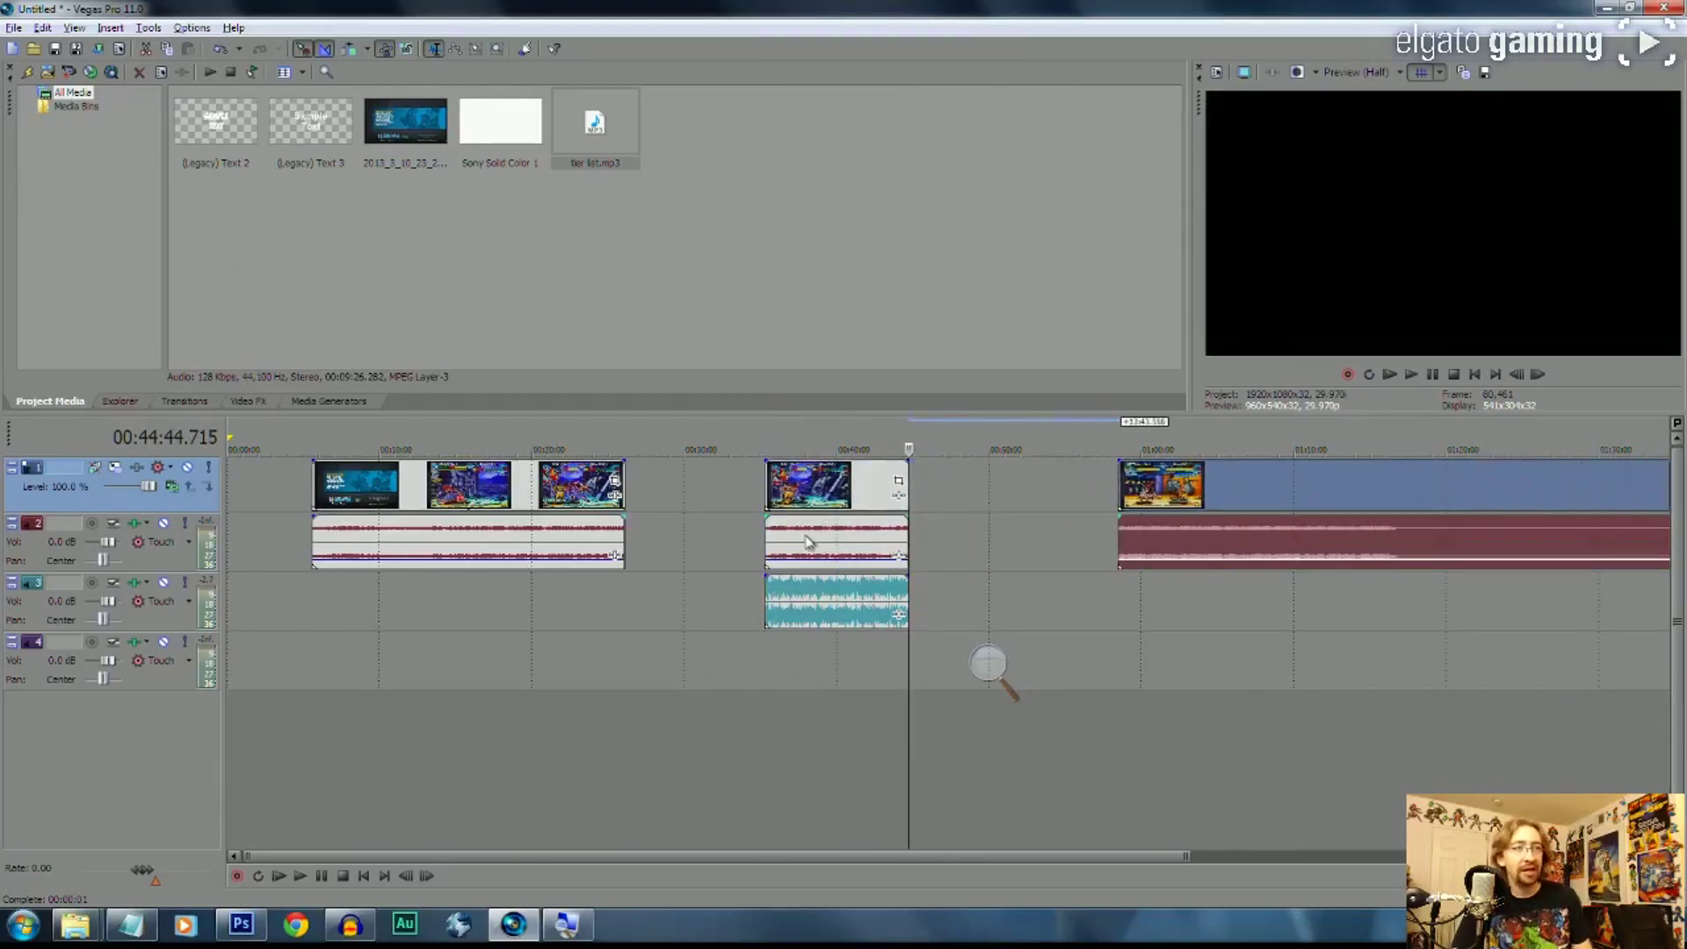
left_click(777, 445)
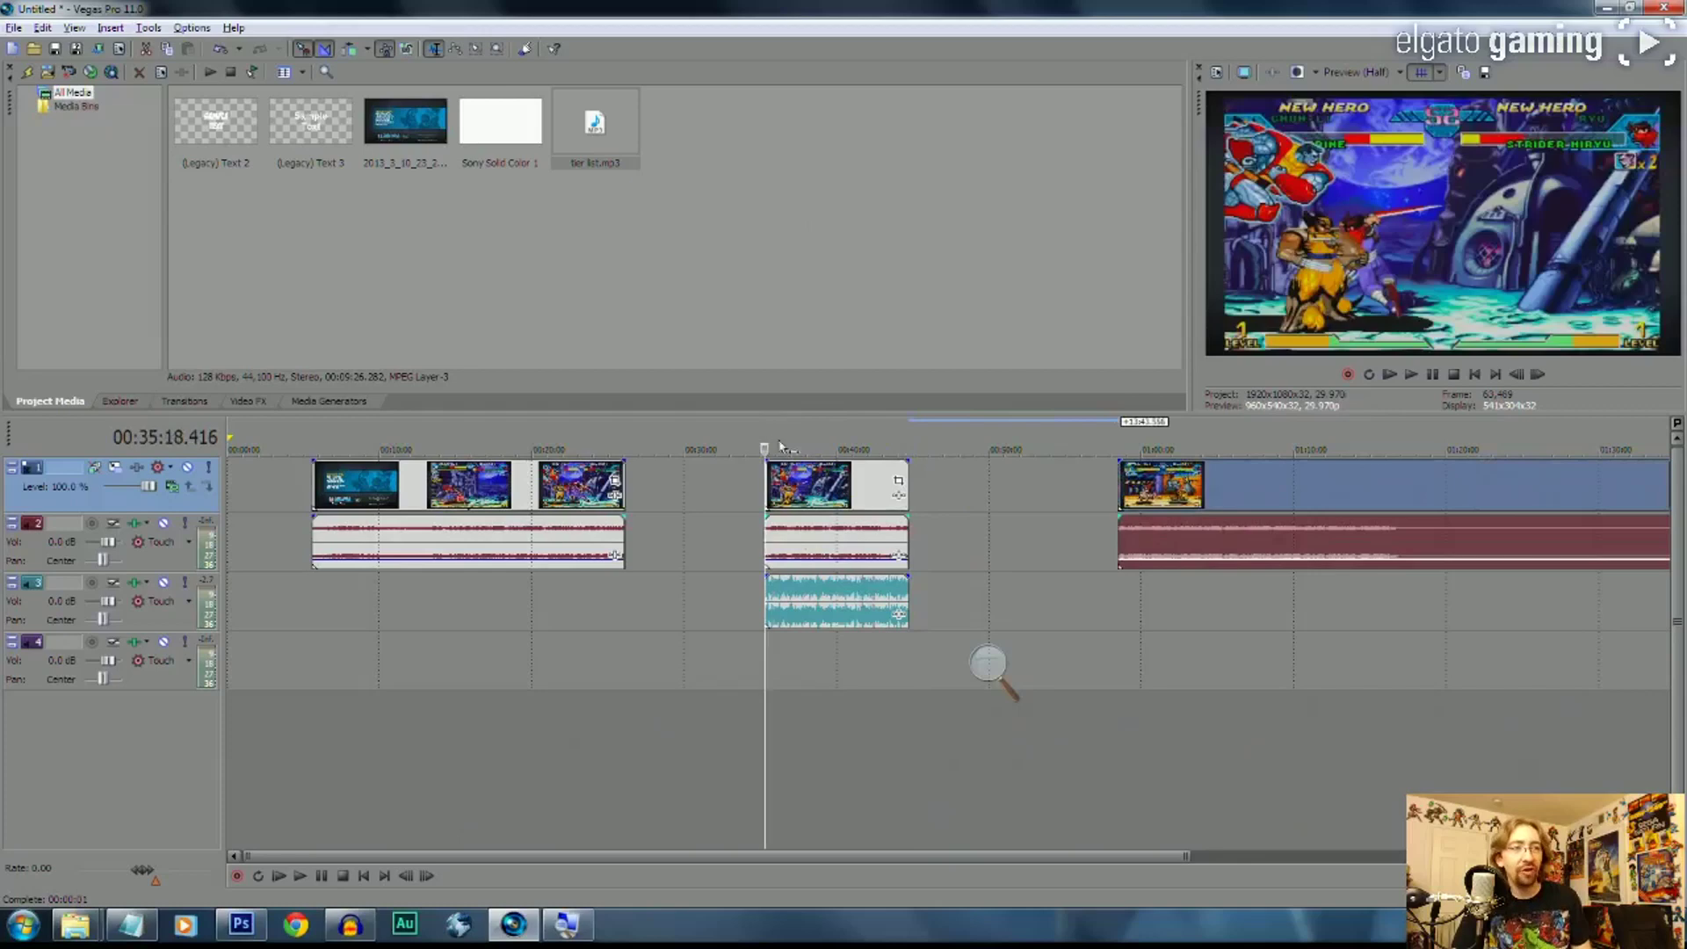
left_click(830, 481)
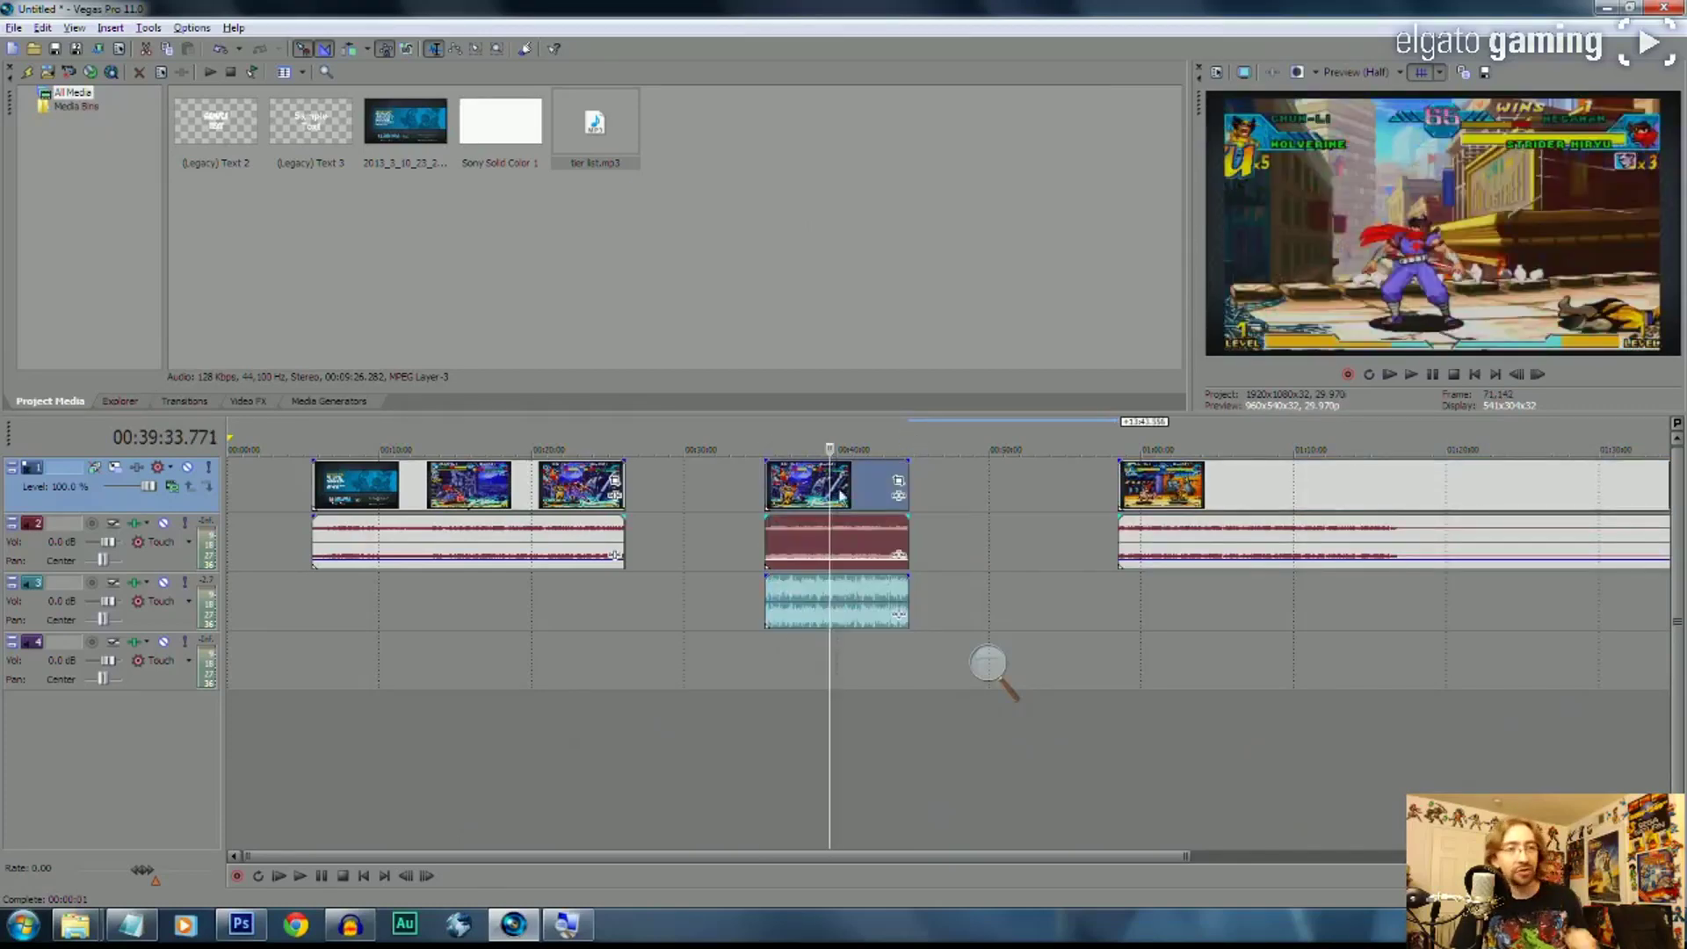
left_click(868, 599)
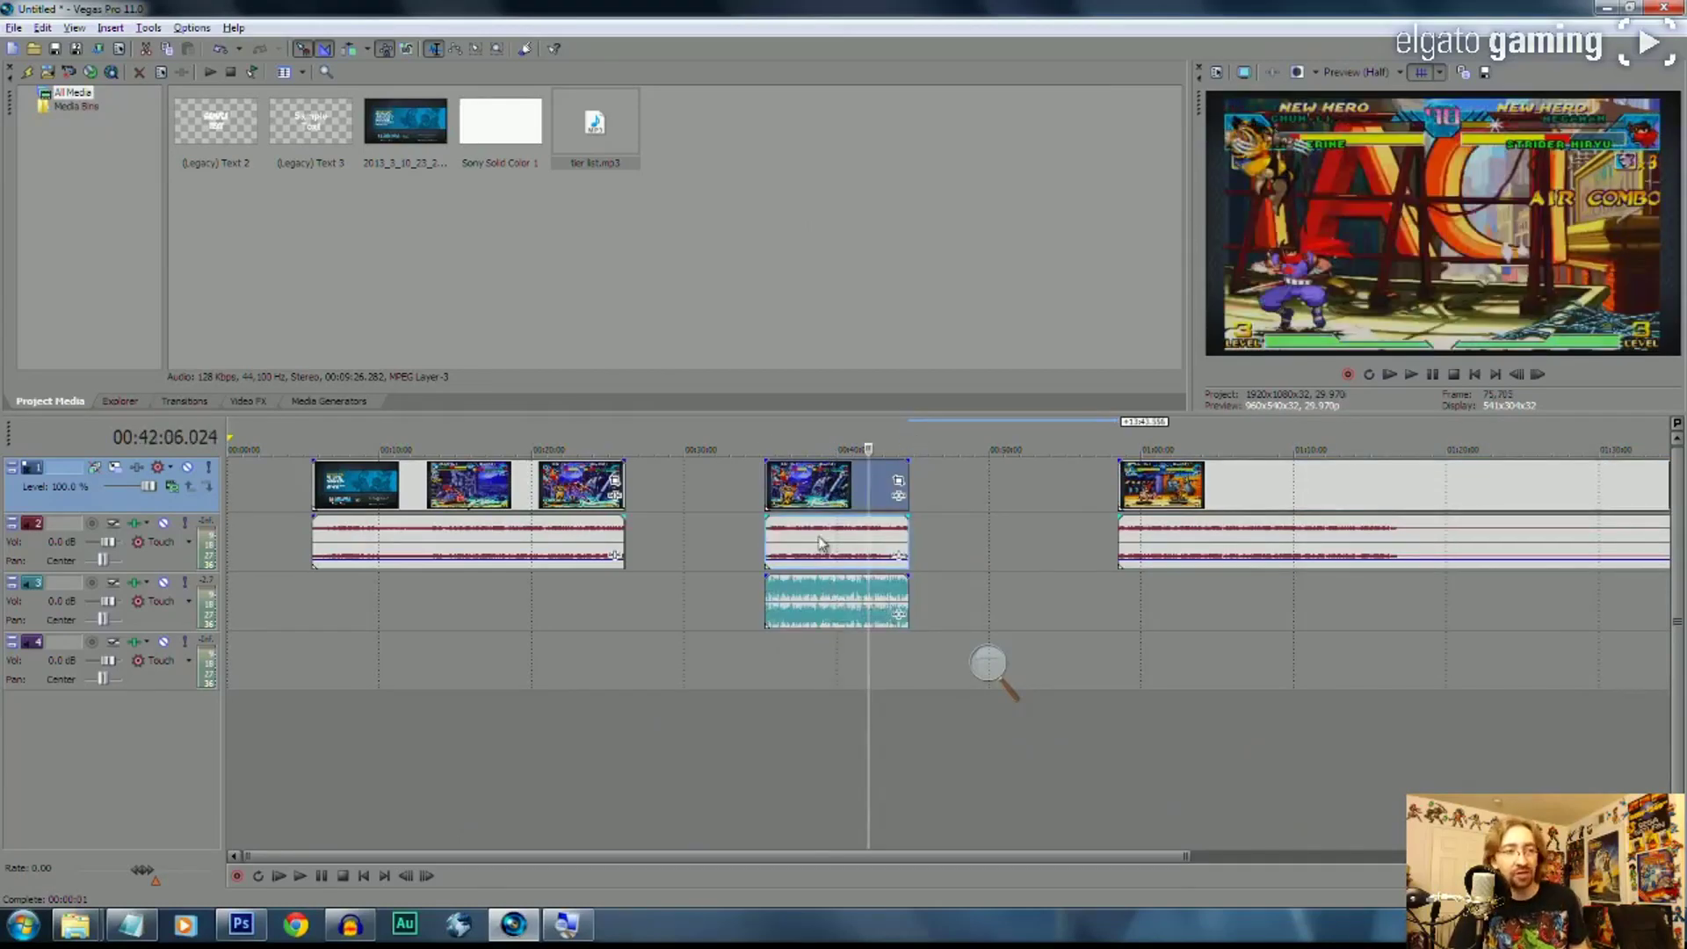
left_click(826, 500)
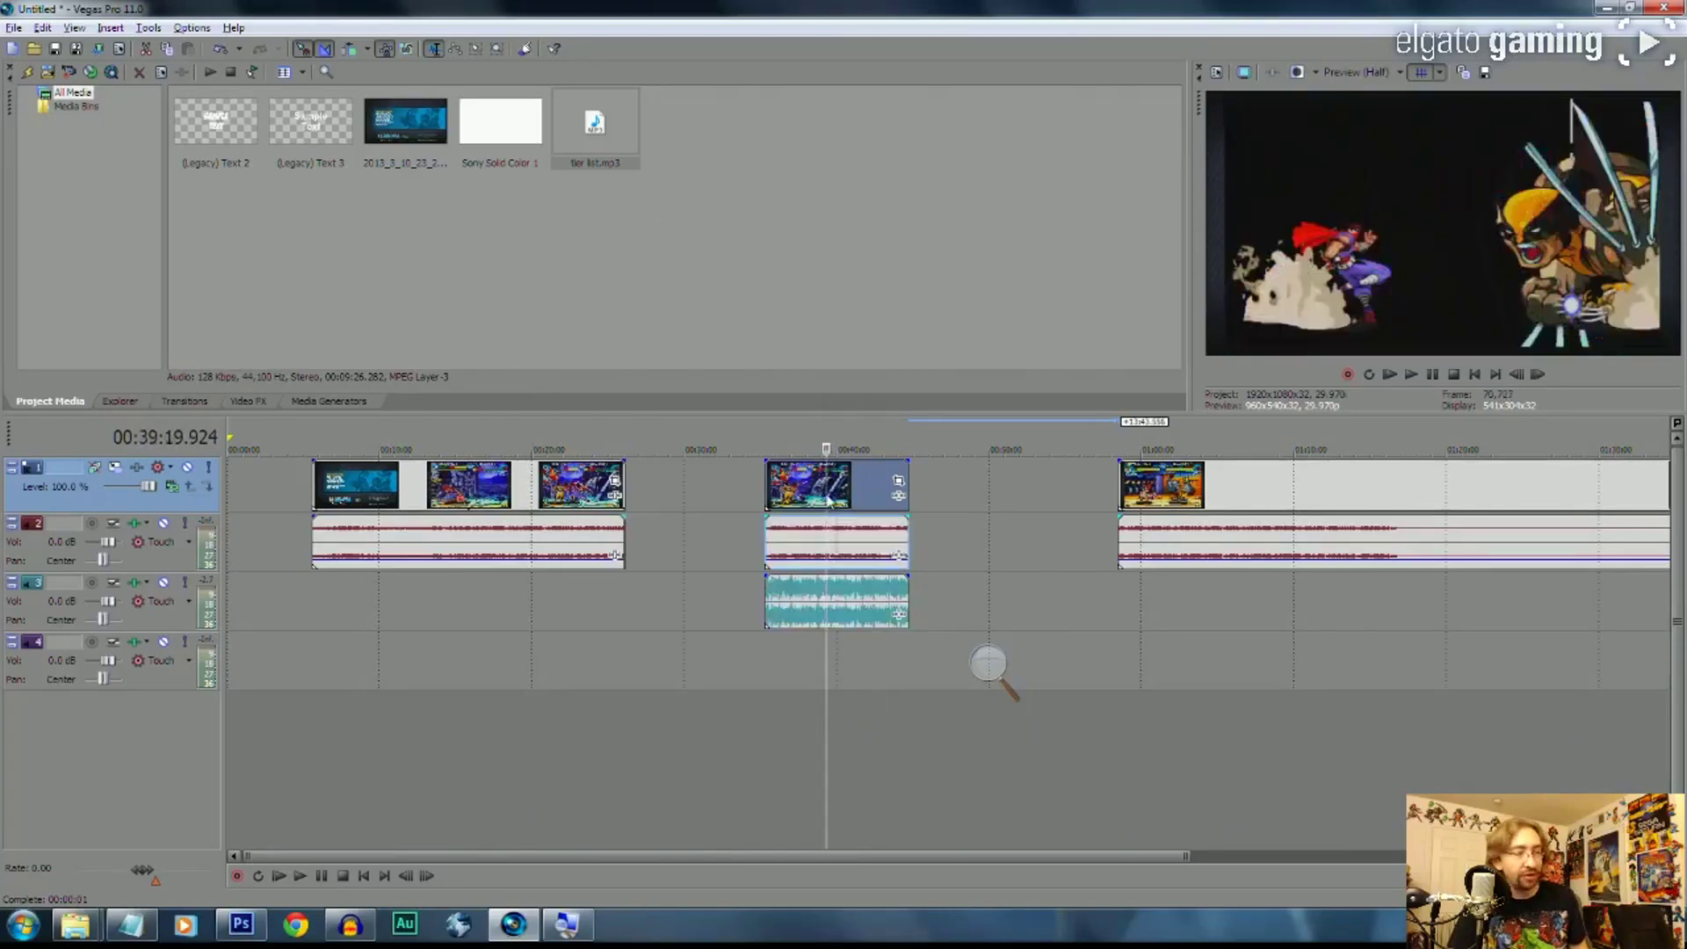
Shift the middle clip slightly later and line the voiceover up beneath it
left_click(836, 543)
left_click(846, 601, "ctrl")
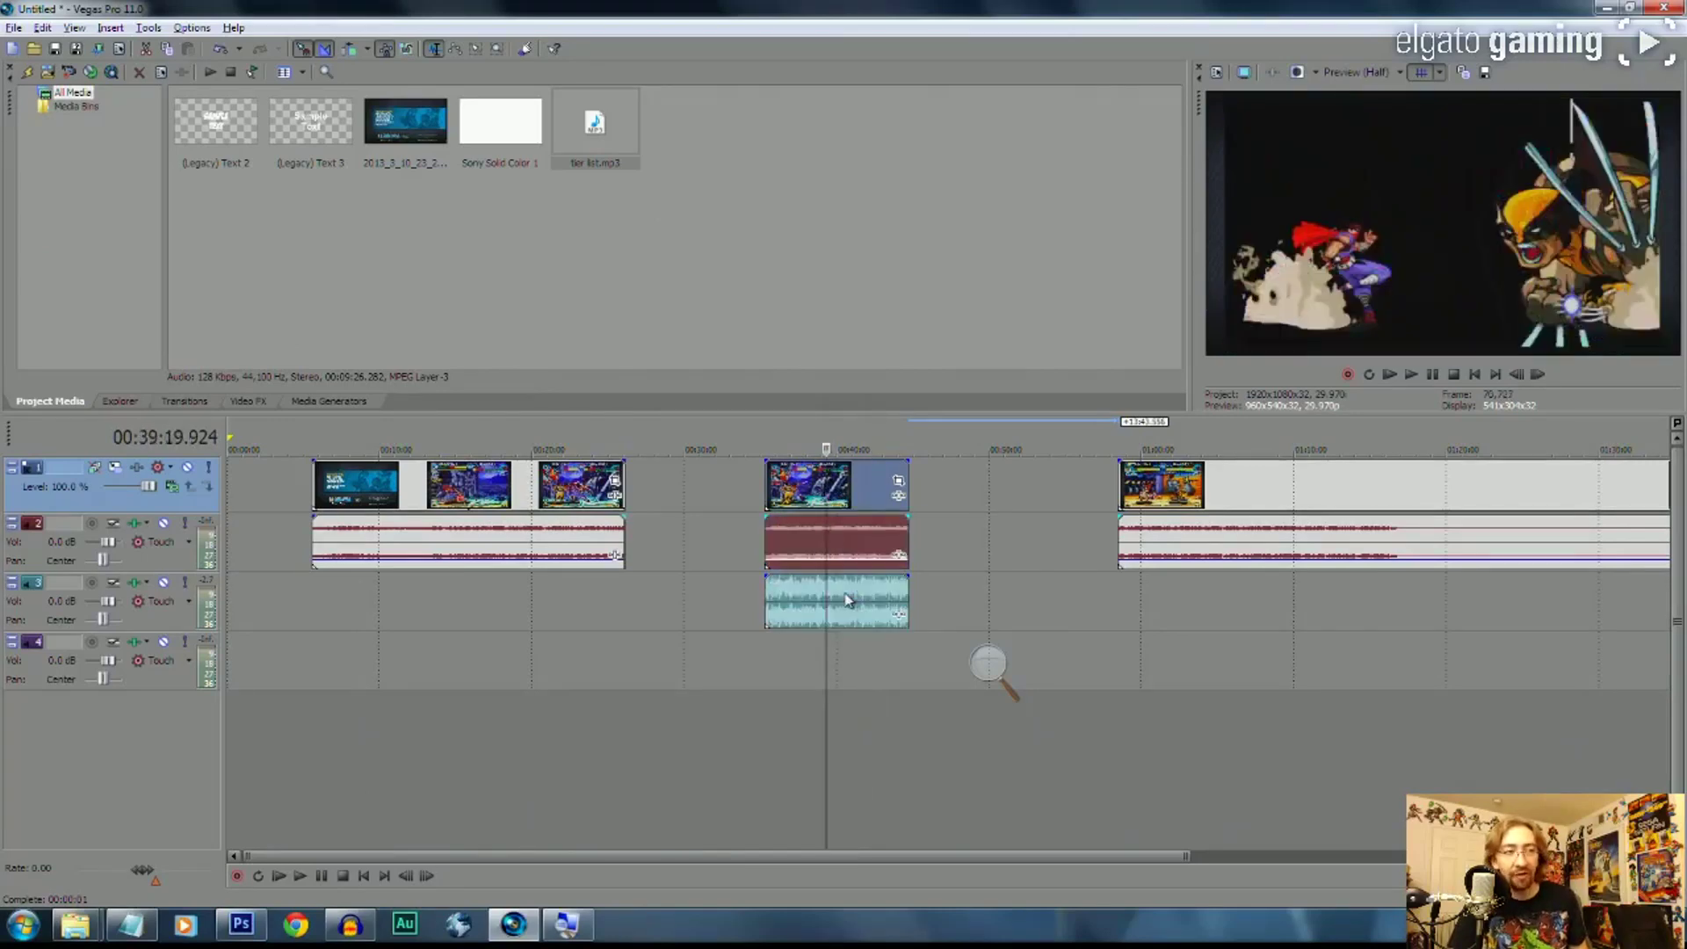
mouse_move(852, 503)
left_mouse_down()
mouse_move(811, 504)
mouse_move(885, 504)
left_mouse_up()
left_click(857, 608)
left_click(879, 602)
left_click_drag(879, 603, 918, 585)
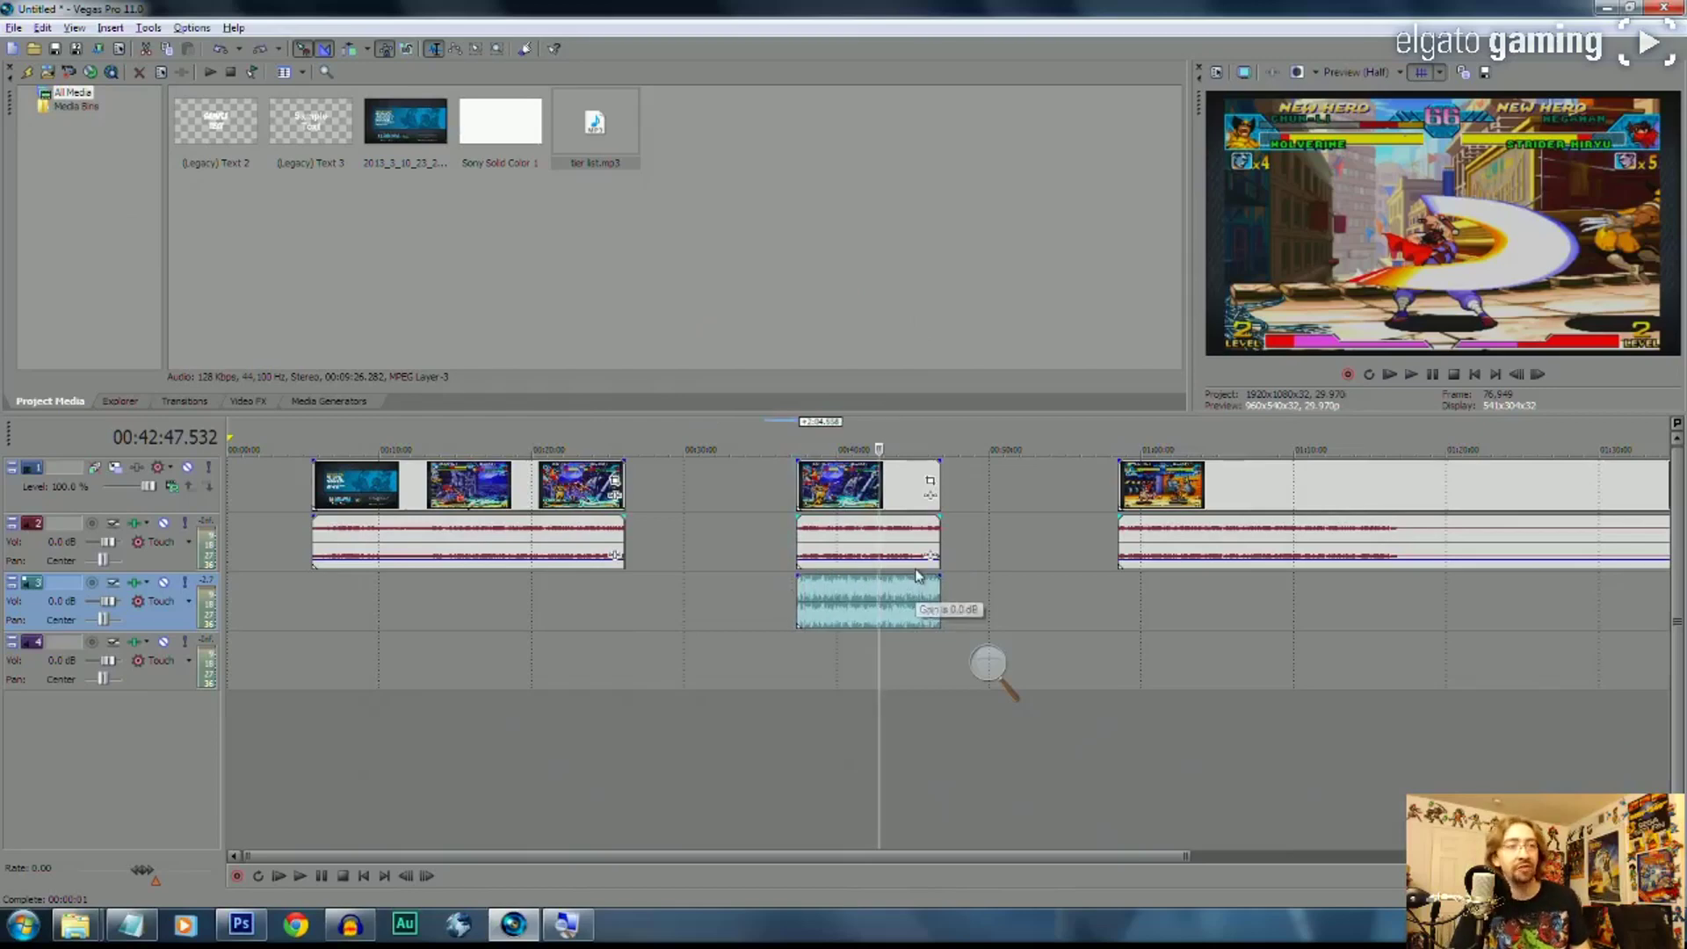
Zoom the timeline in on the middle clip's start near 37:22 and play it back
left_click(802, 480)
scroll(840, 554, "up", 2)
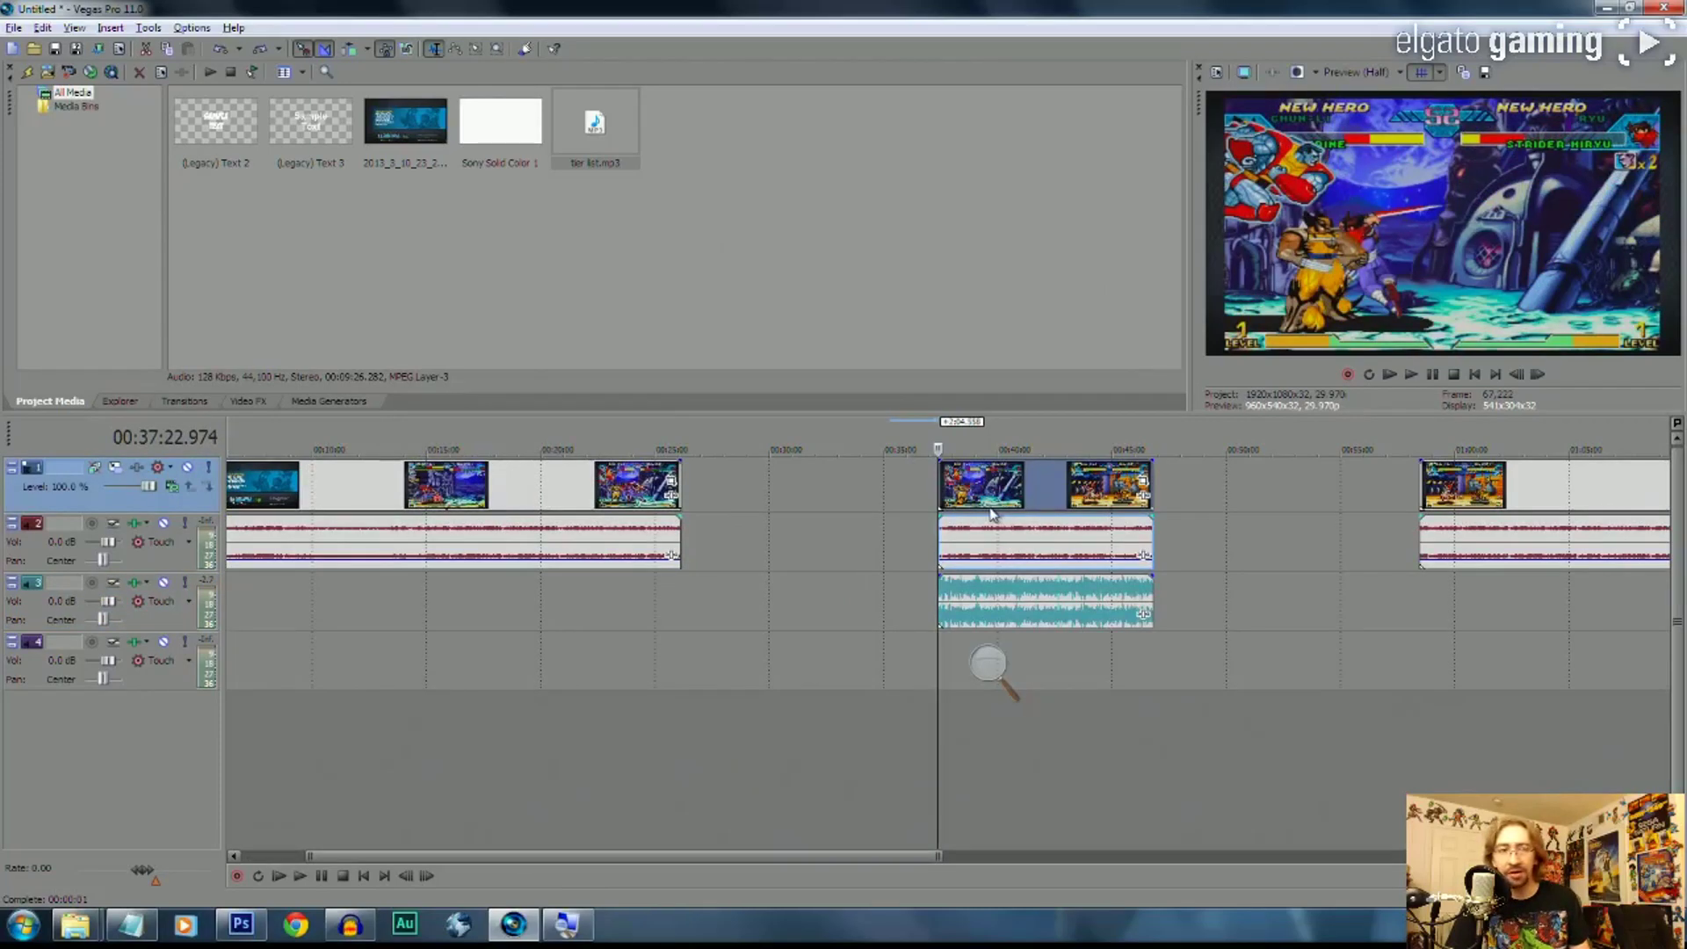
scroll(962, 527, "up", 2)
scroll(1023, 552, "up", 5)
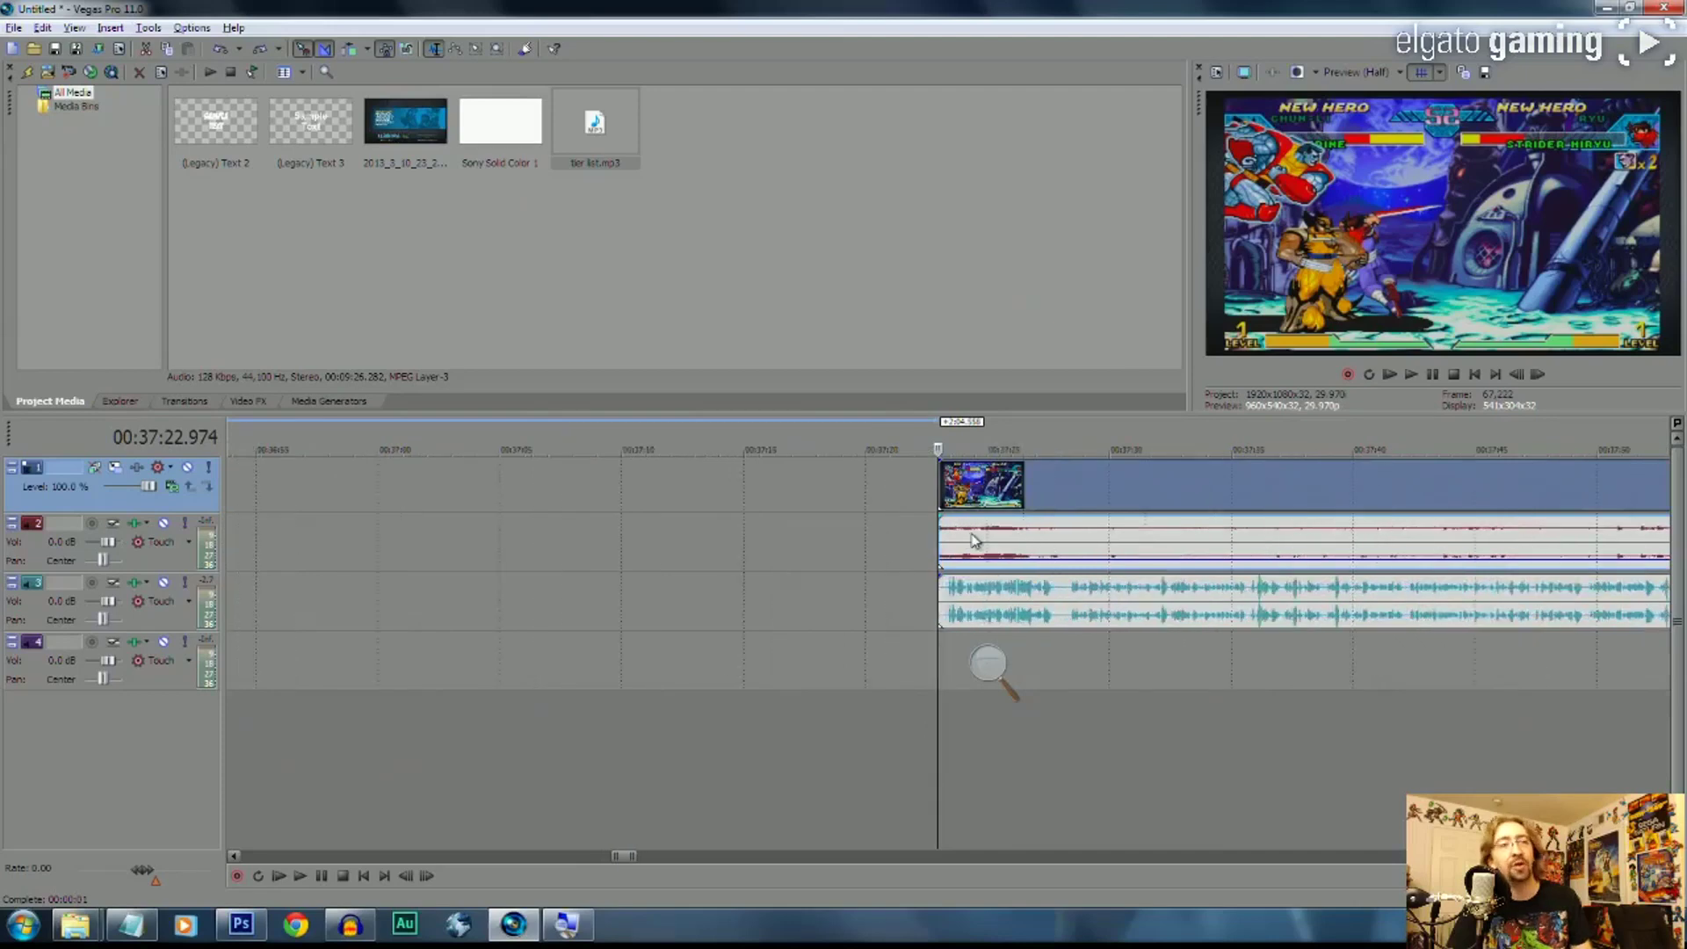
key("space")
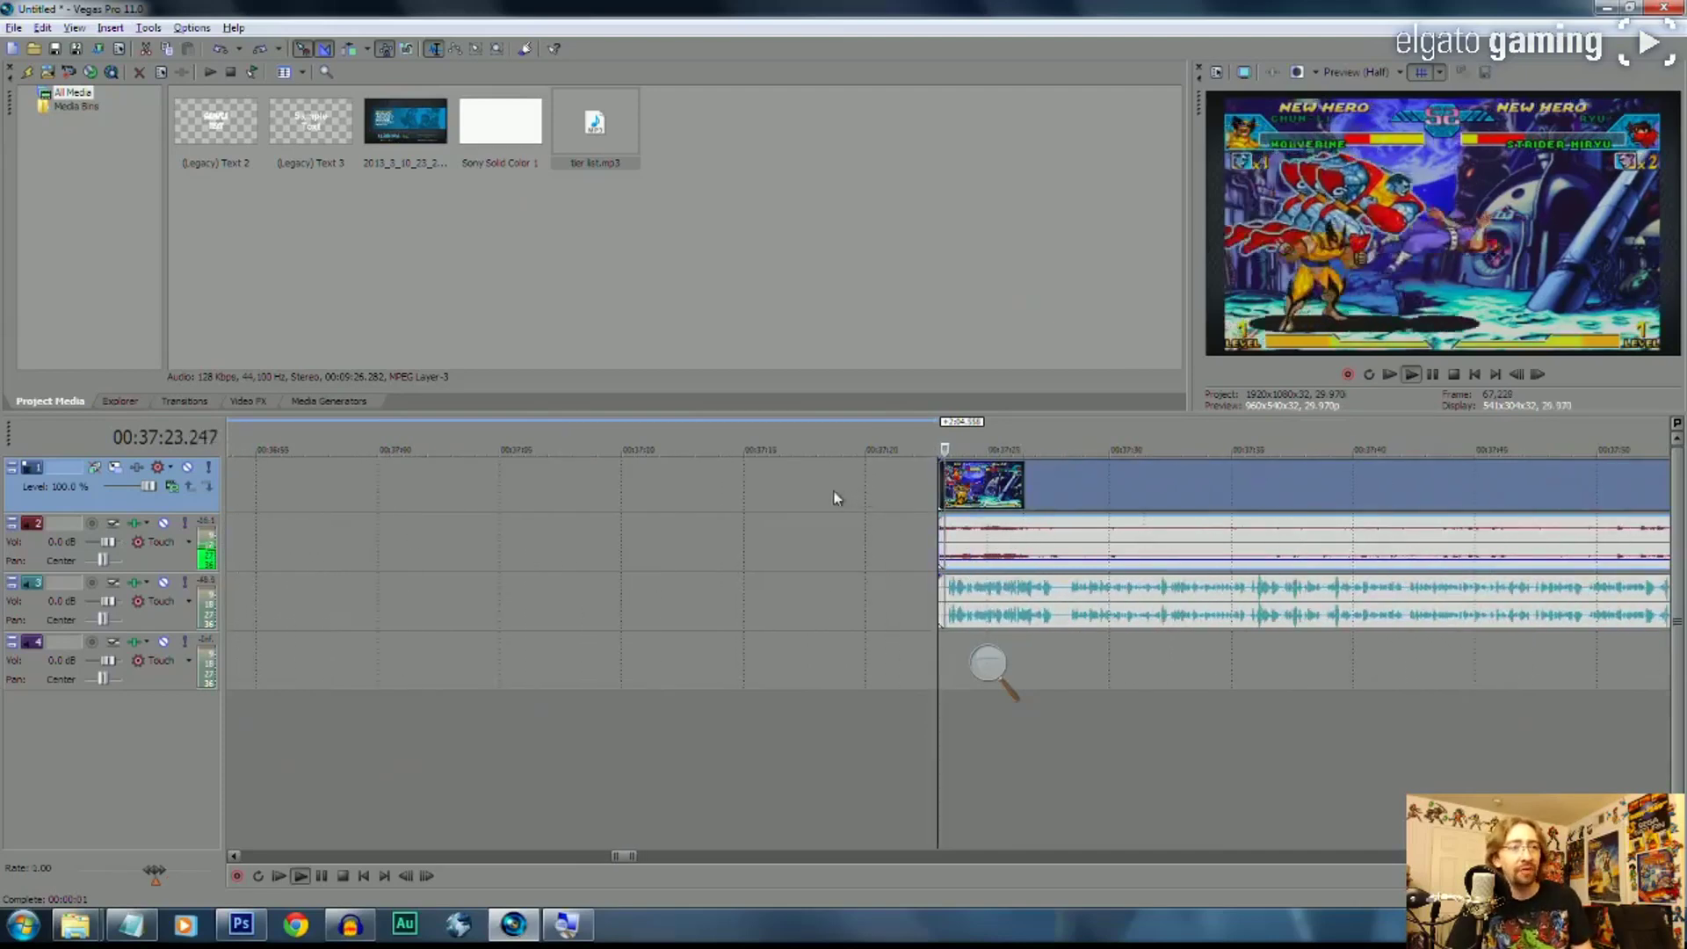
left_click(888, 489)
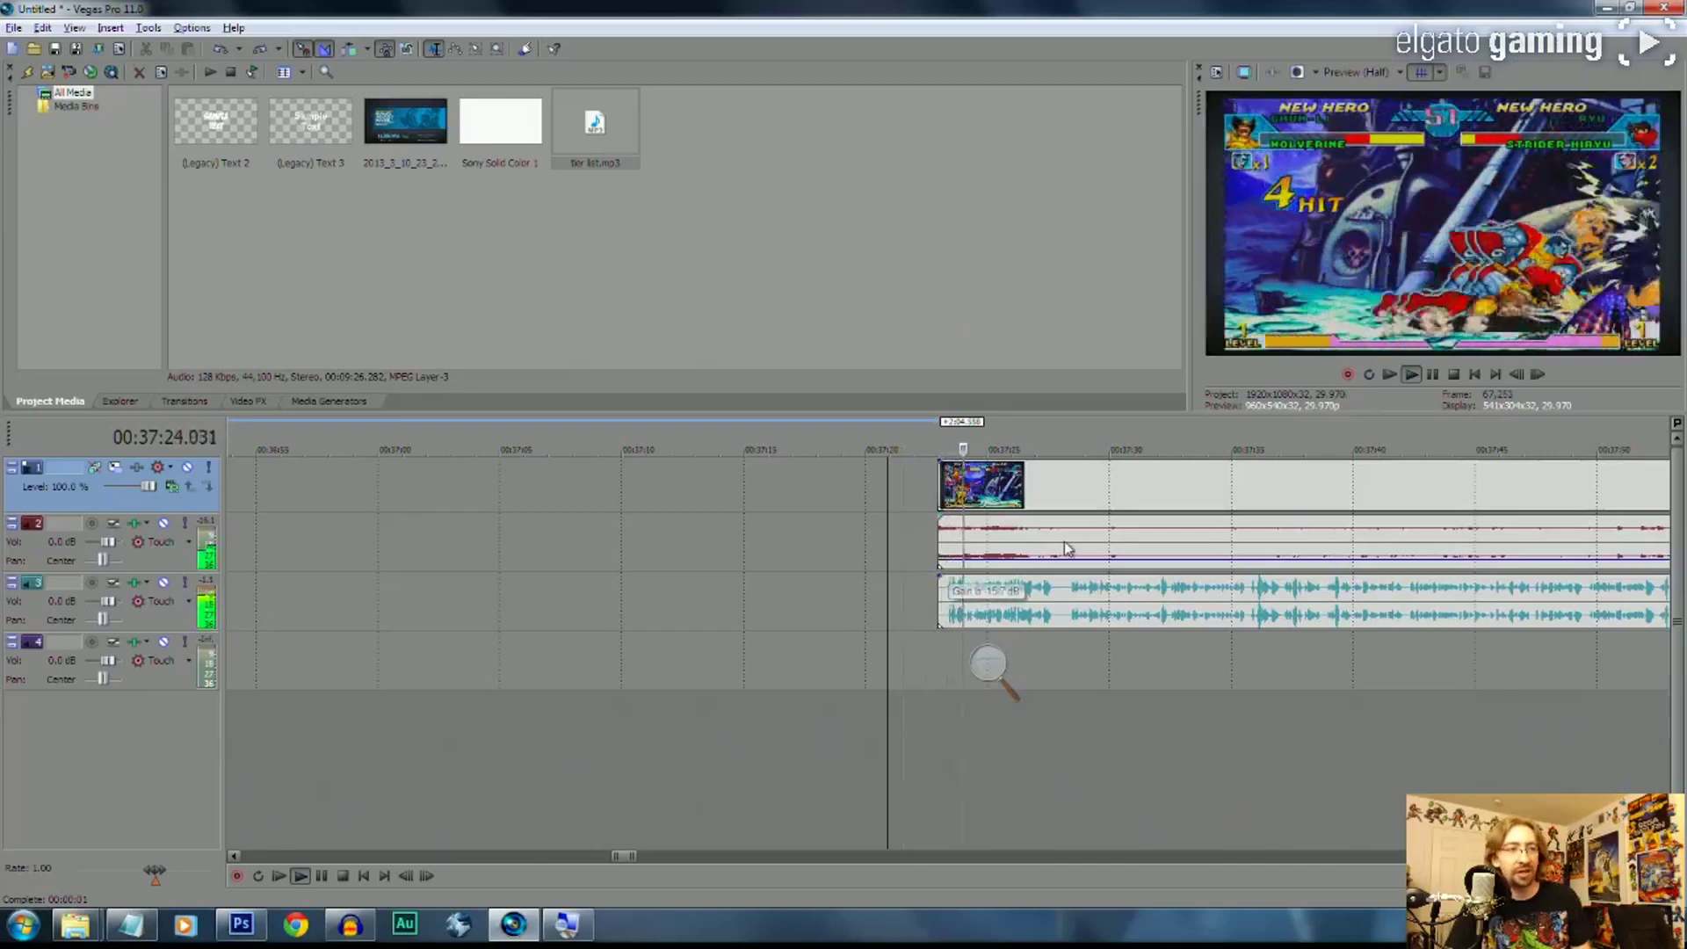
scroll(957, 547, "down", 2)
key("space")
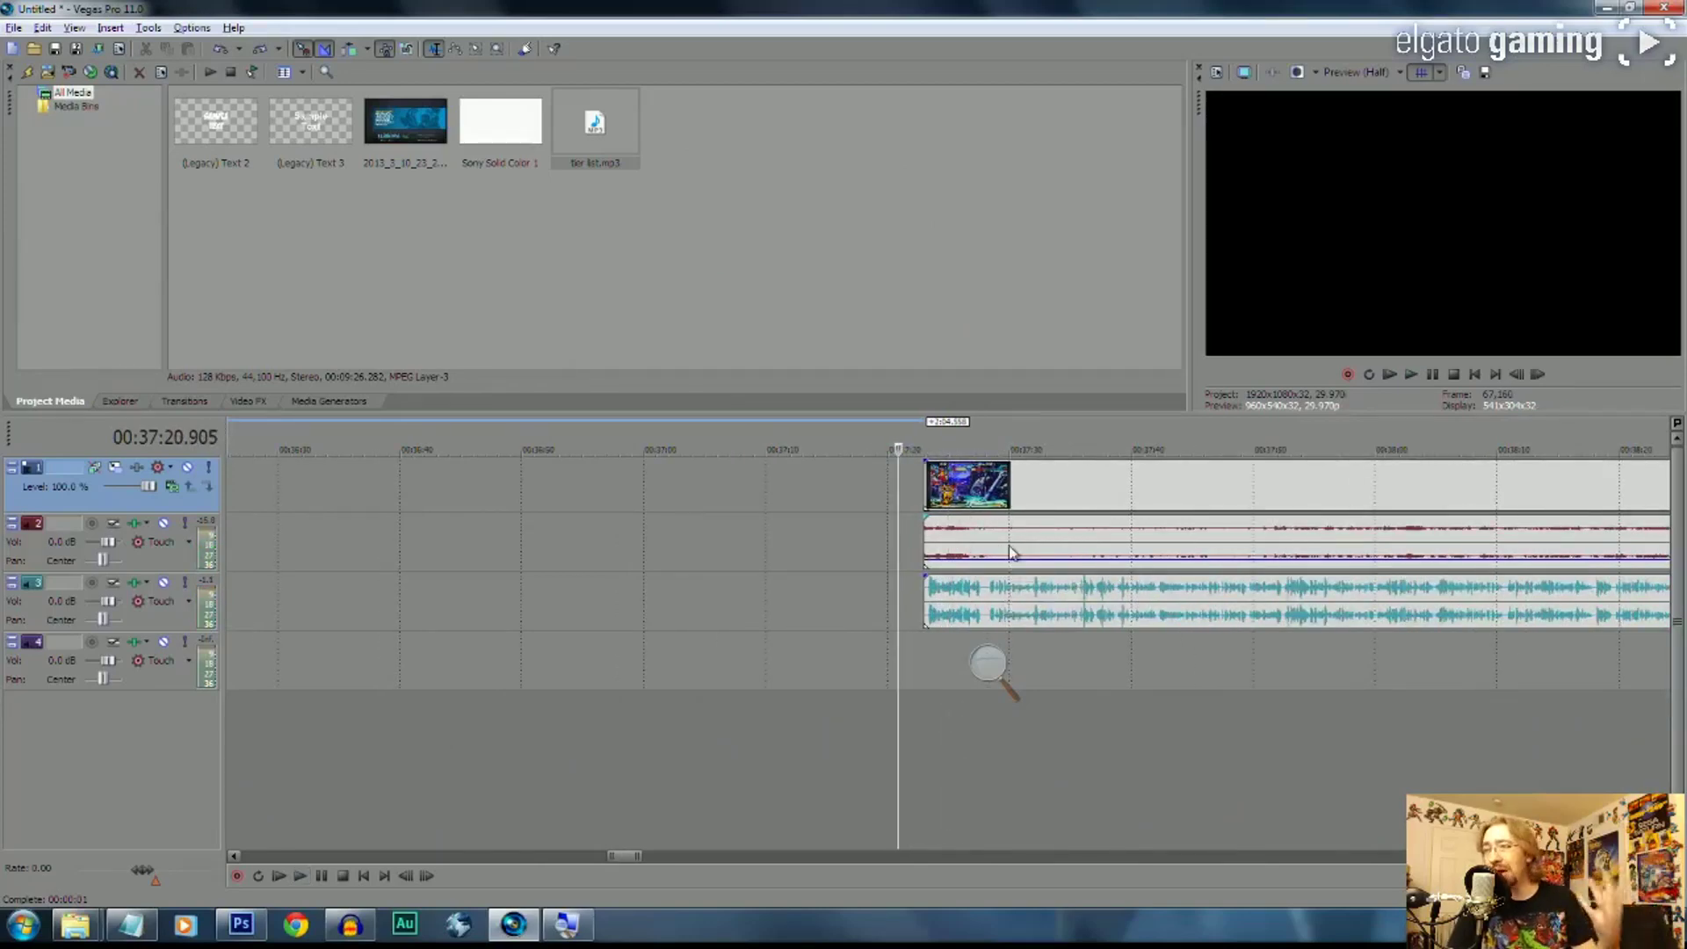
left_click(931, 490)
scroll(1015, 595, "up", 2)
Magnify the view around the middle clip's start and trim it to begin slightly earlier
left_click(988, 665)
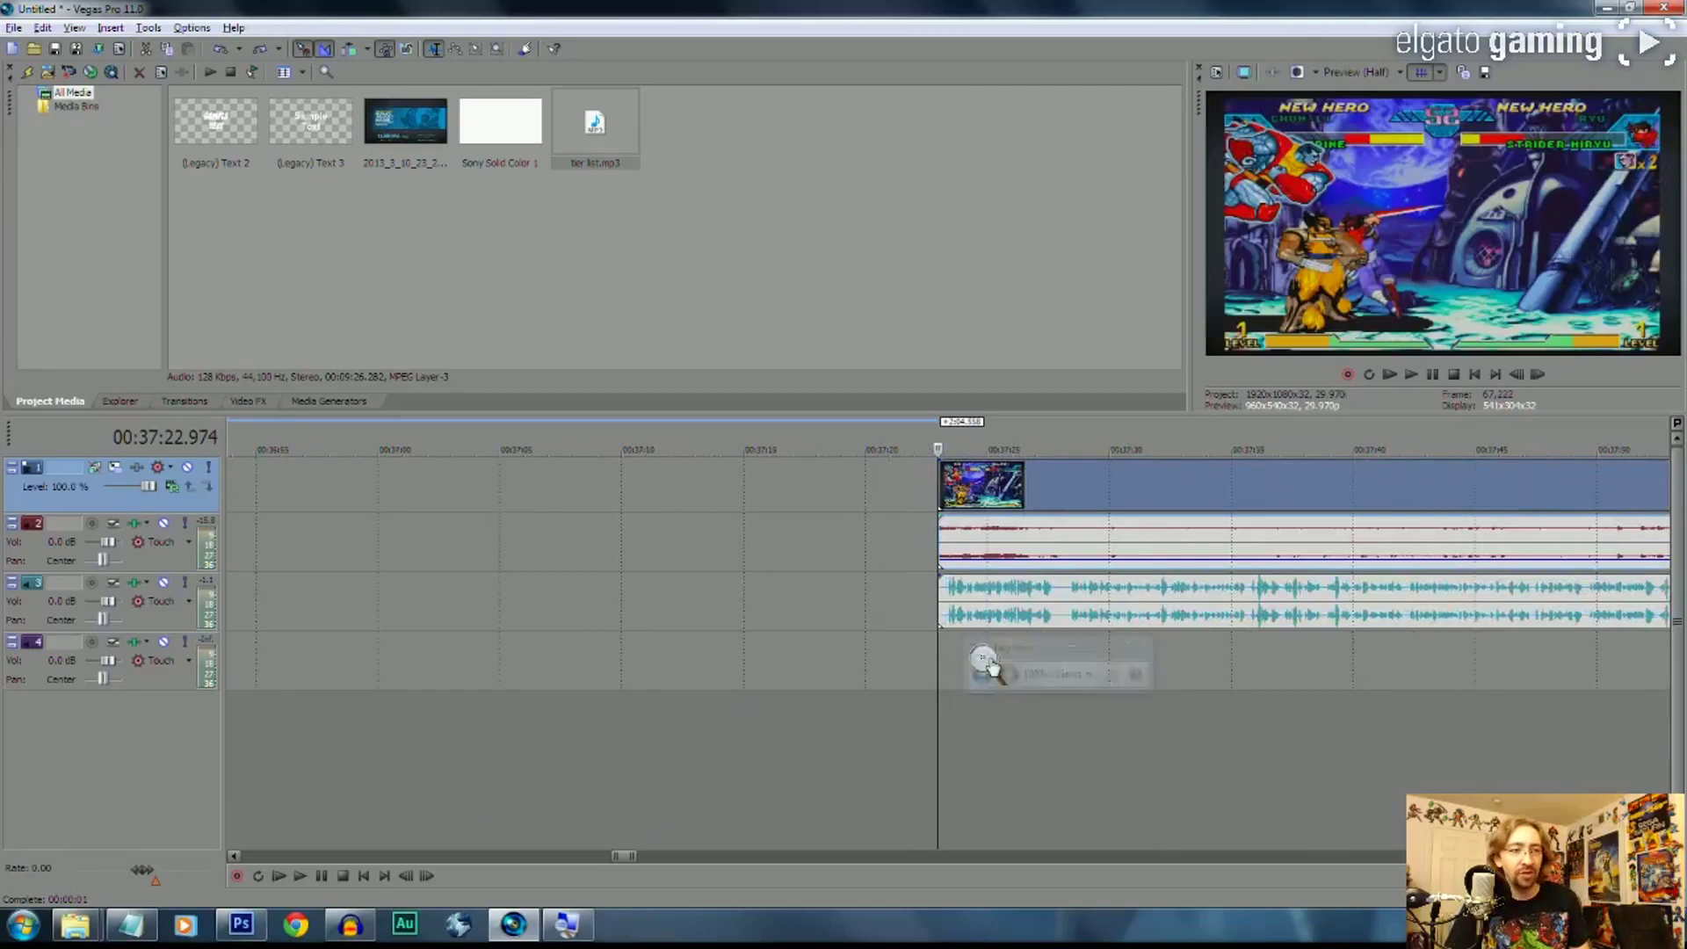
left_click(1010, 674)
left_click(1009, 676)
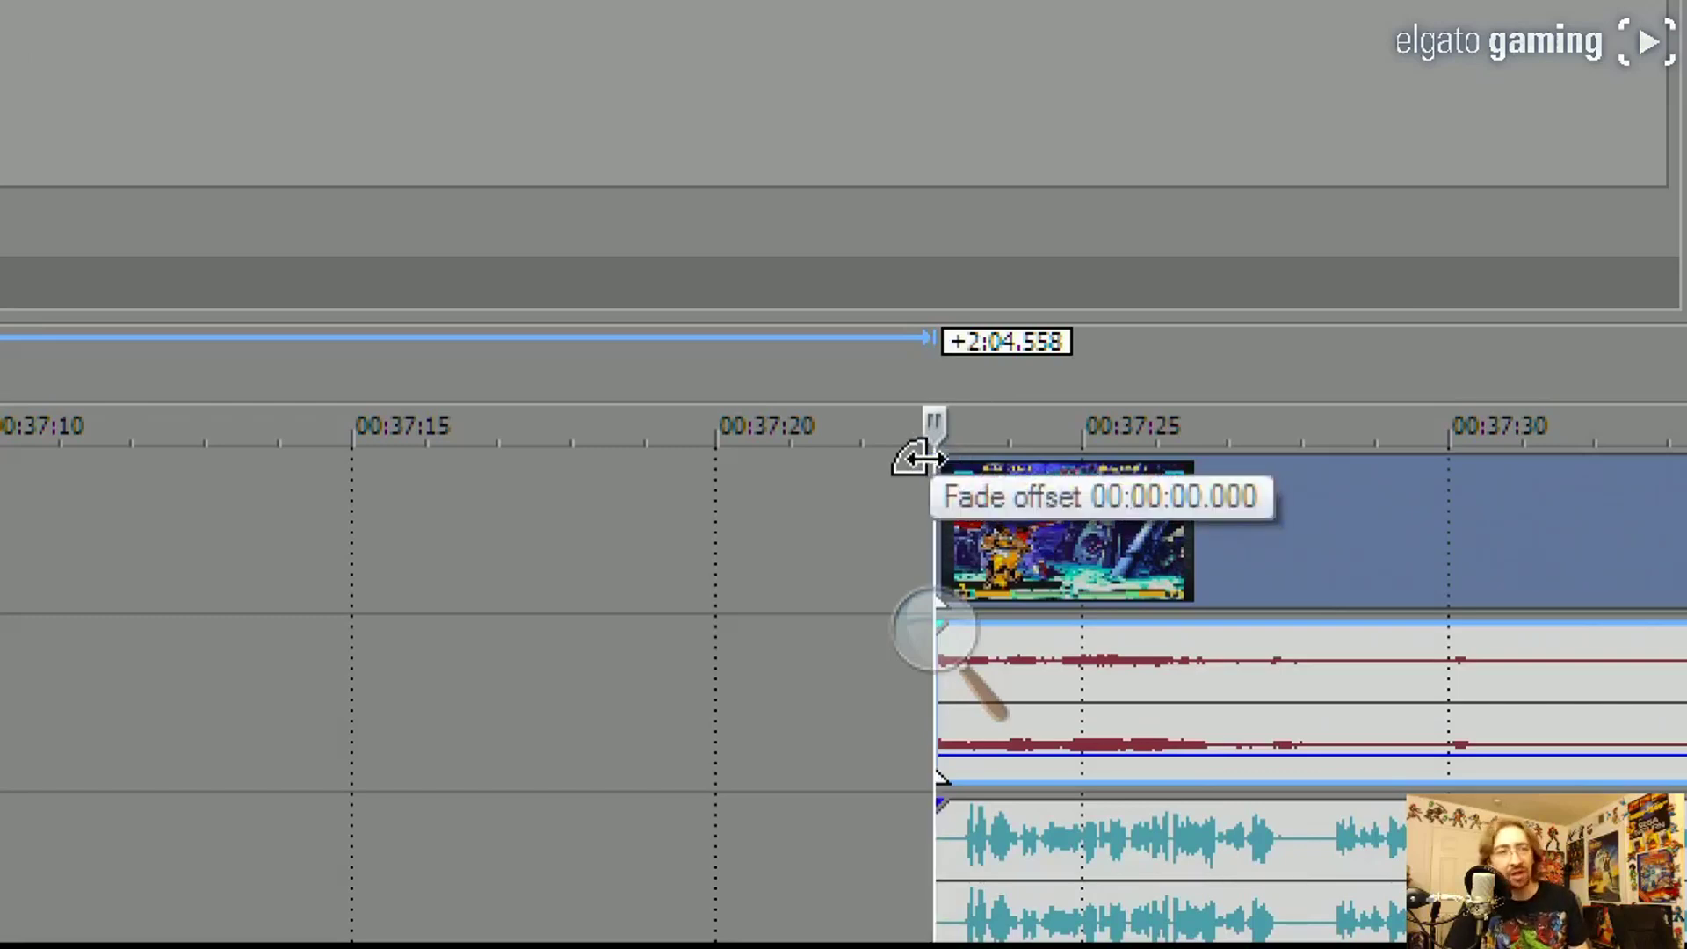
left_click_drag(933, 504, 926, 554)
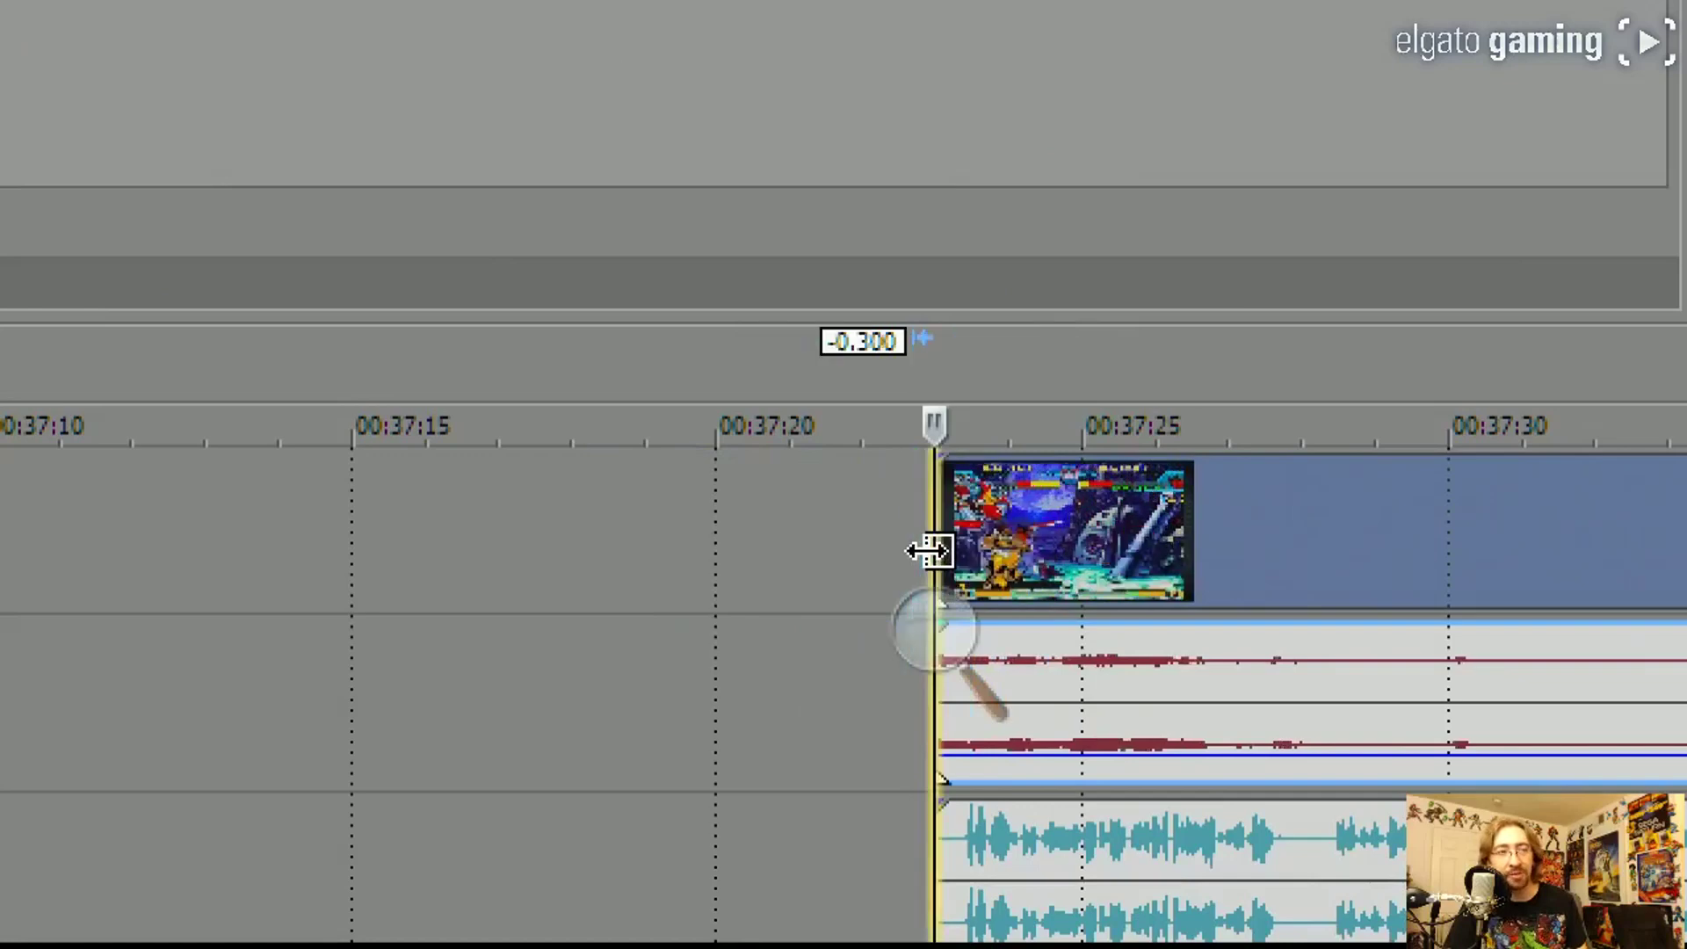
Give the middle clip's video a fade-in of about 1.6 seconds, then restore normal magnification
left_click_drag(918, 458, 1054, 459)
left_click(936, 629)
left_click(926, 674)
left_click(922, 670)
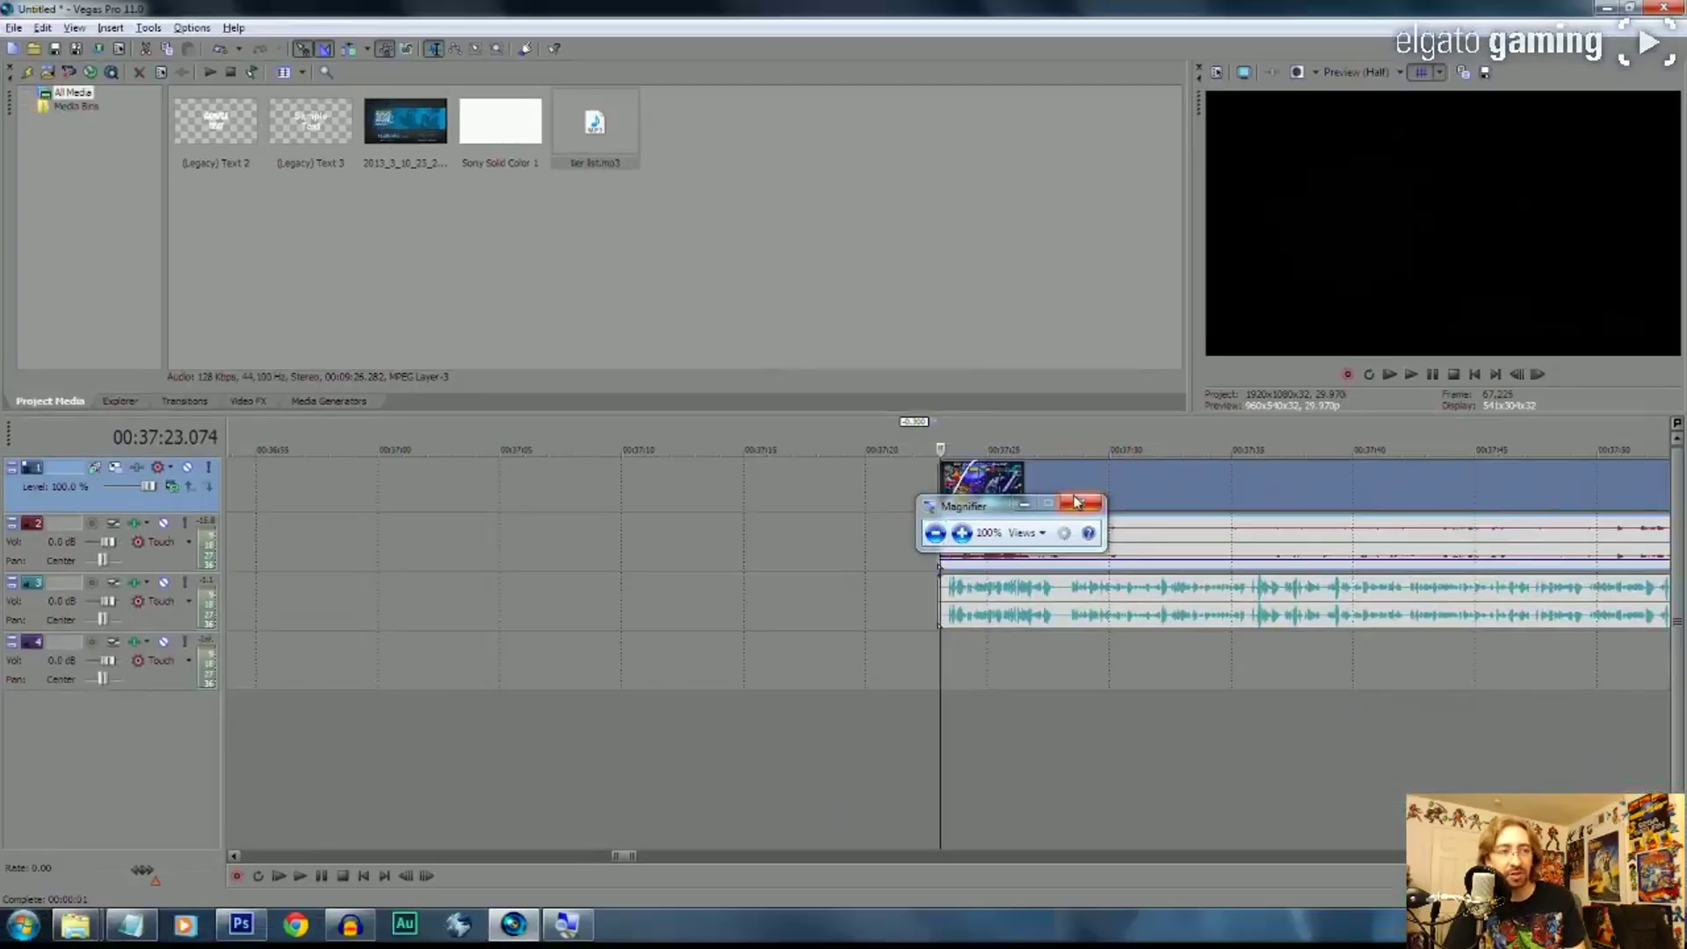
Fade the voiceover in over about 1.9 seconds and play the opening to check the fades
left_click_drag(997, 519, 1505, 732)
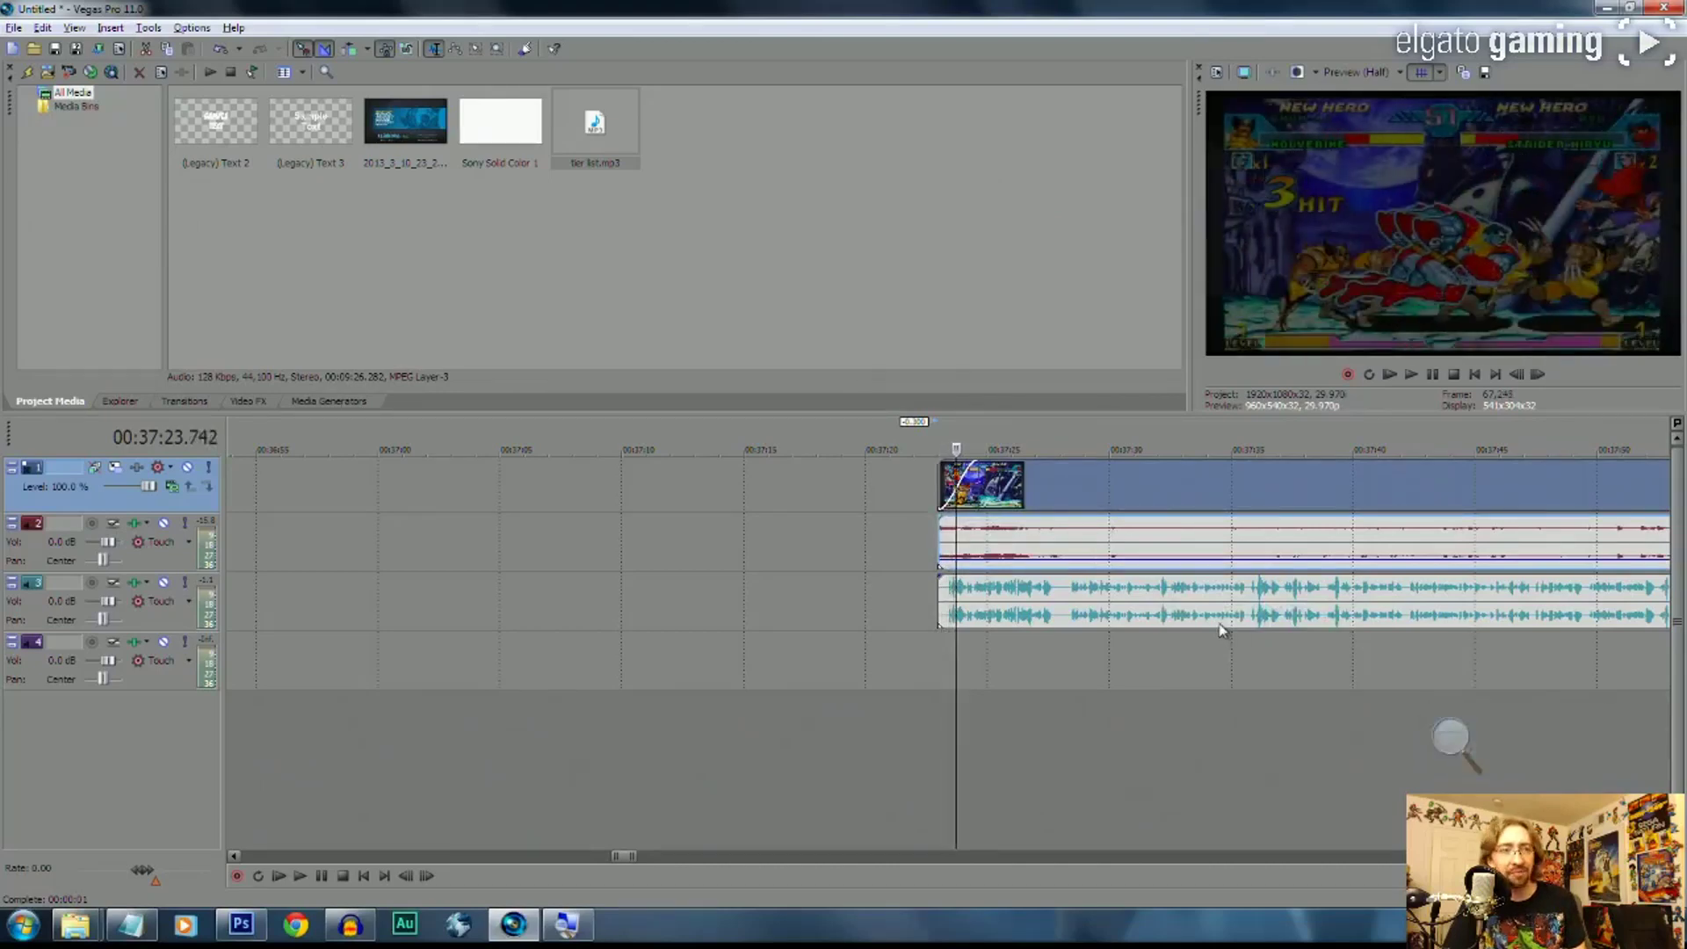
left_click(937, 486)
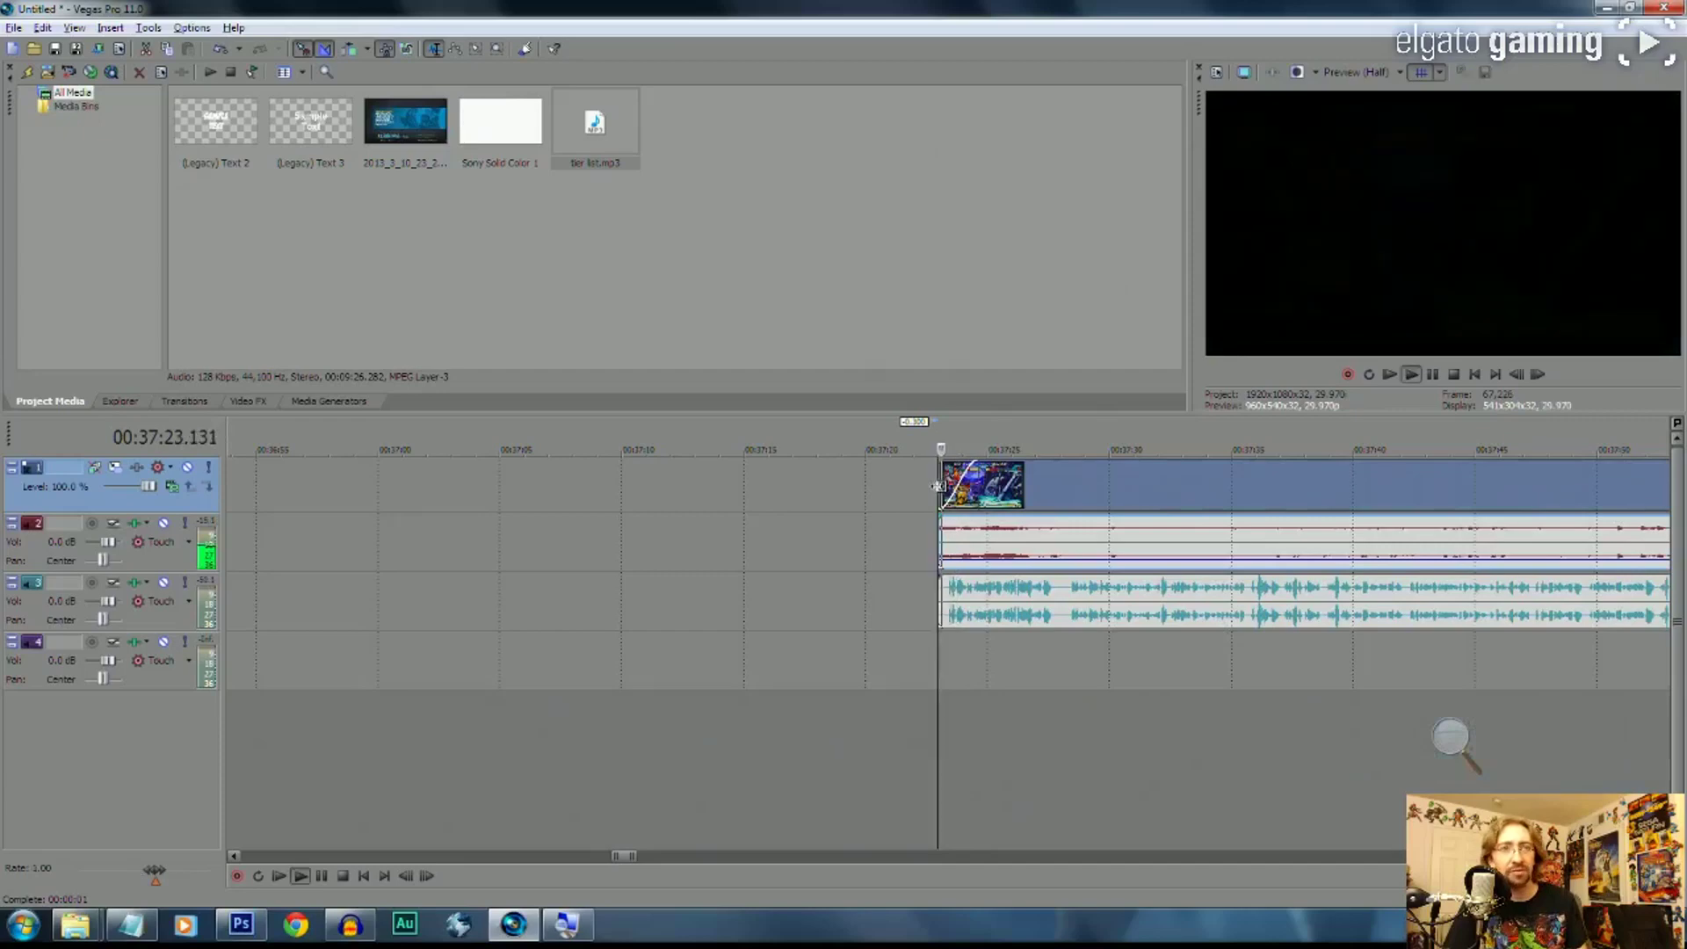
key("space")
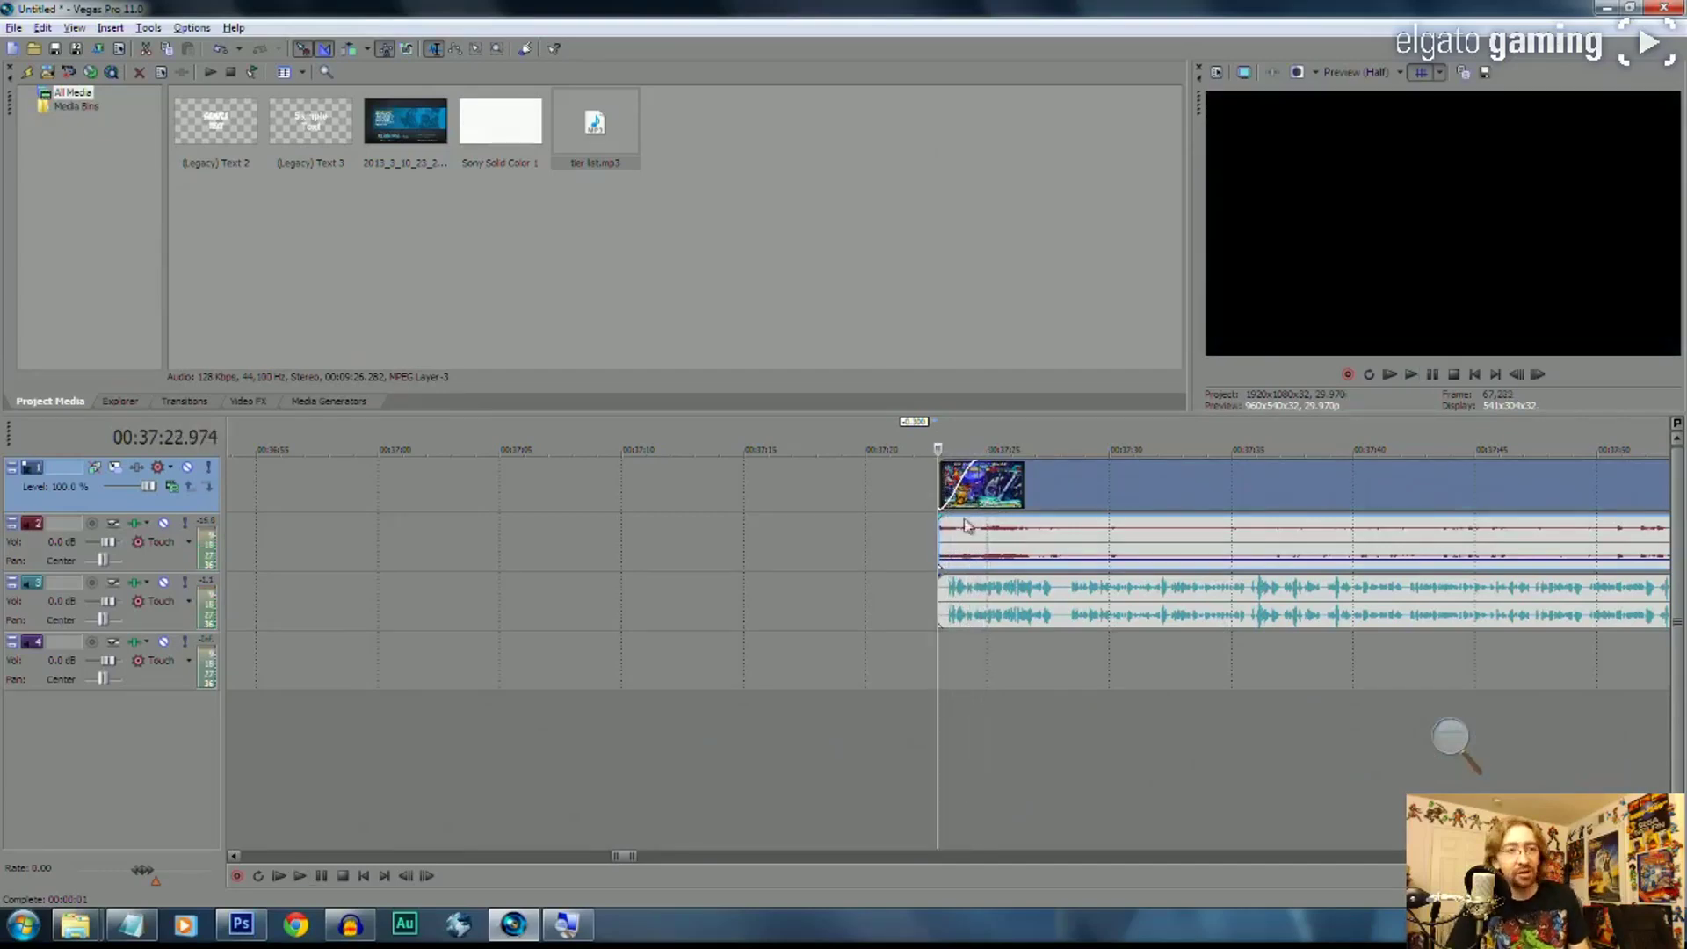
left_click_drag(932, 559, 981, 587)
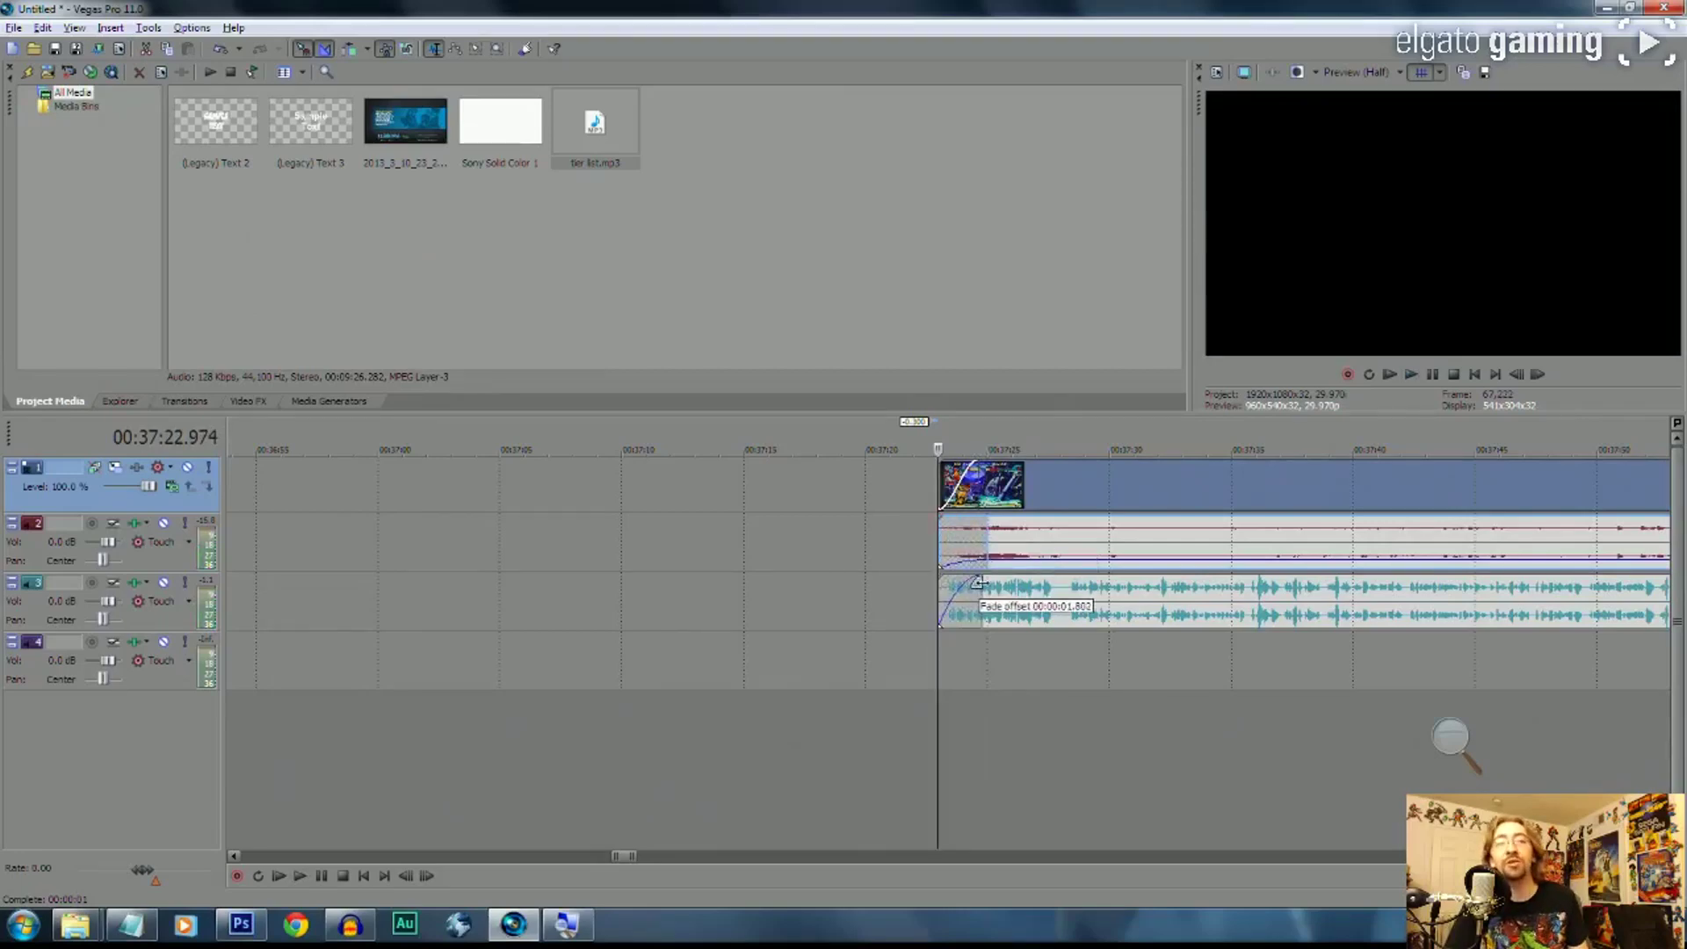
key("space")
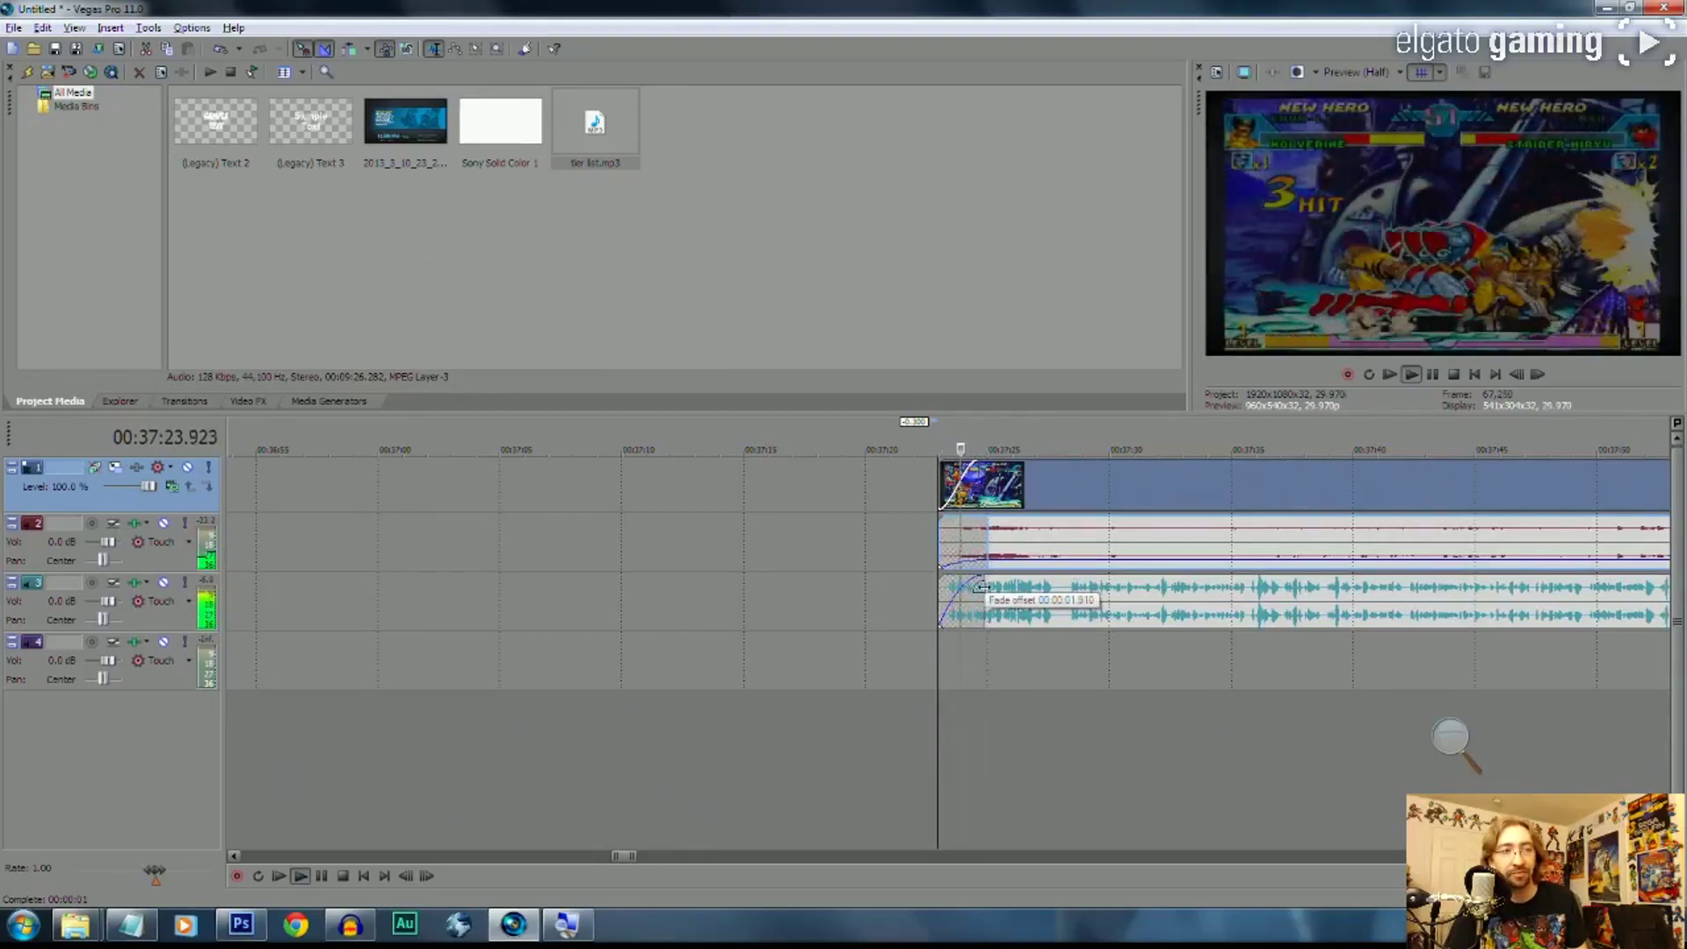
key("space")
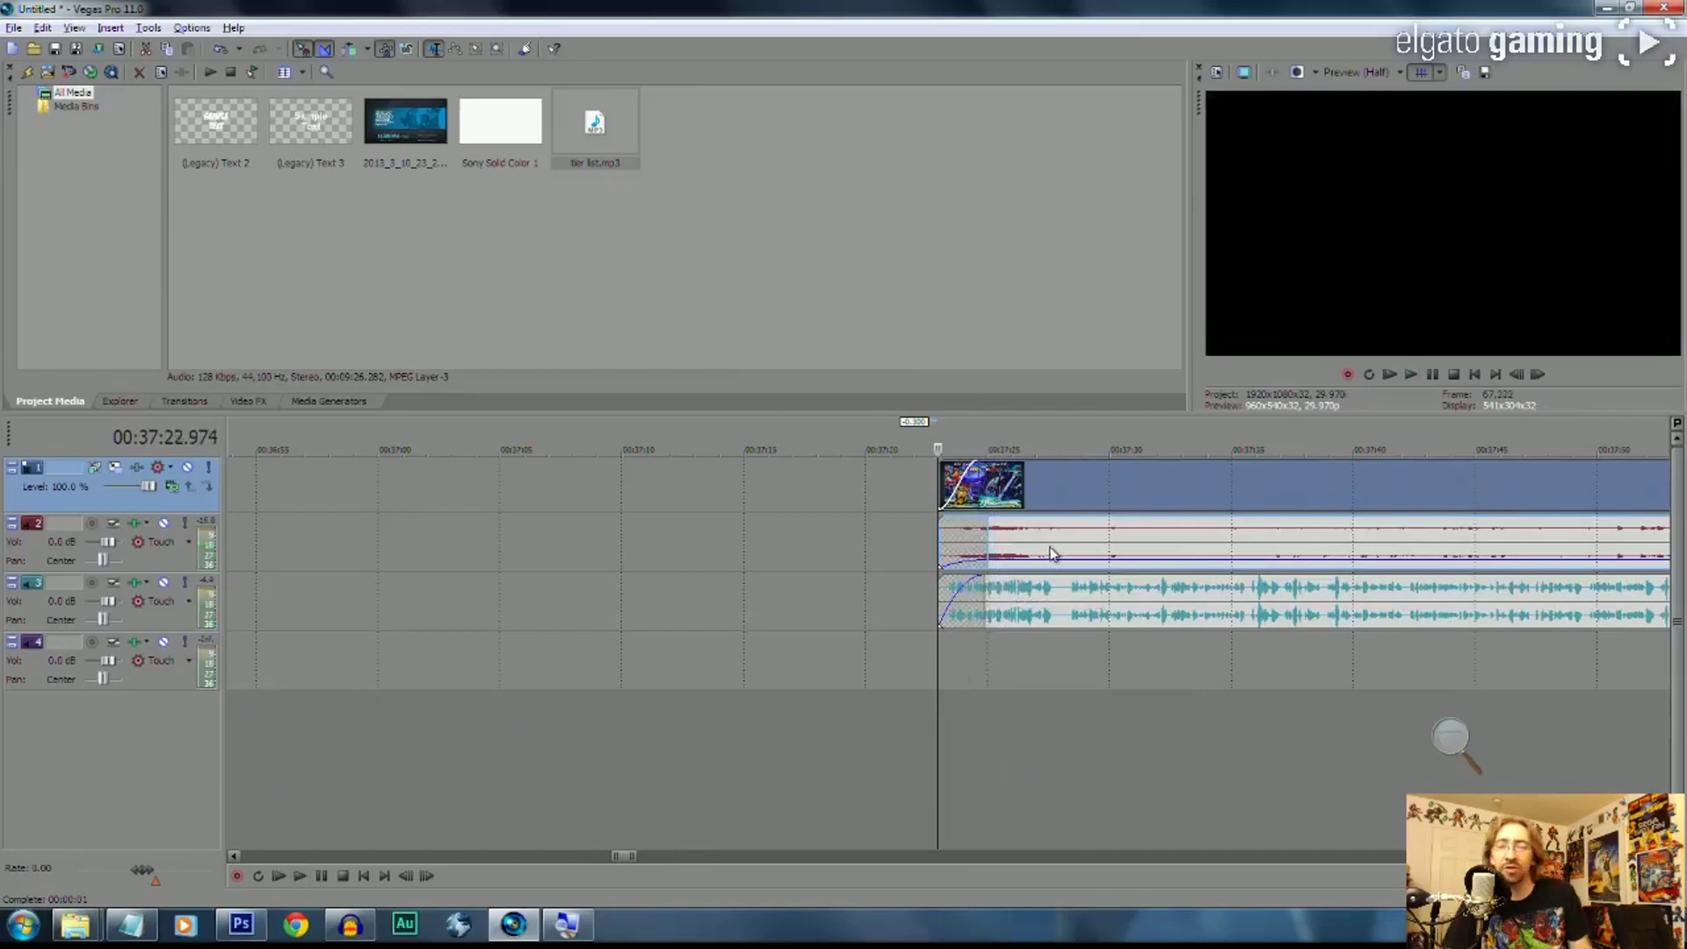
Select the game audio event on track 2 and preview the clips
scroll(1052, 554, "down", 3)
scroll(1054, 551, "down", 2)
left_click(1209, 547)
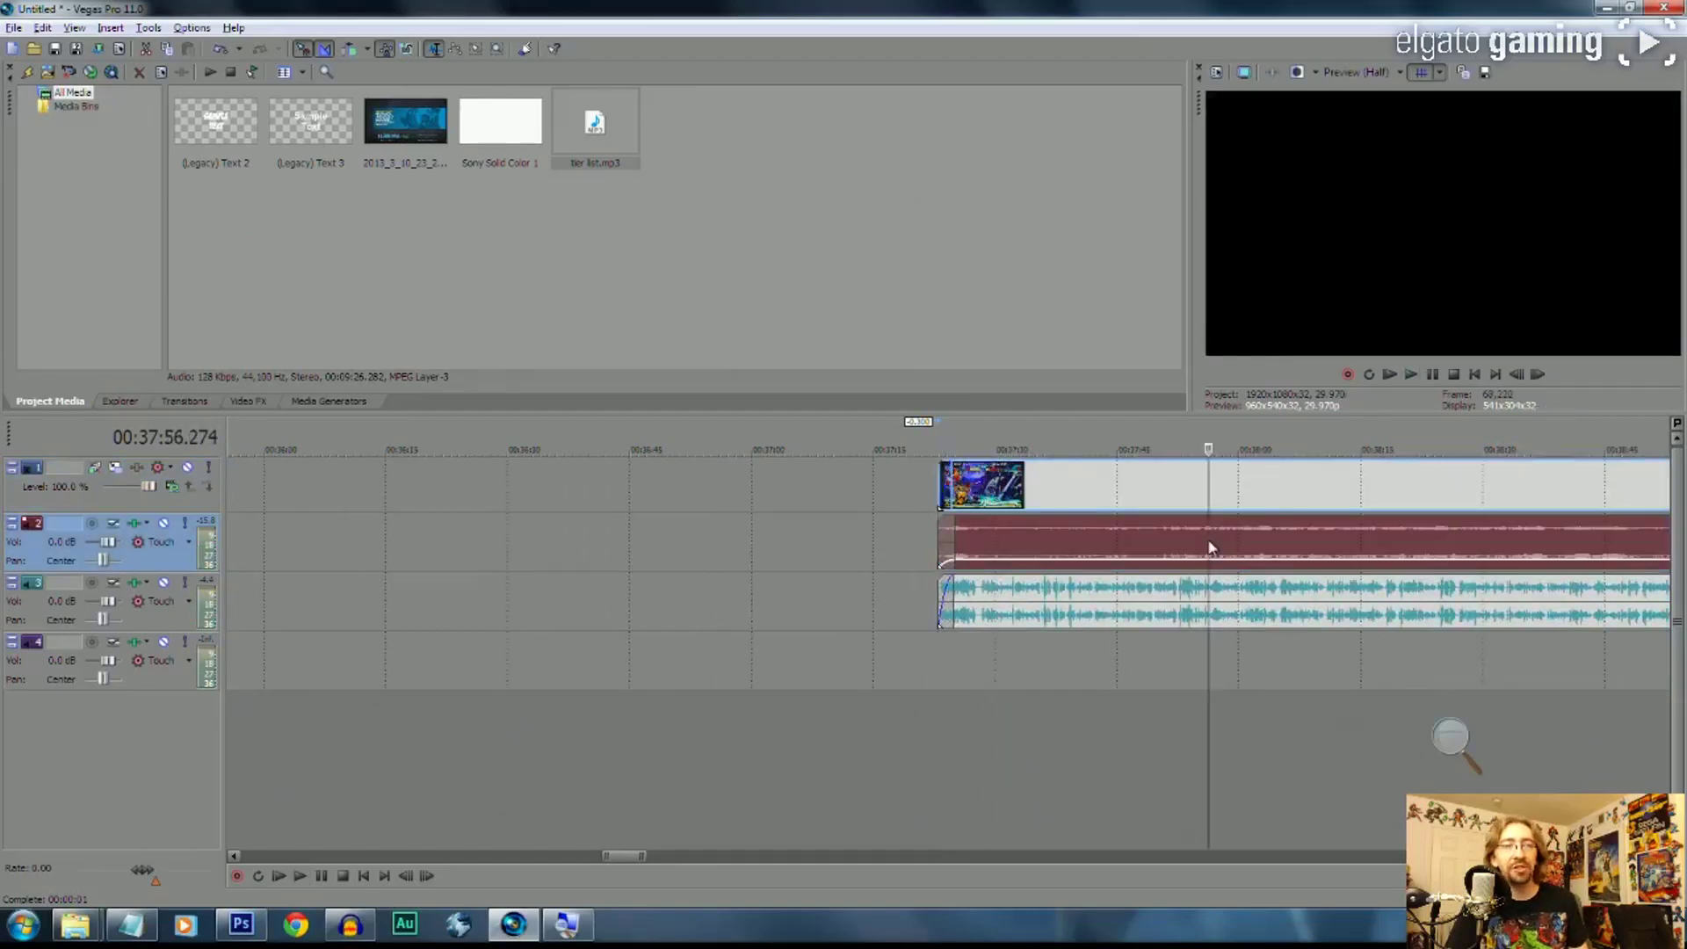
key("space")
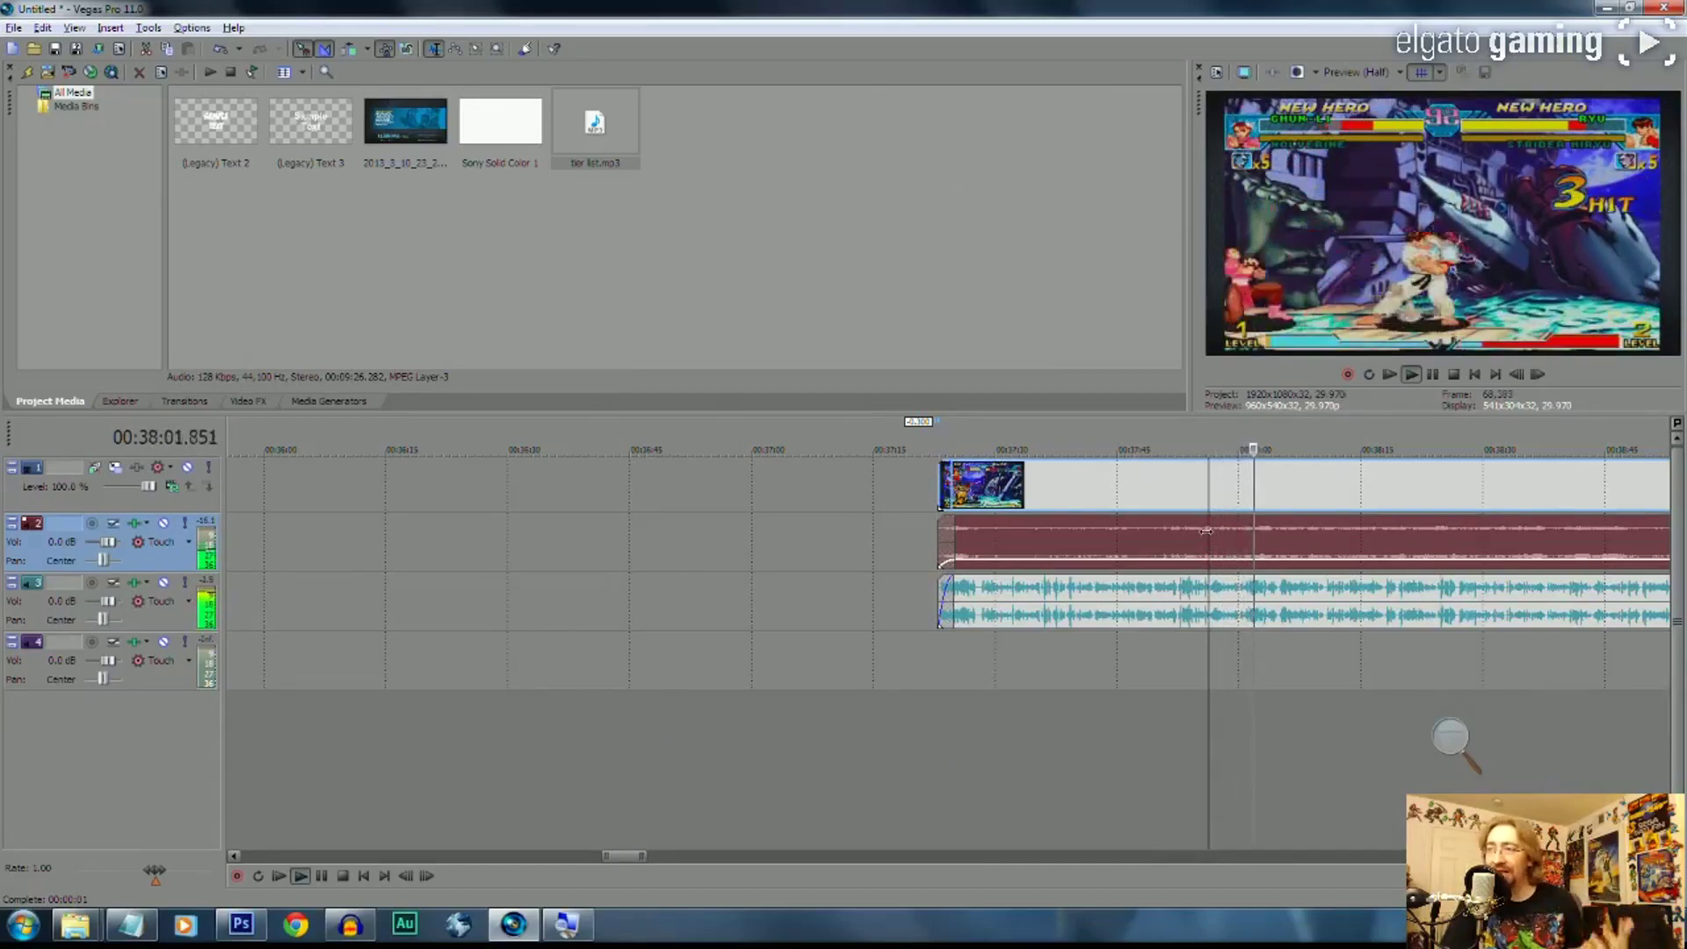
key("space")
At the clips' end, fade out the game audio and the last video clip
scroll(1197, 533, "down", 3)
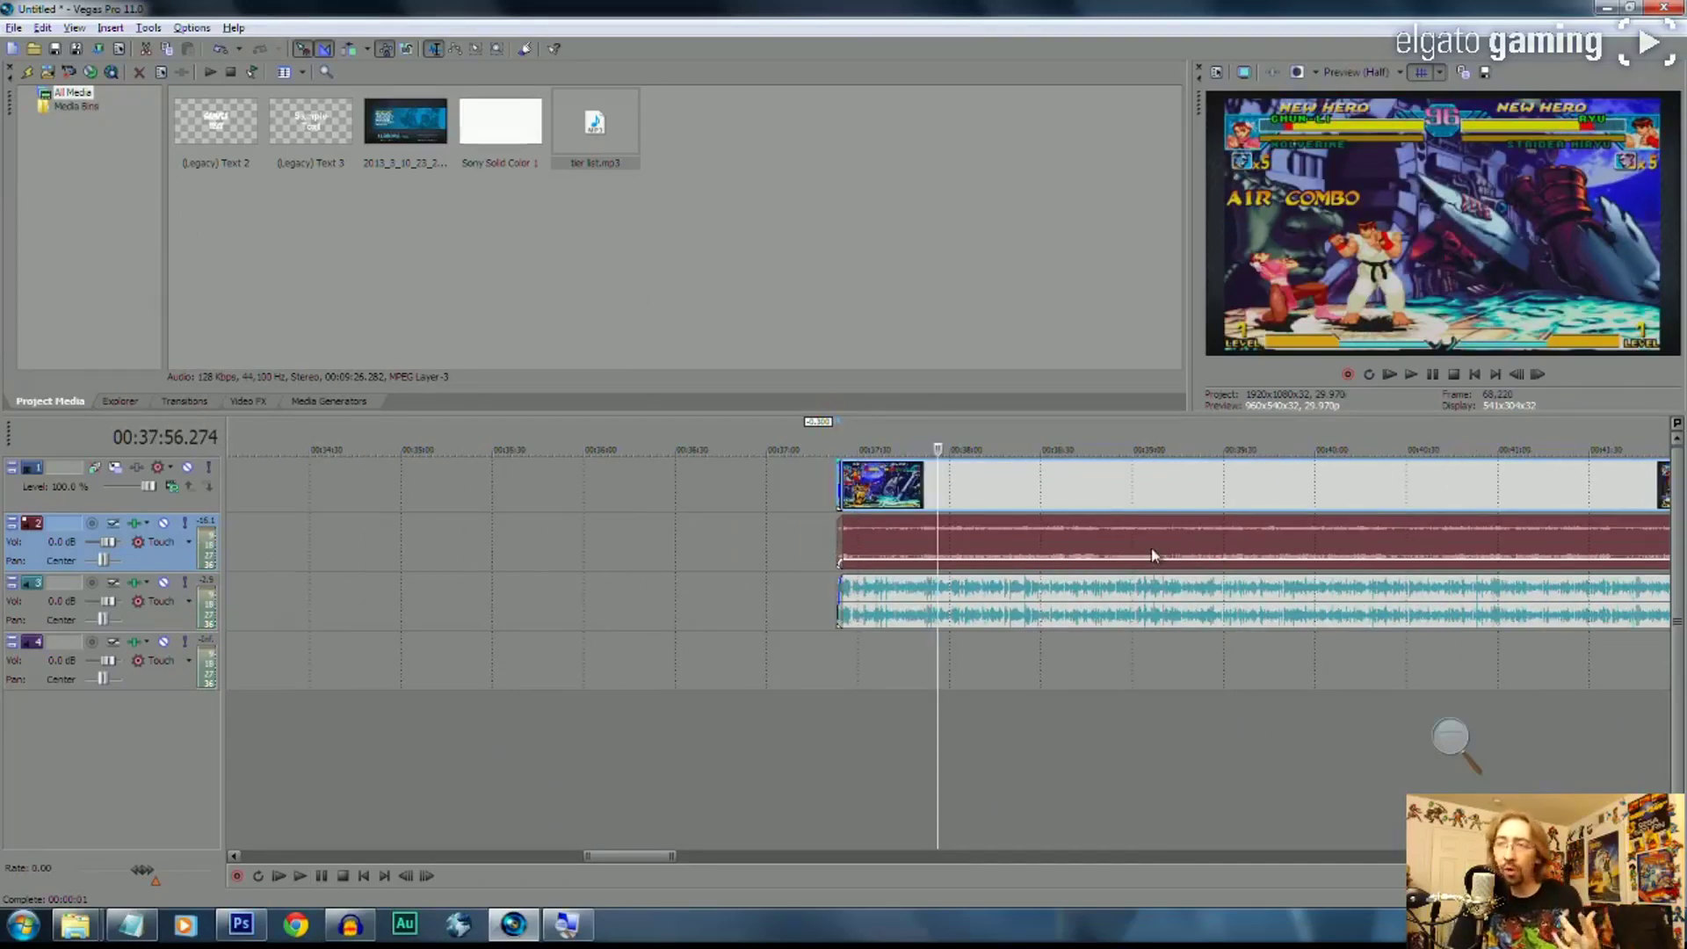
scroll(1151, 546, "down", 4)
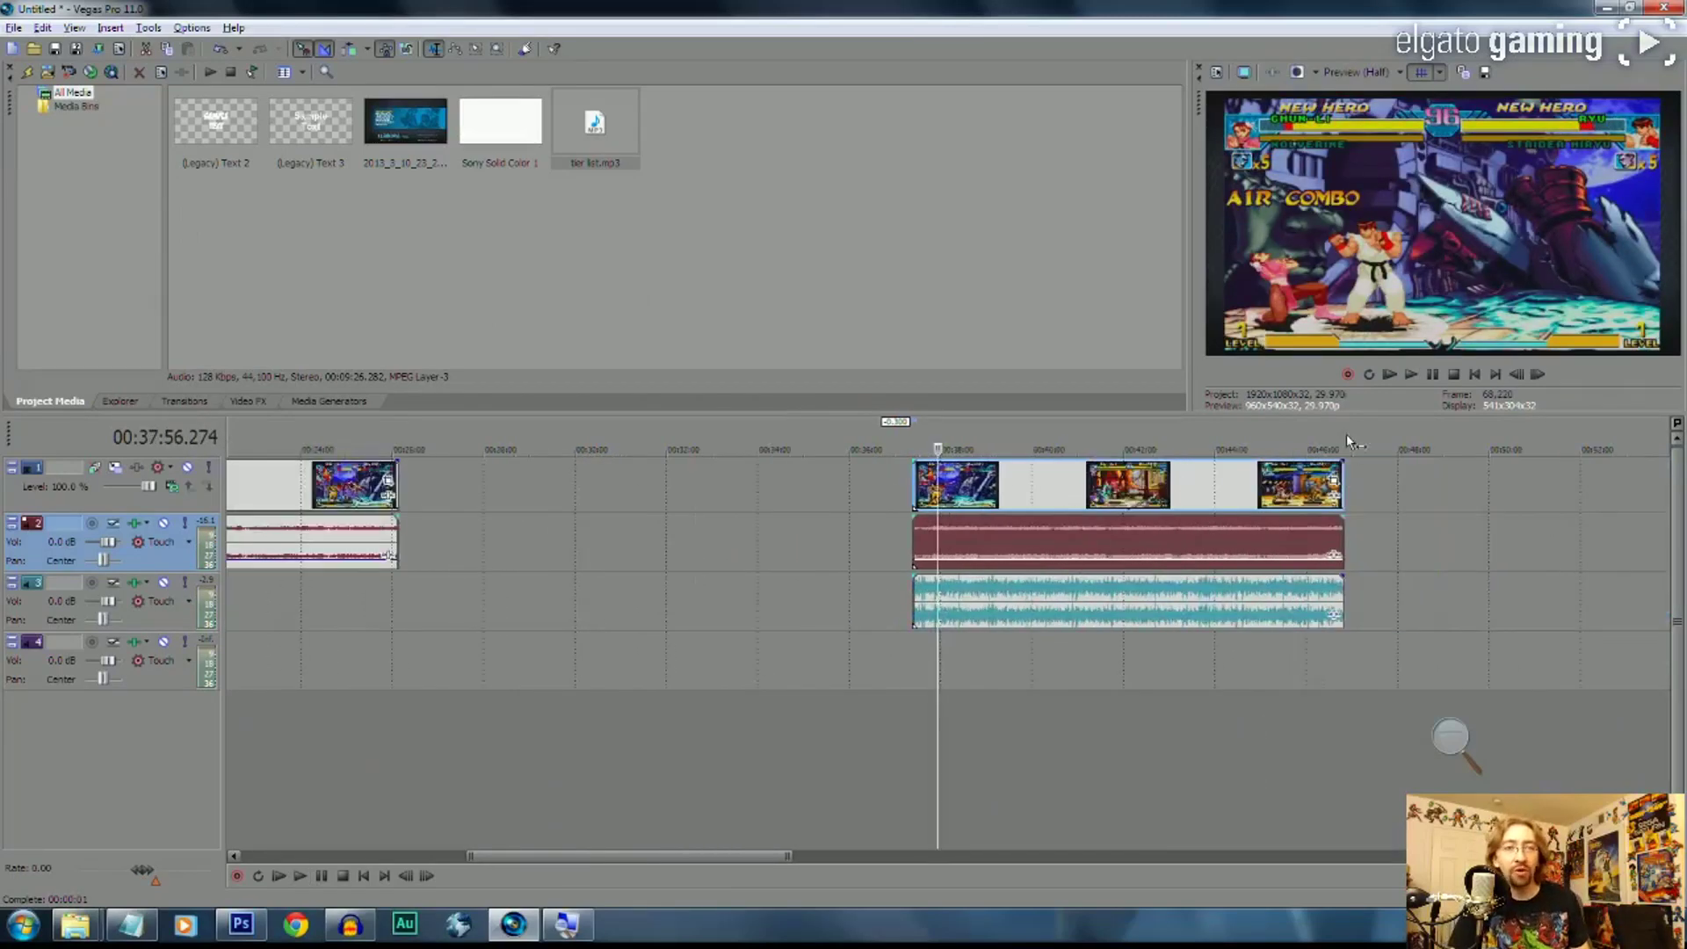
left_click(1342, 443)
scroll(1191, 615, "up", 6)
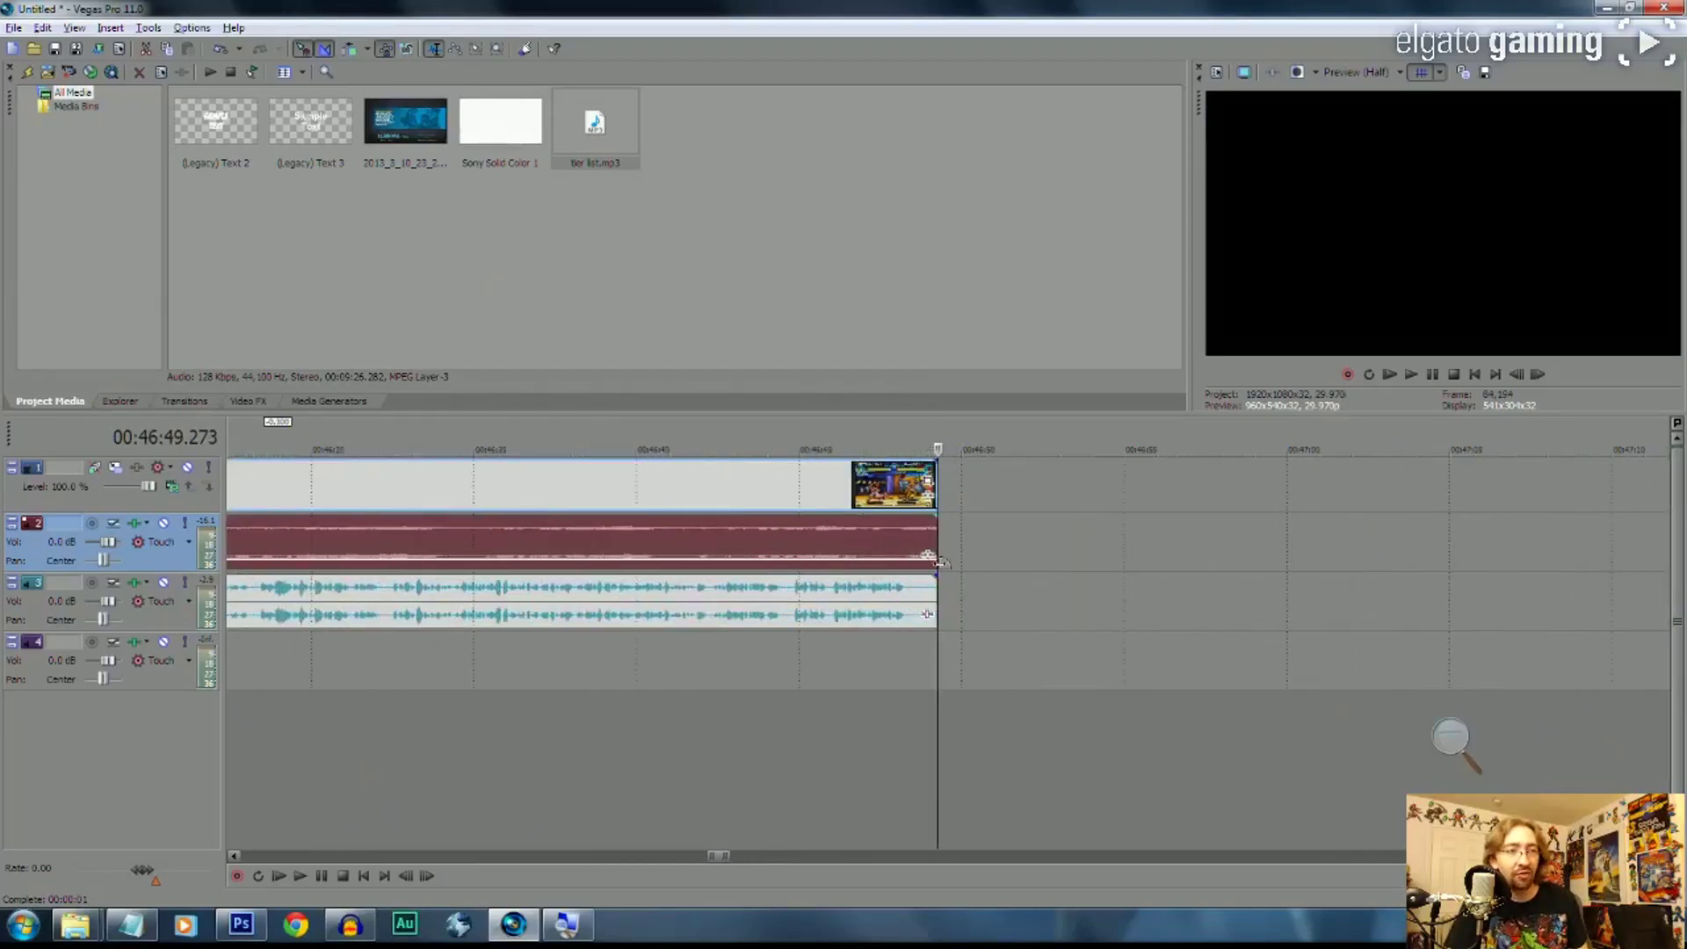
left_click_drag(933, 557, 872, 555)
left_click_drag(938, 460, 868, 464)
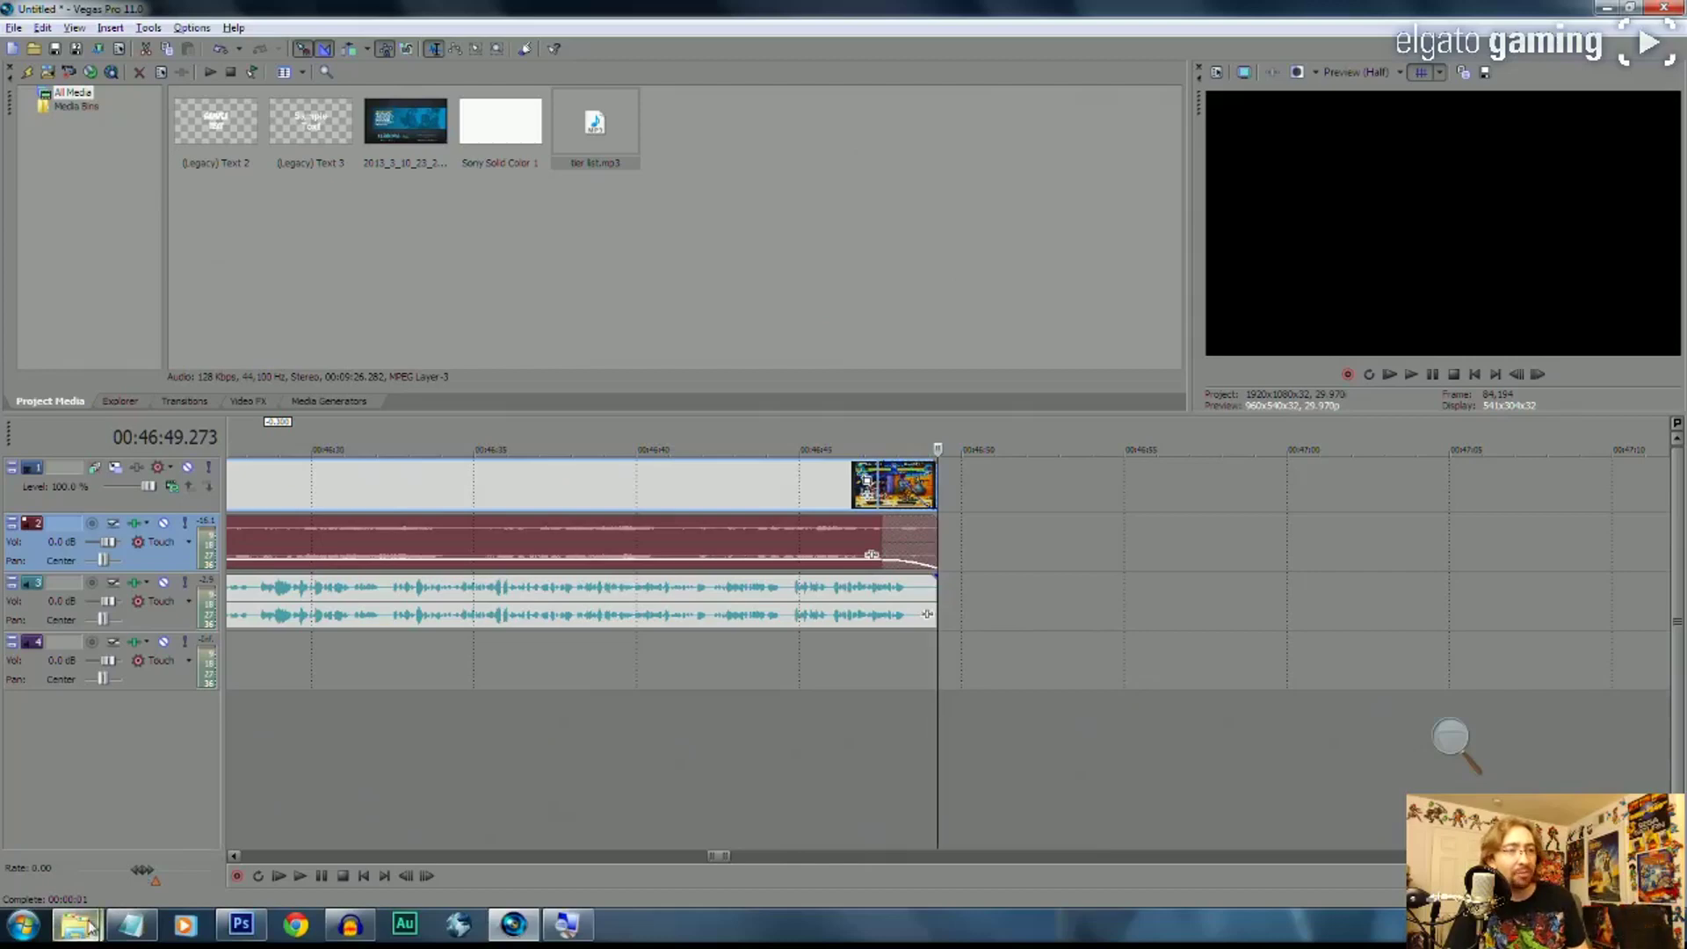
left_click(808, 614)
scroll(808, 609, "down", 3)
scroll(807, 606, "down", 6)
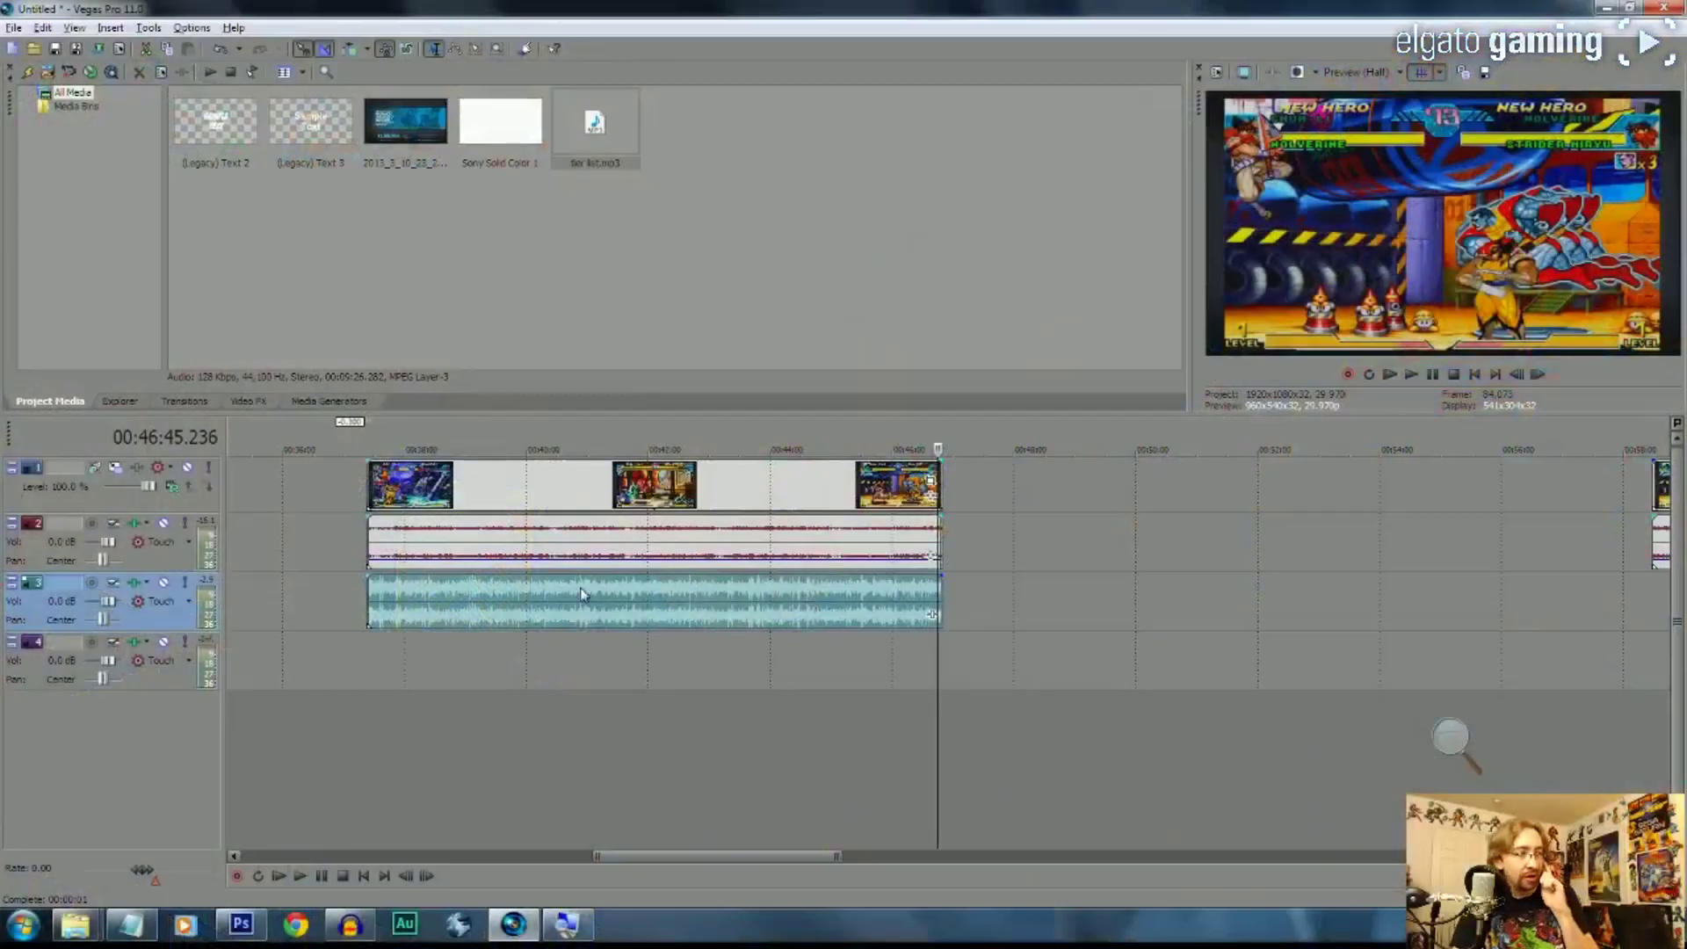
Insert an empty video track, move it below the audio tracks, and set track 3 gain to -5.3 dB
left_click(345, 657)
left_click(369, 666)
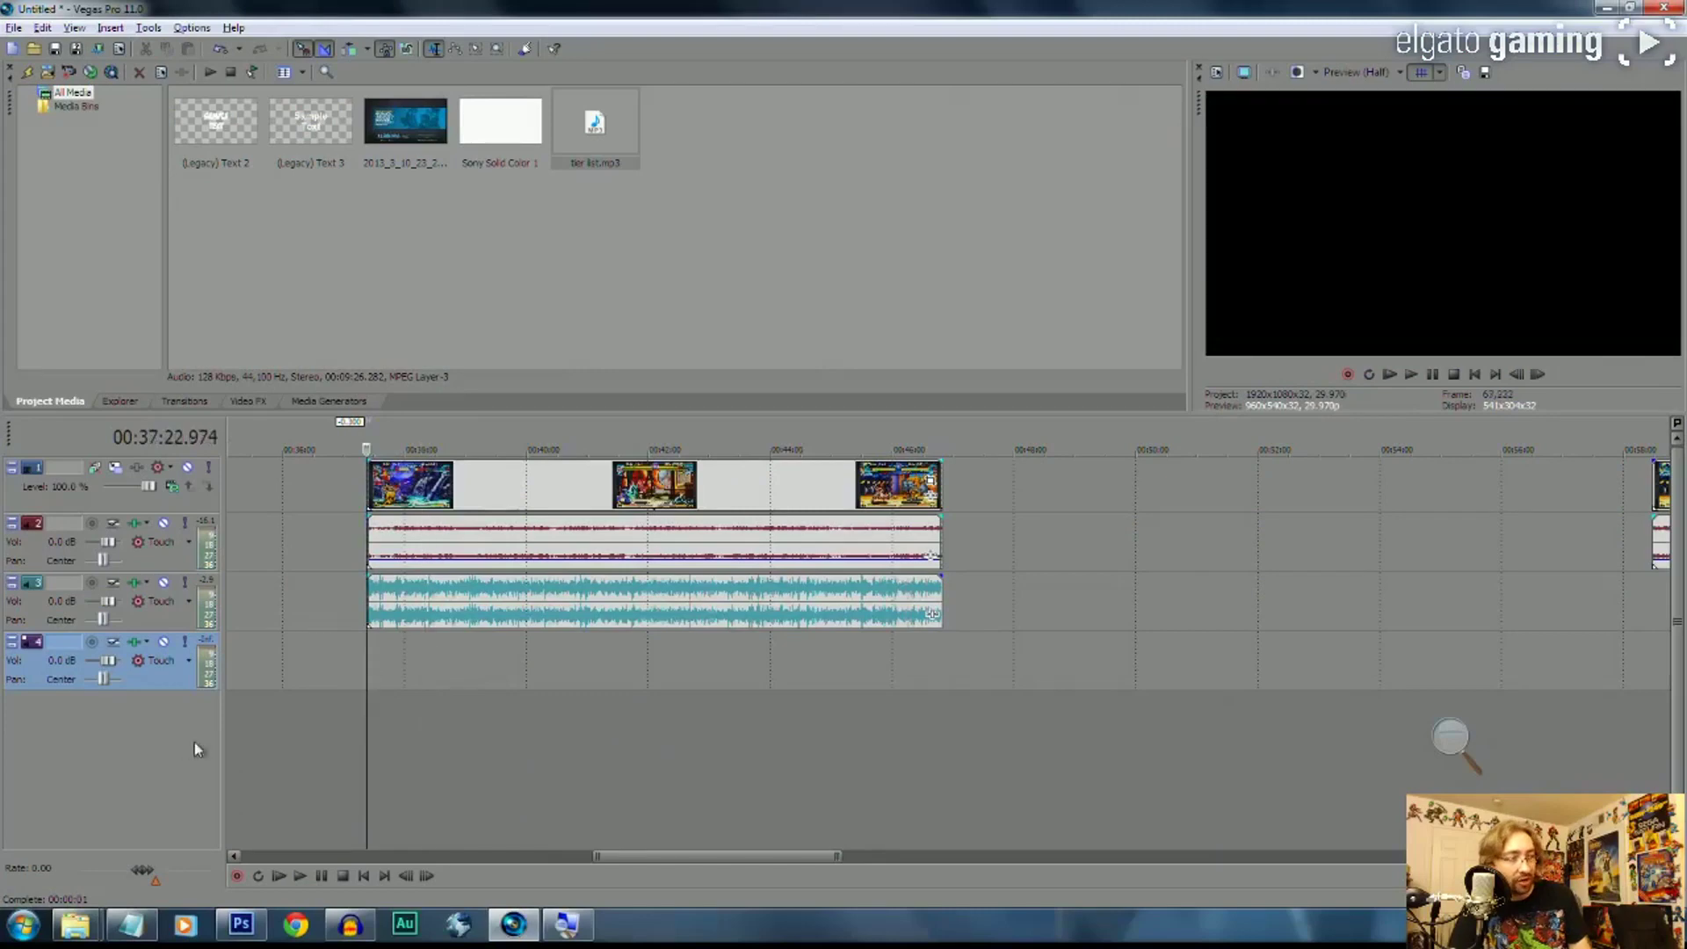
right_click(142, 719)
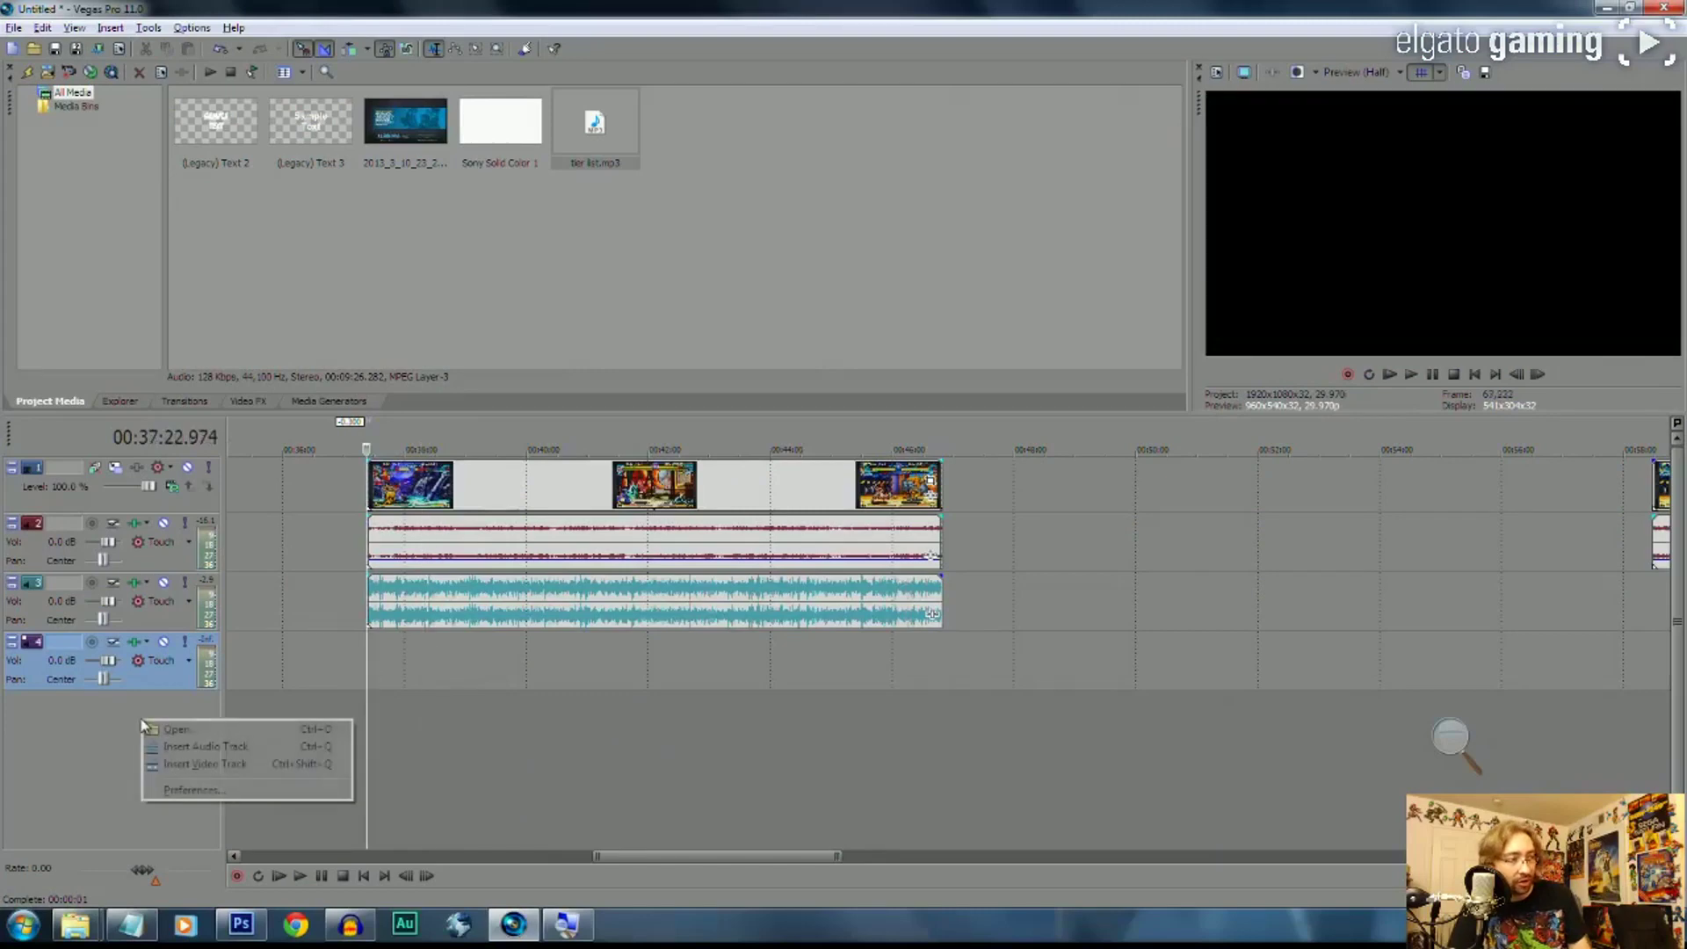
left_click(202, 764)
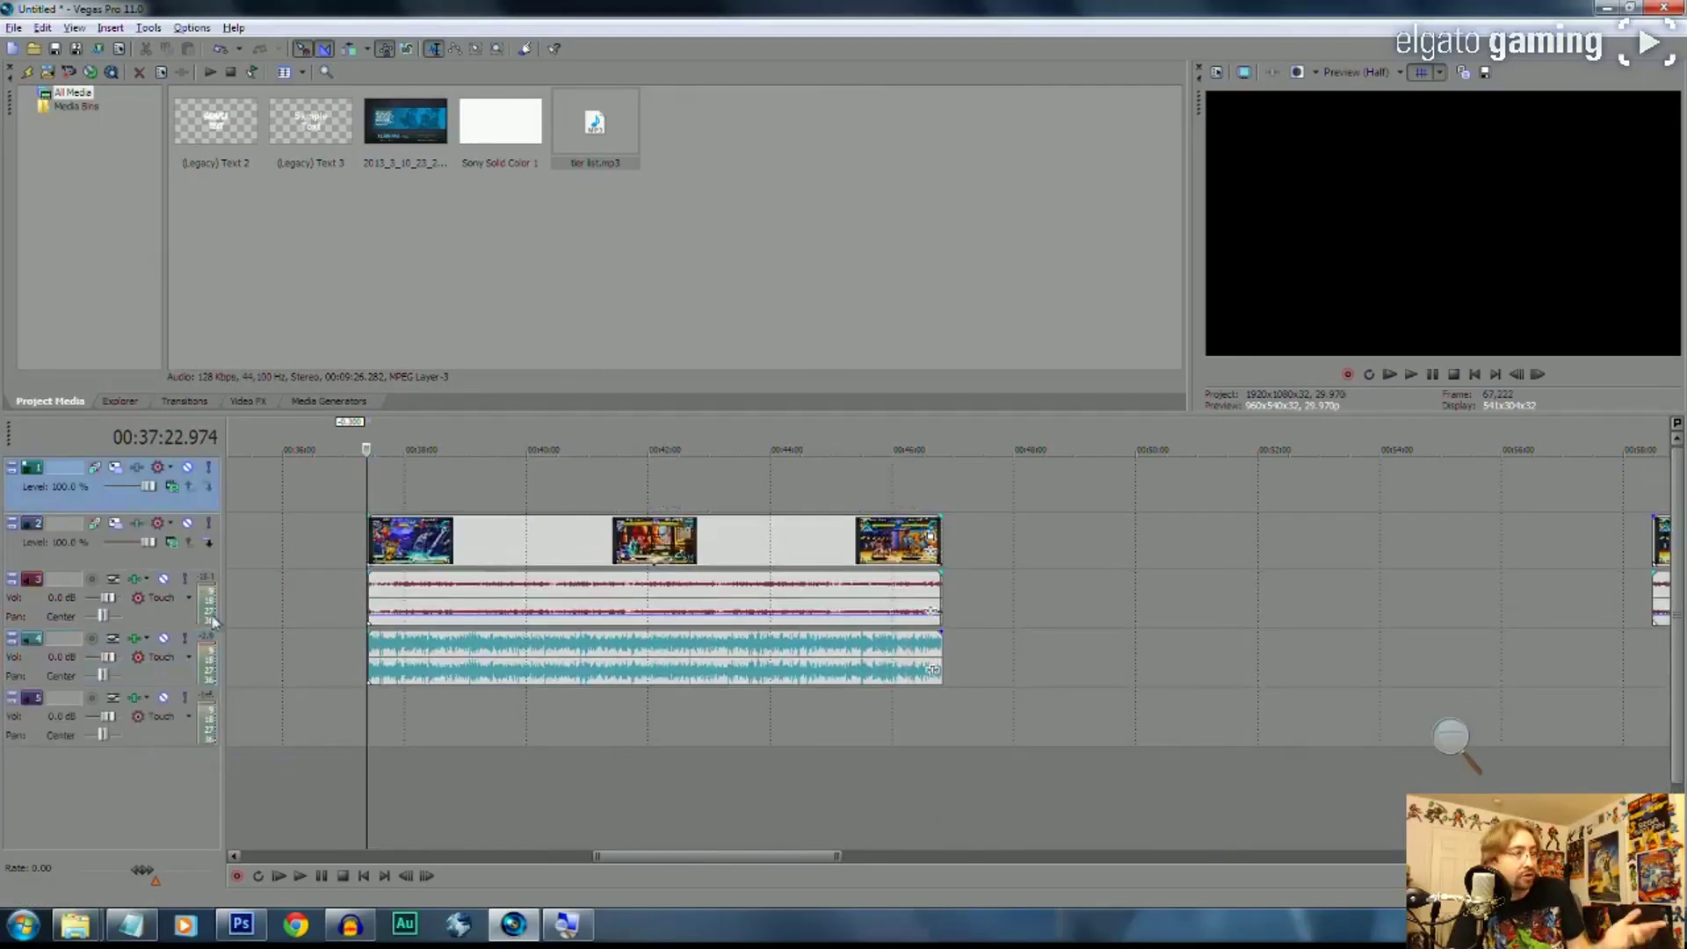
left_click_drag(156, 492, 195, 687)
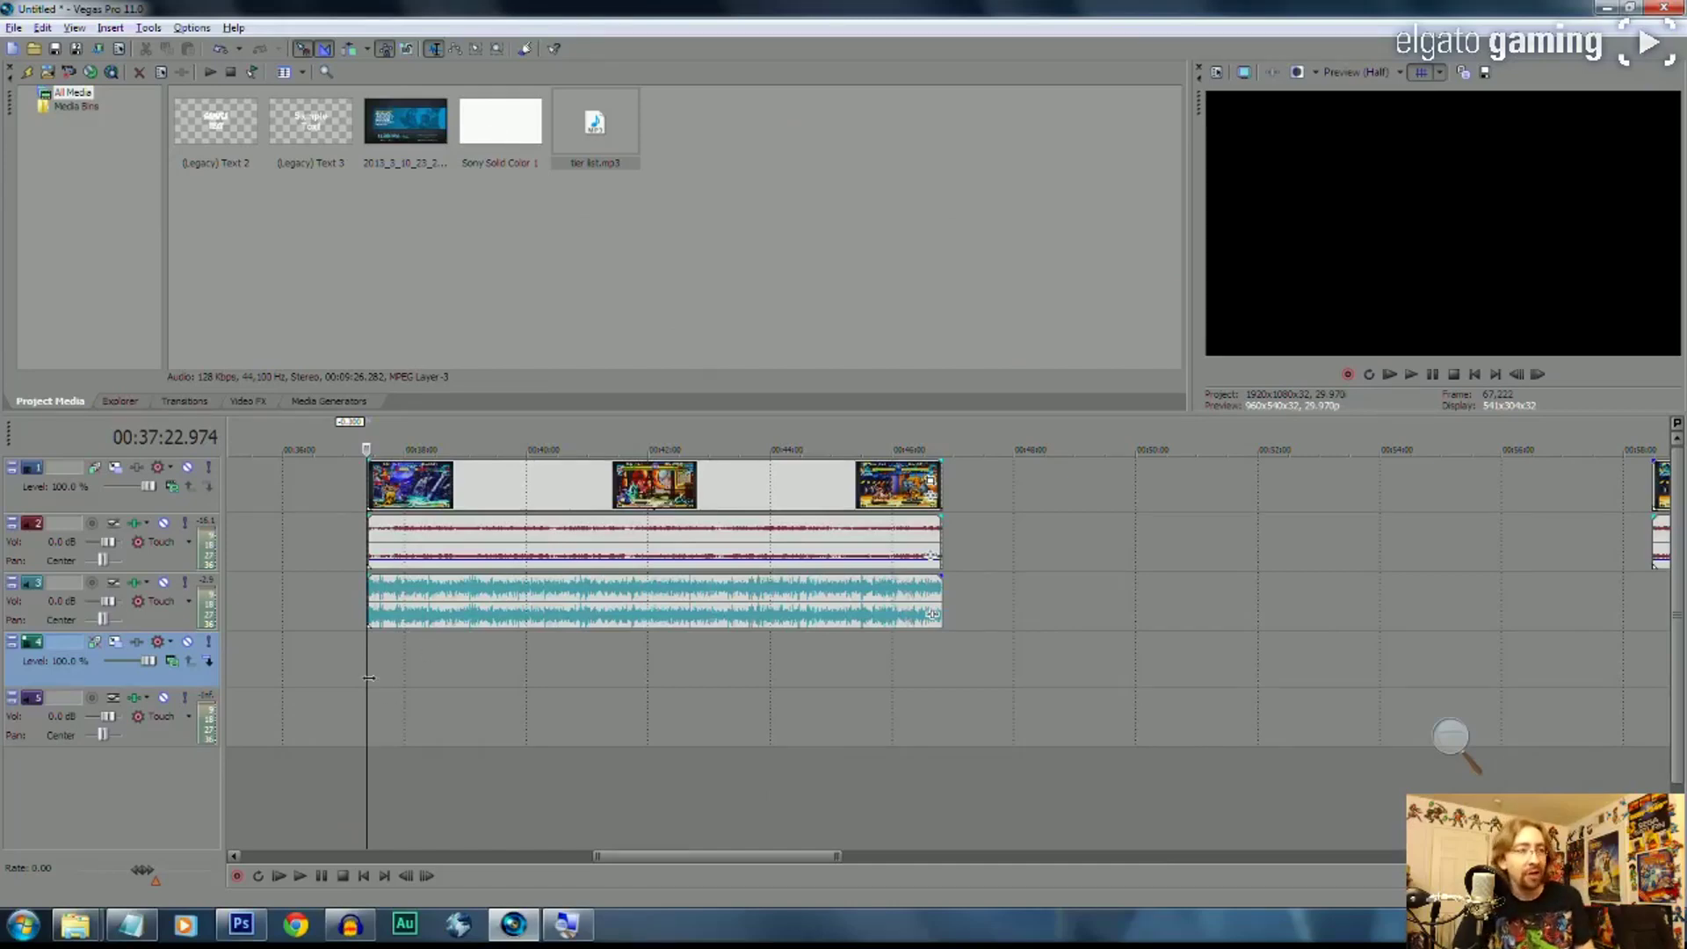
mouse_move(683, 585)
left_mouse_down()
mouse_move(680, 697)
mouse_move(682, 583)
left_mouse_up()
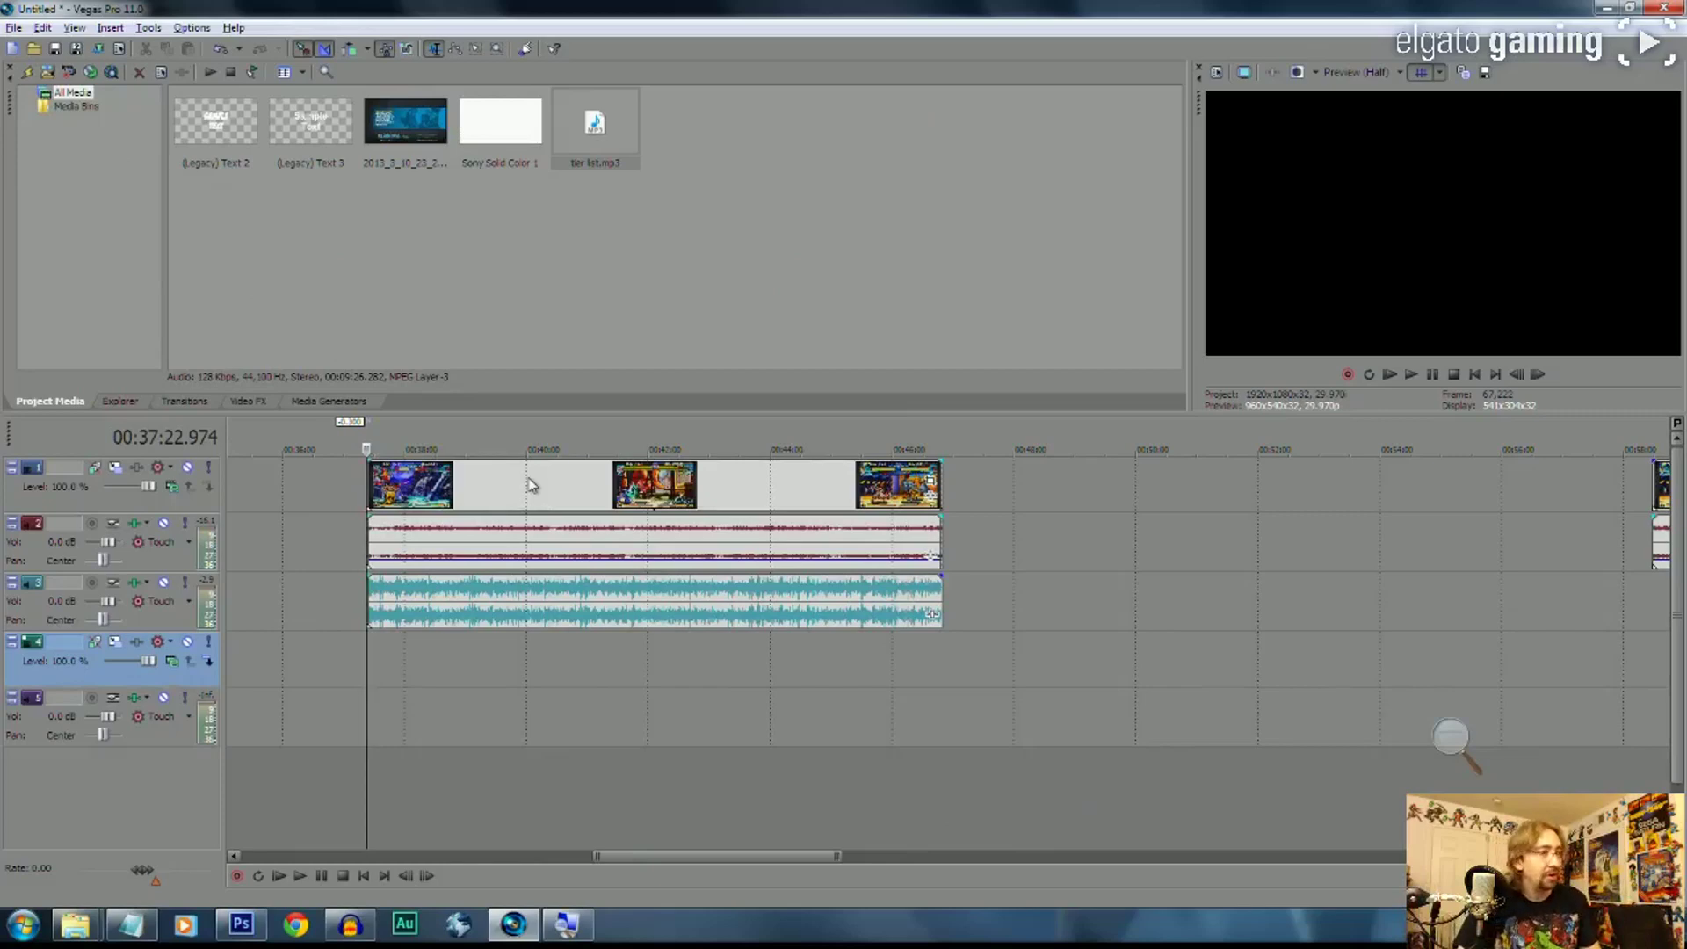
Place the edit cursor at the clip group's start, 00:37:22.974
left_click(413, 435)
left_click(369, 430)
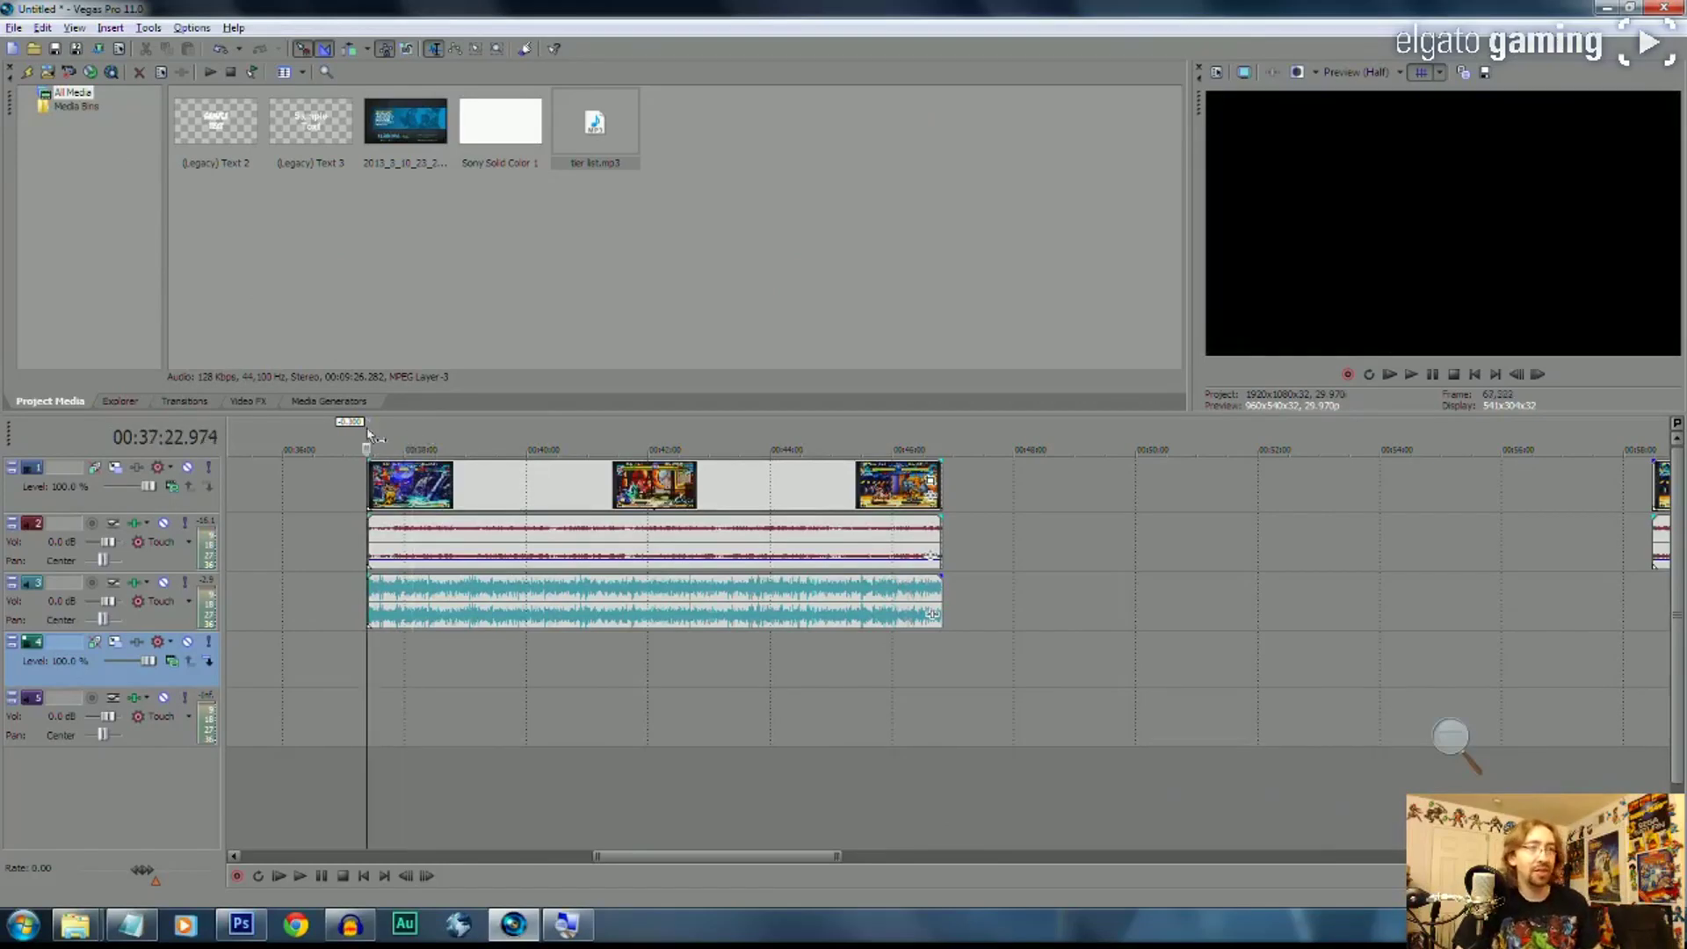
scroll(463, 561, "up", 3)
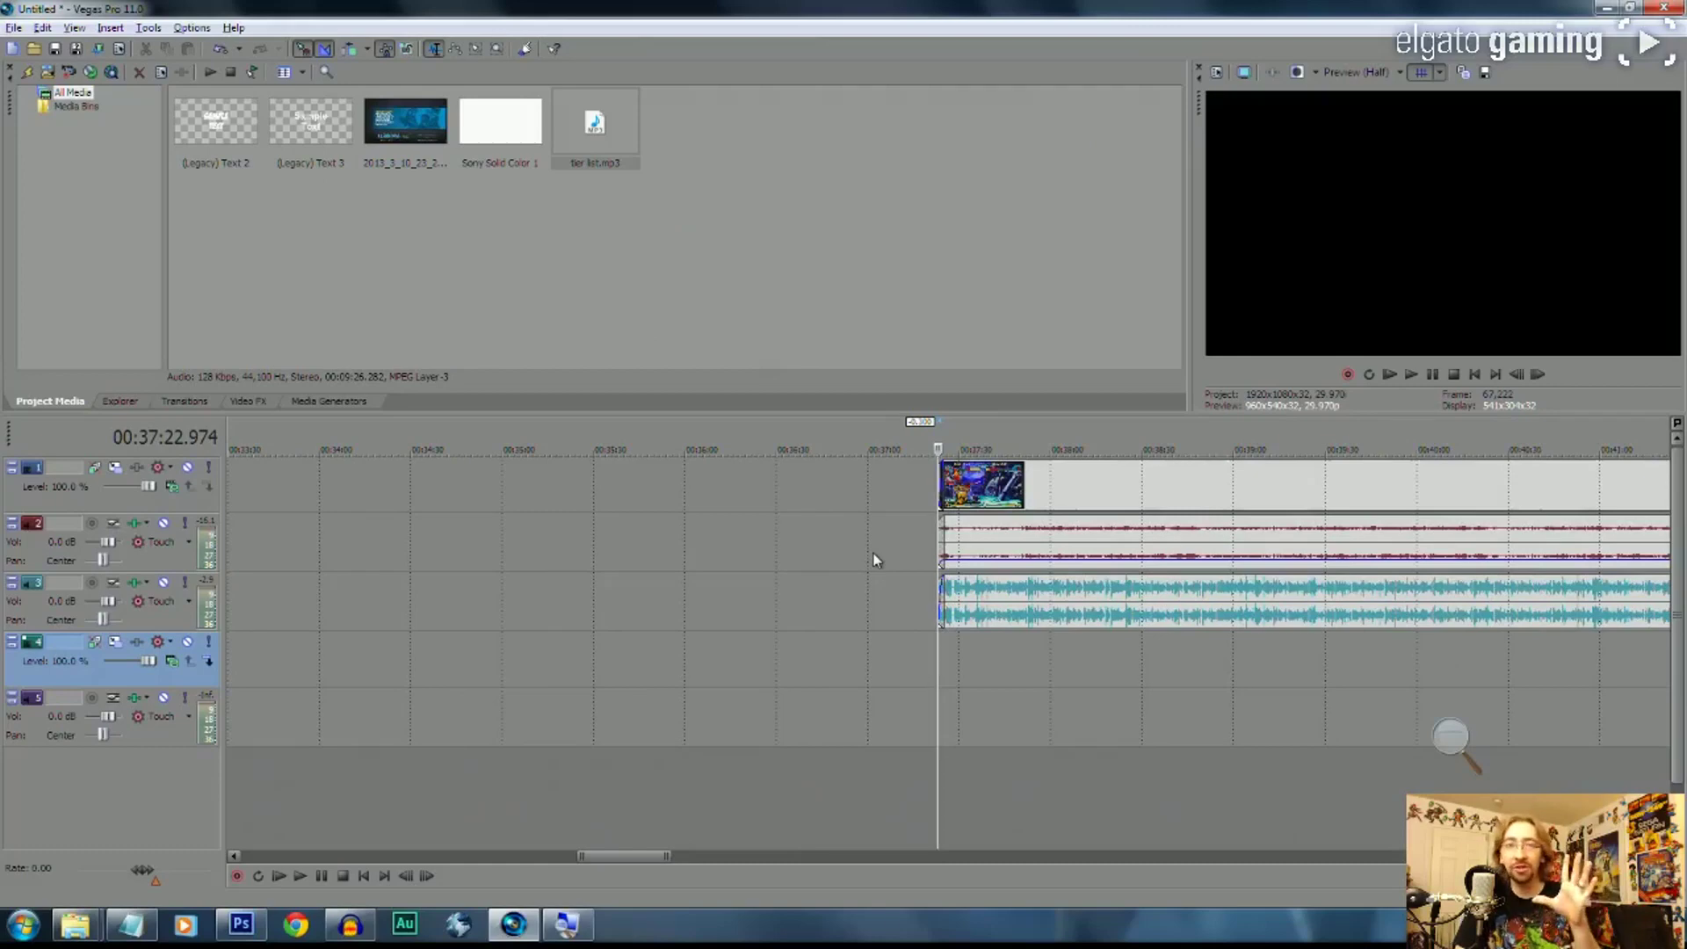
scroll(875, 559, "down", 5)
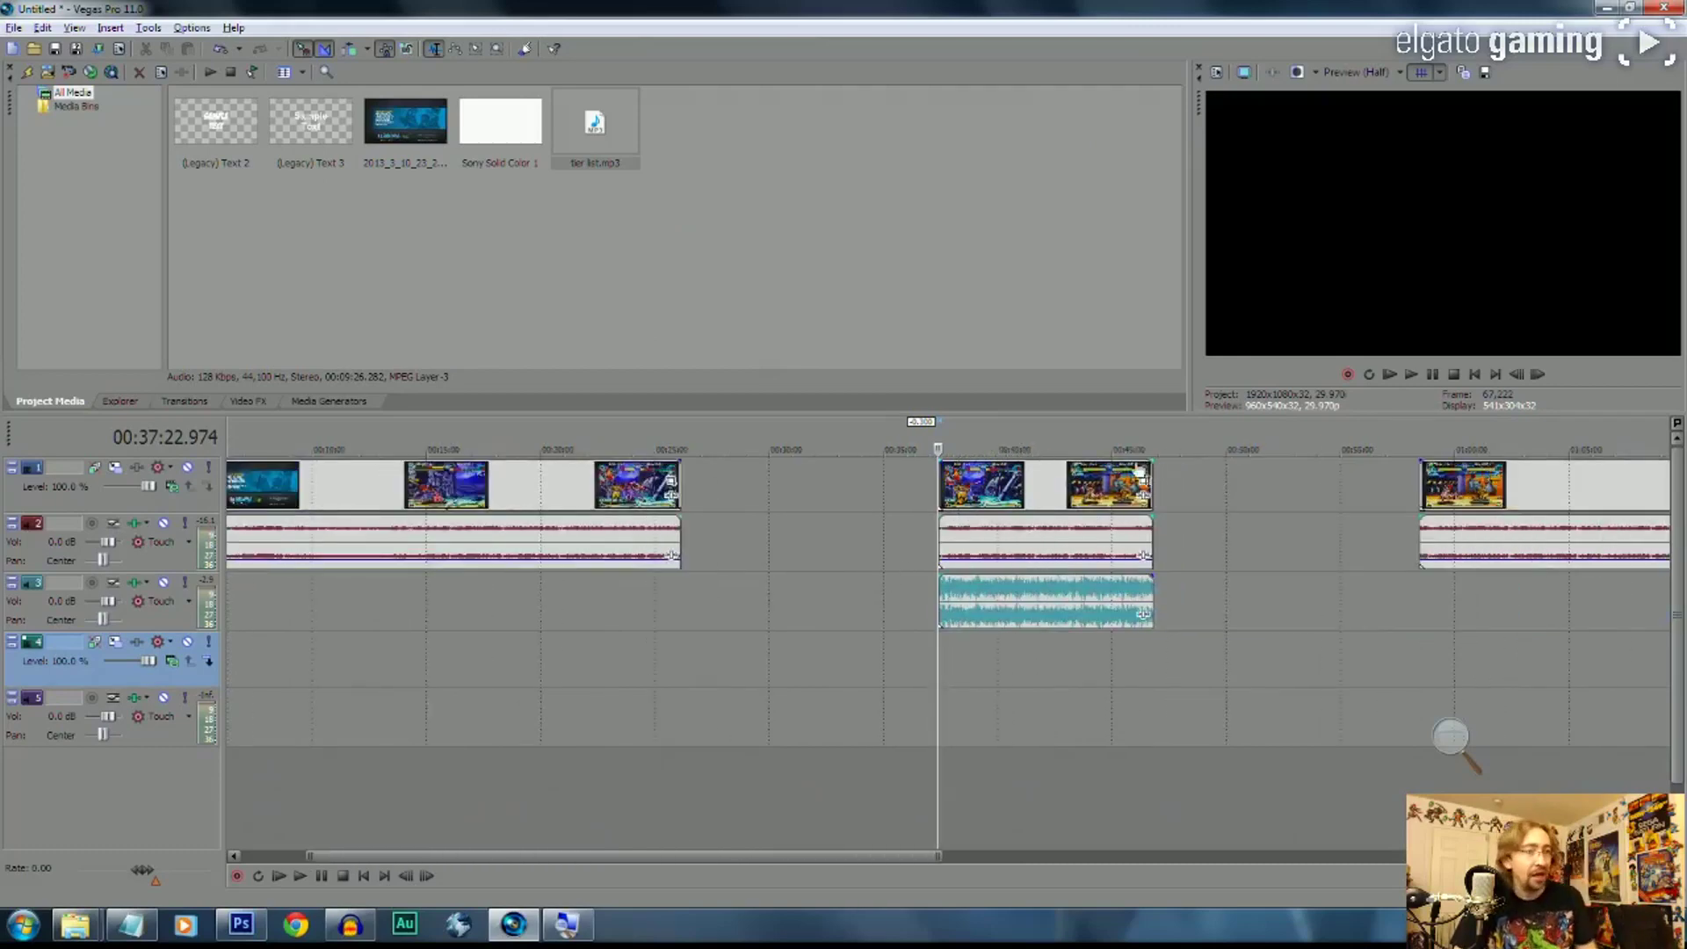
left_click(932, 446)
scroll(1019, 486, "up", 4)
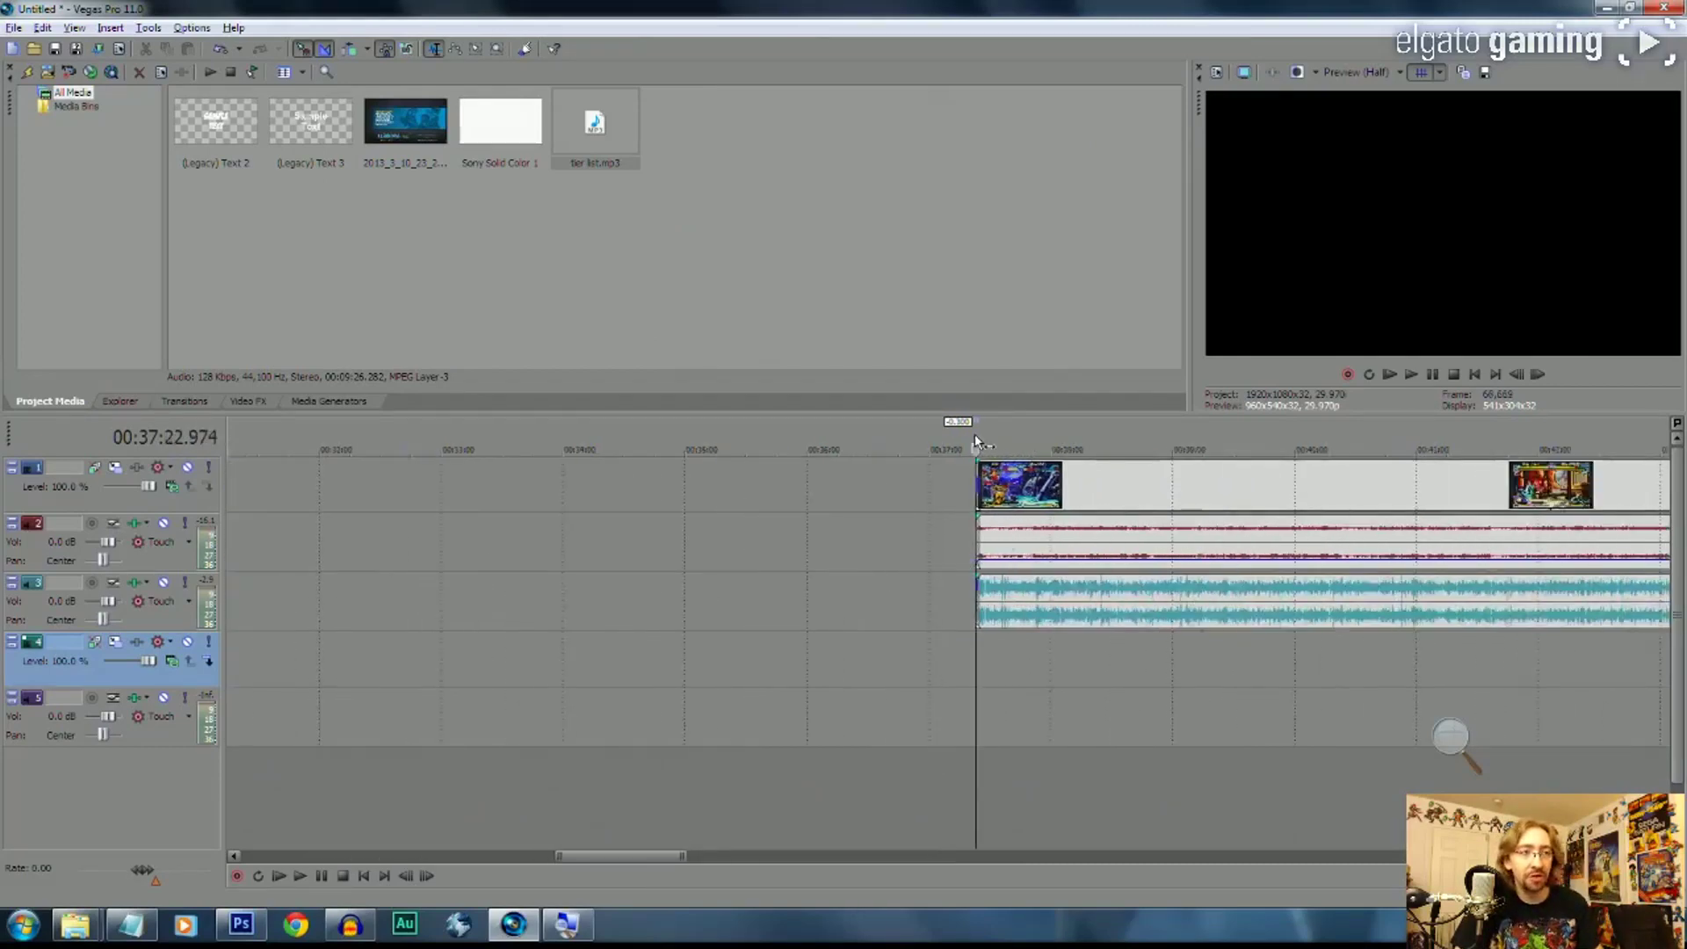
left_click(973, 434)
scroll(975, 440, "up", 8)
scroll(998, 544, "down", 4)
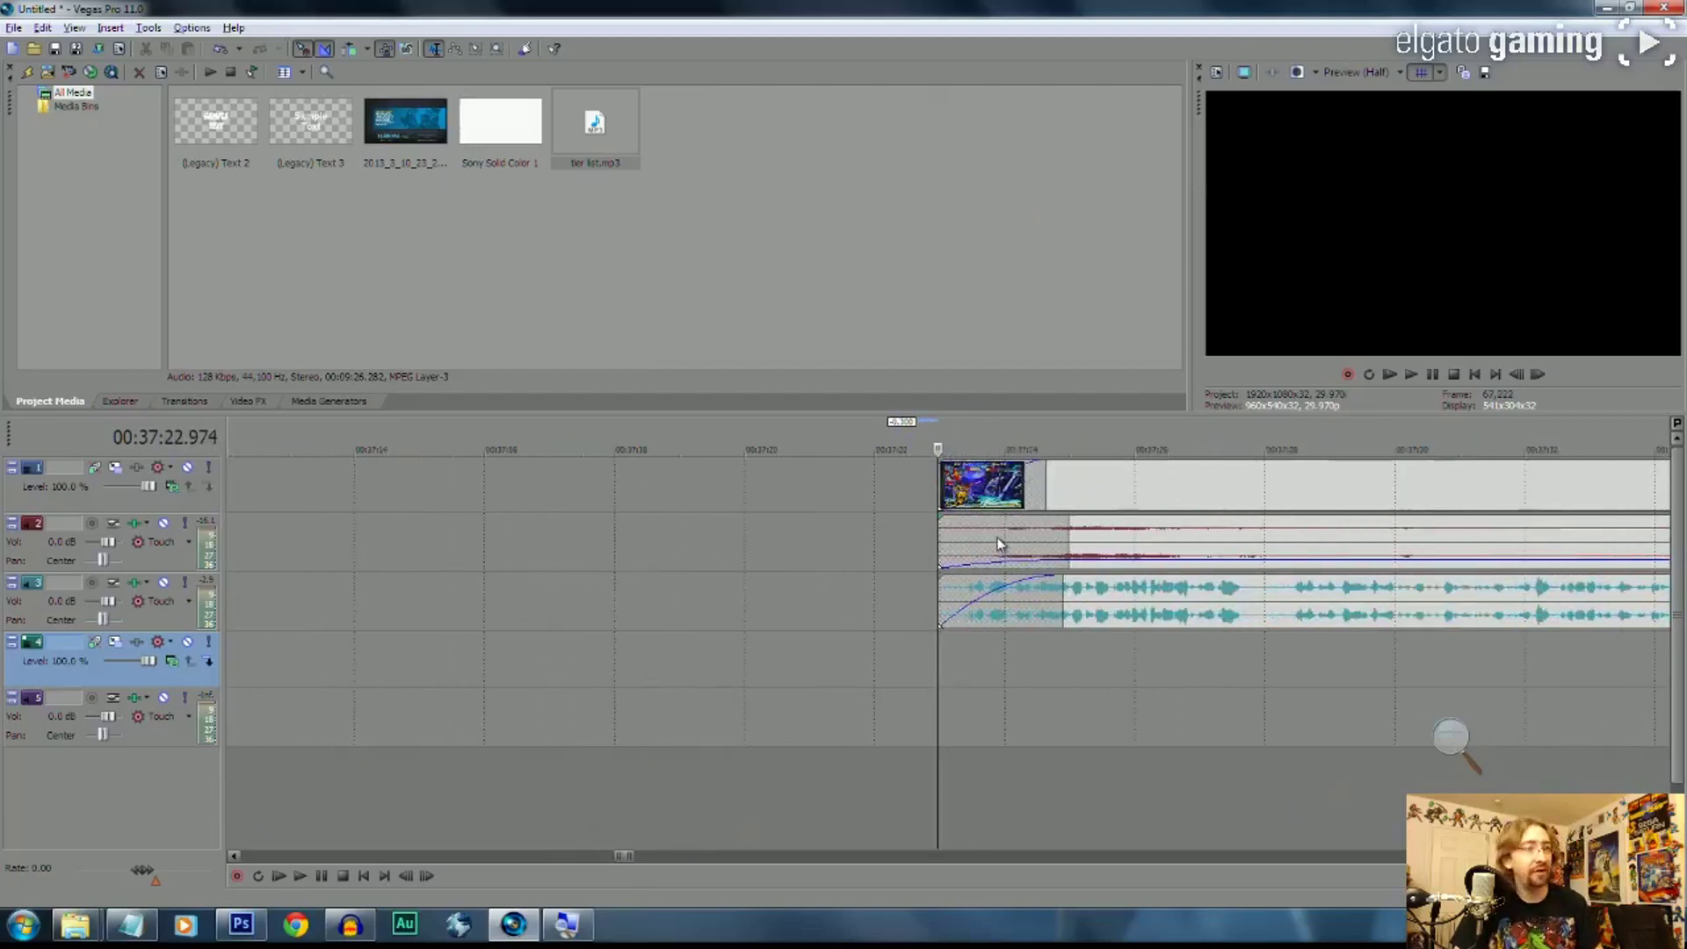
Mark the loop region from the clip start 00:37:22.974 to the end at 00:46:49.273
left_click(1371, 437, "shift")
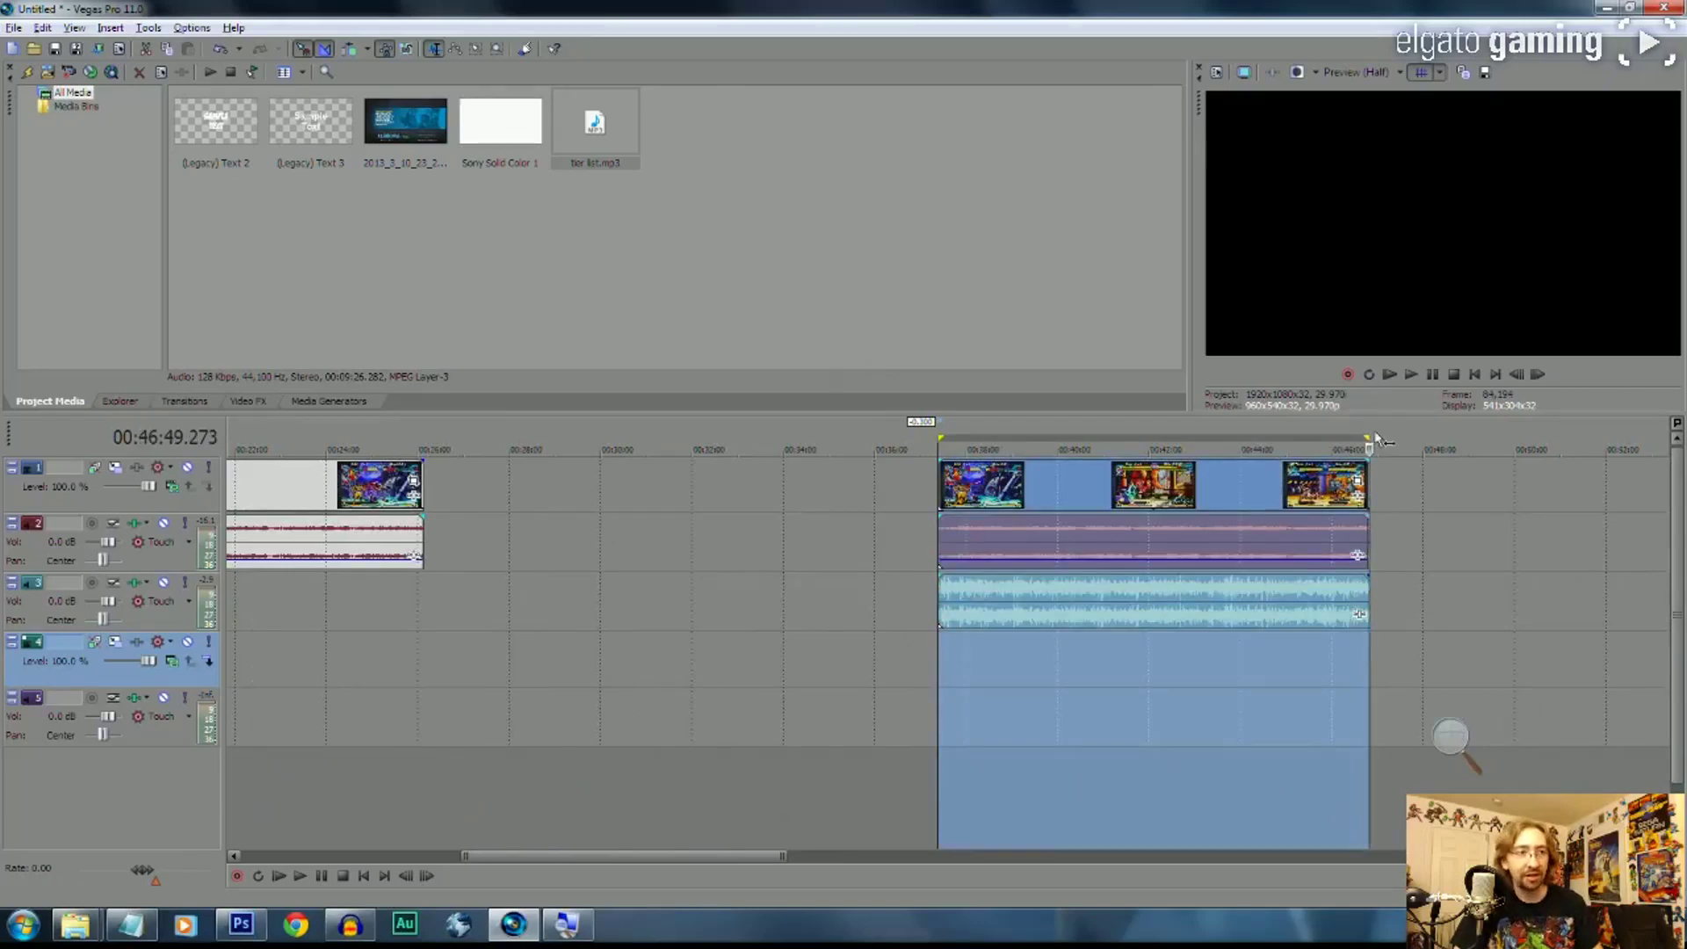
left_click(870, 434)
left_click(938, 430)
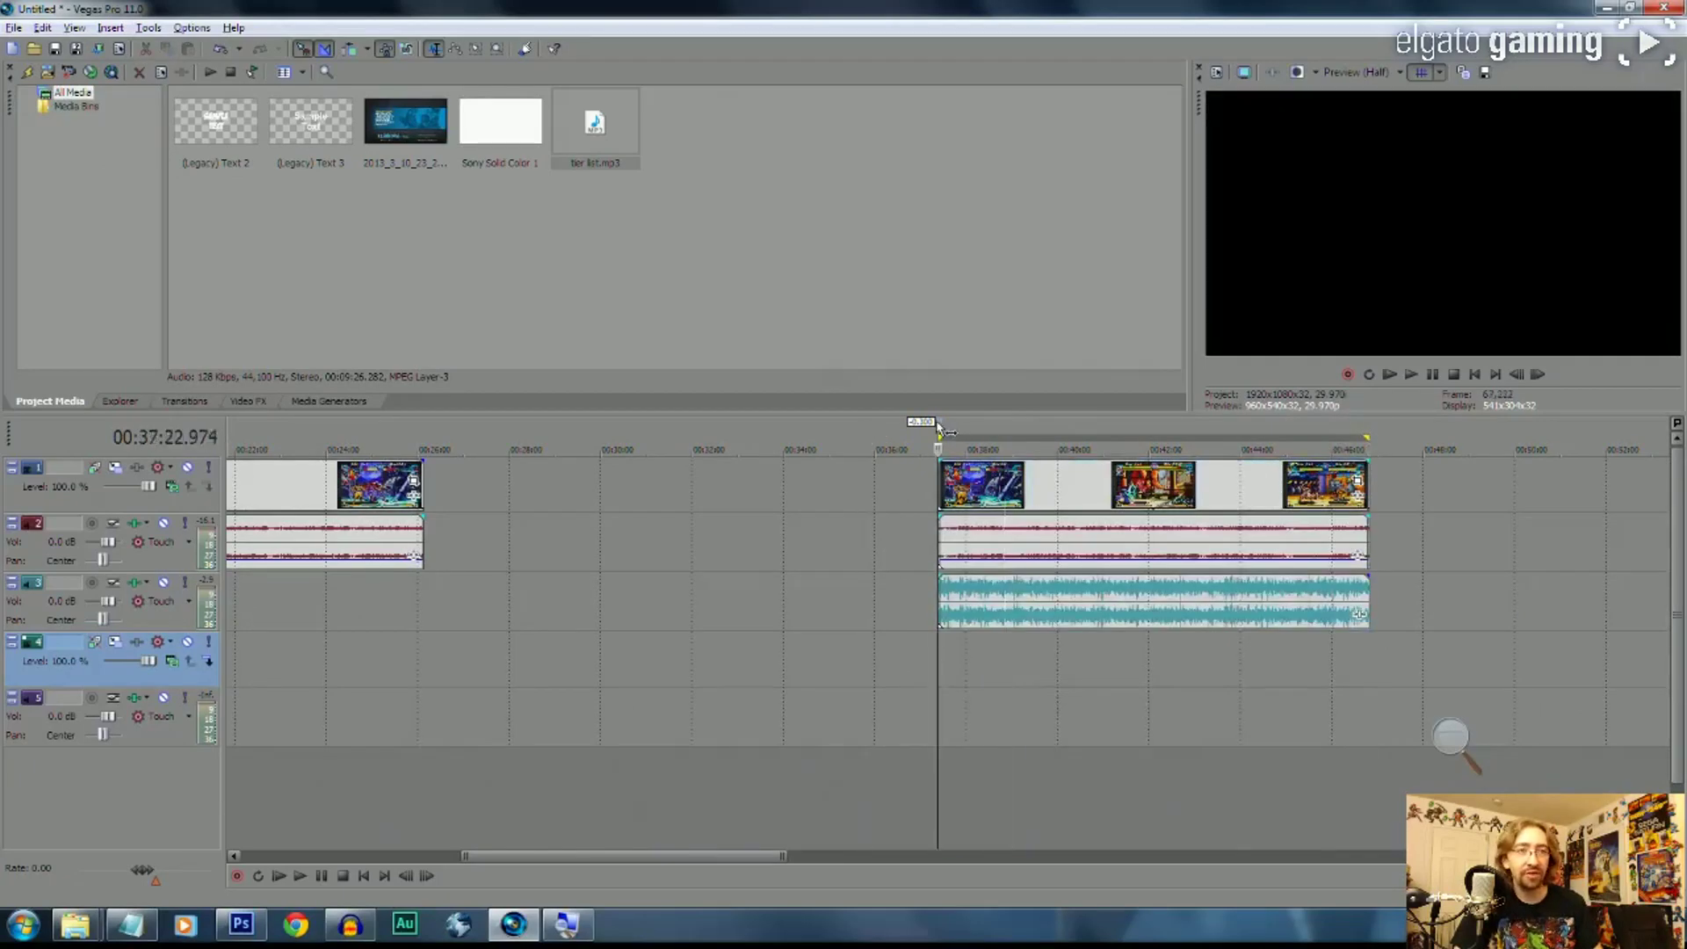
left_click(1367, 437, "shift")
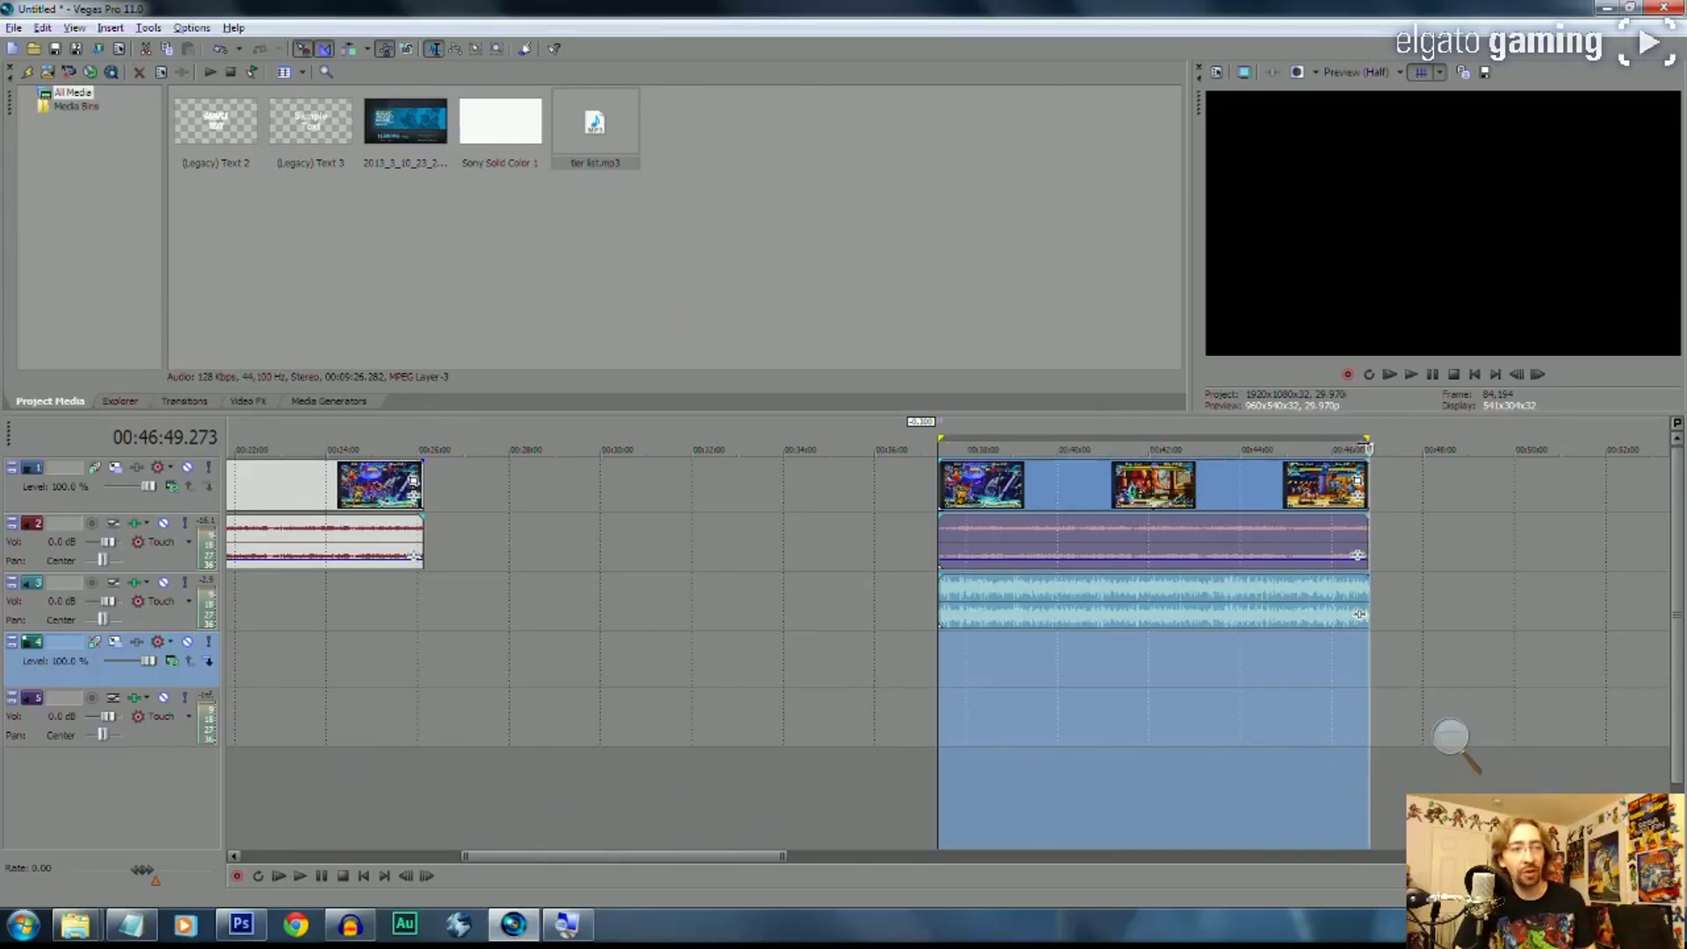
Check the loop region by moving the edit cursor between the clips' start and end
left_click(938, 424)
scroll(918, 435, "up", 5)
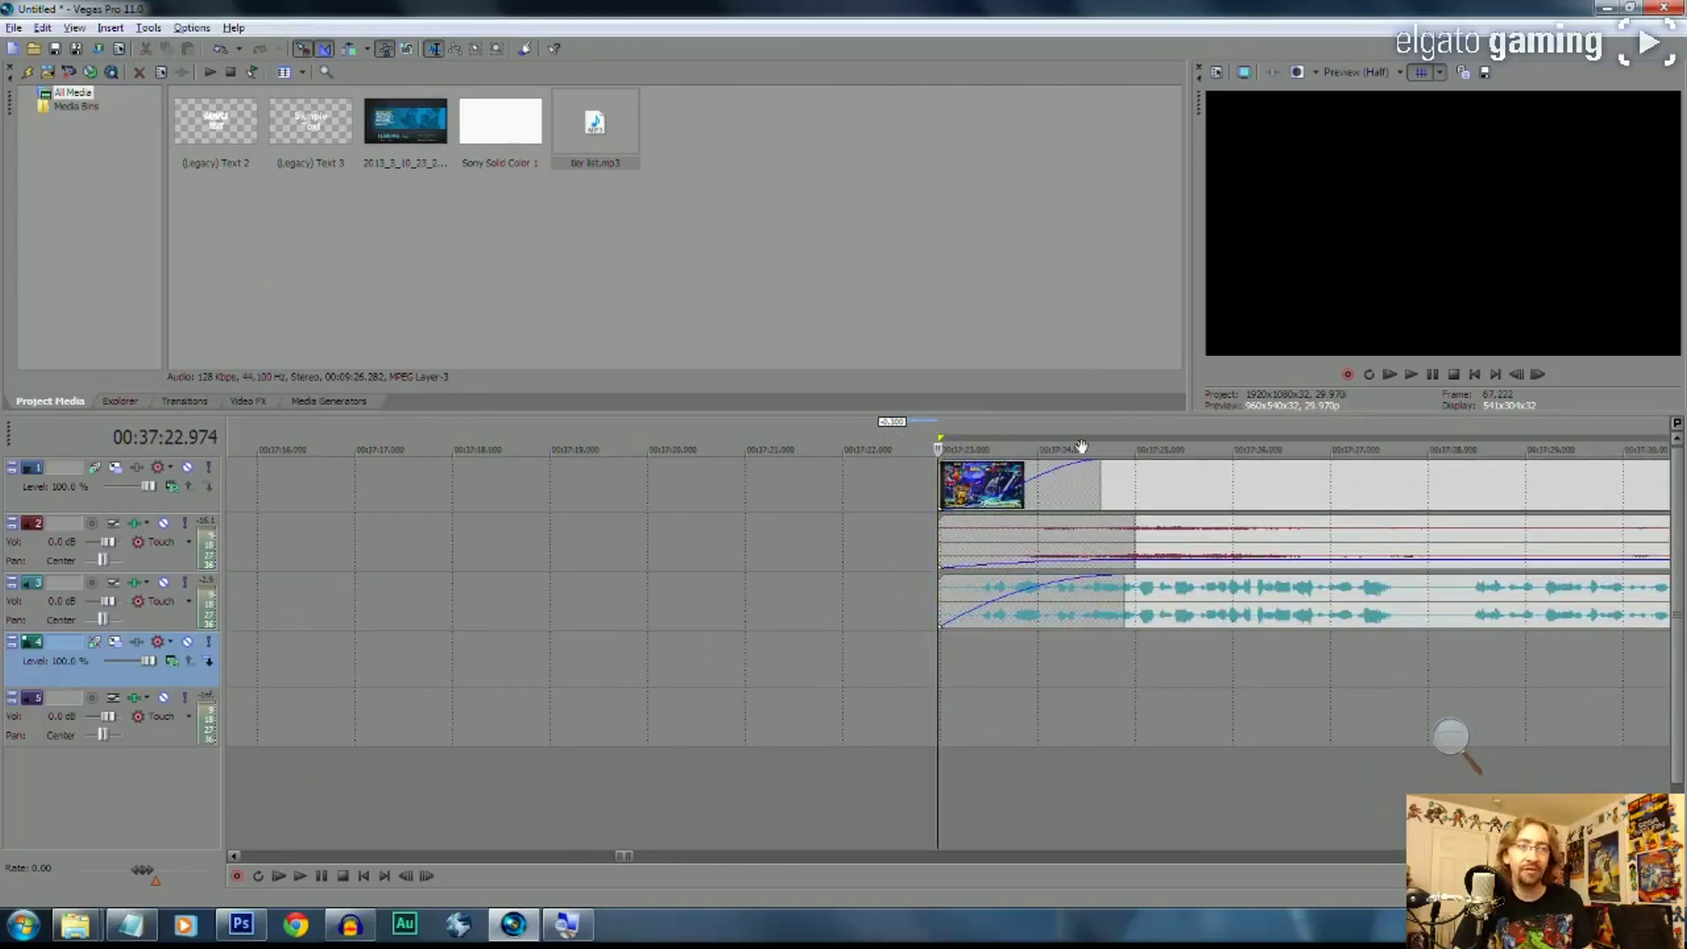
scroll(1181, 485, "down", 5)
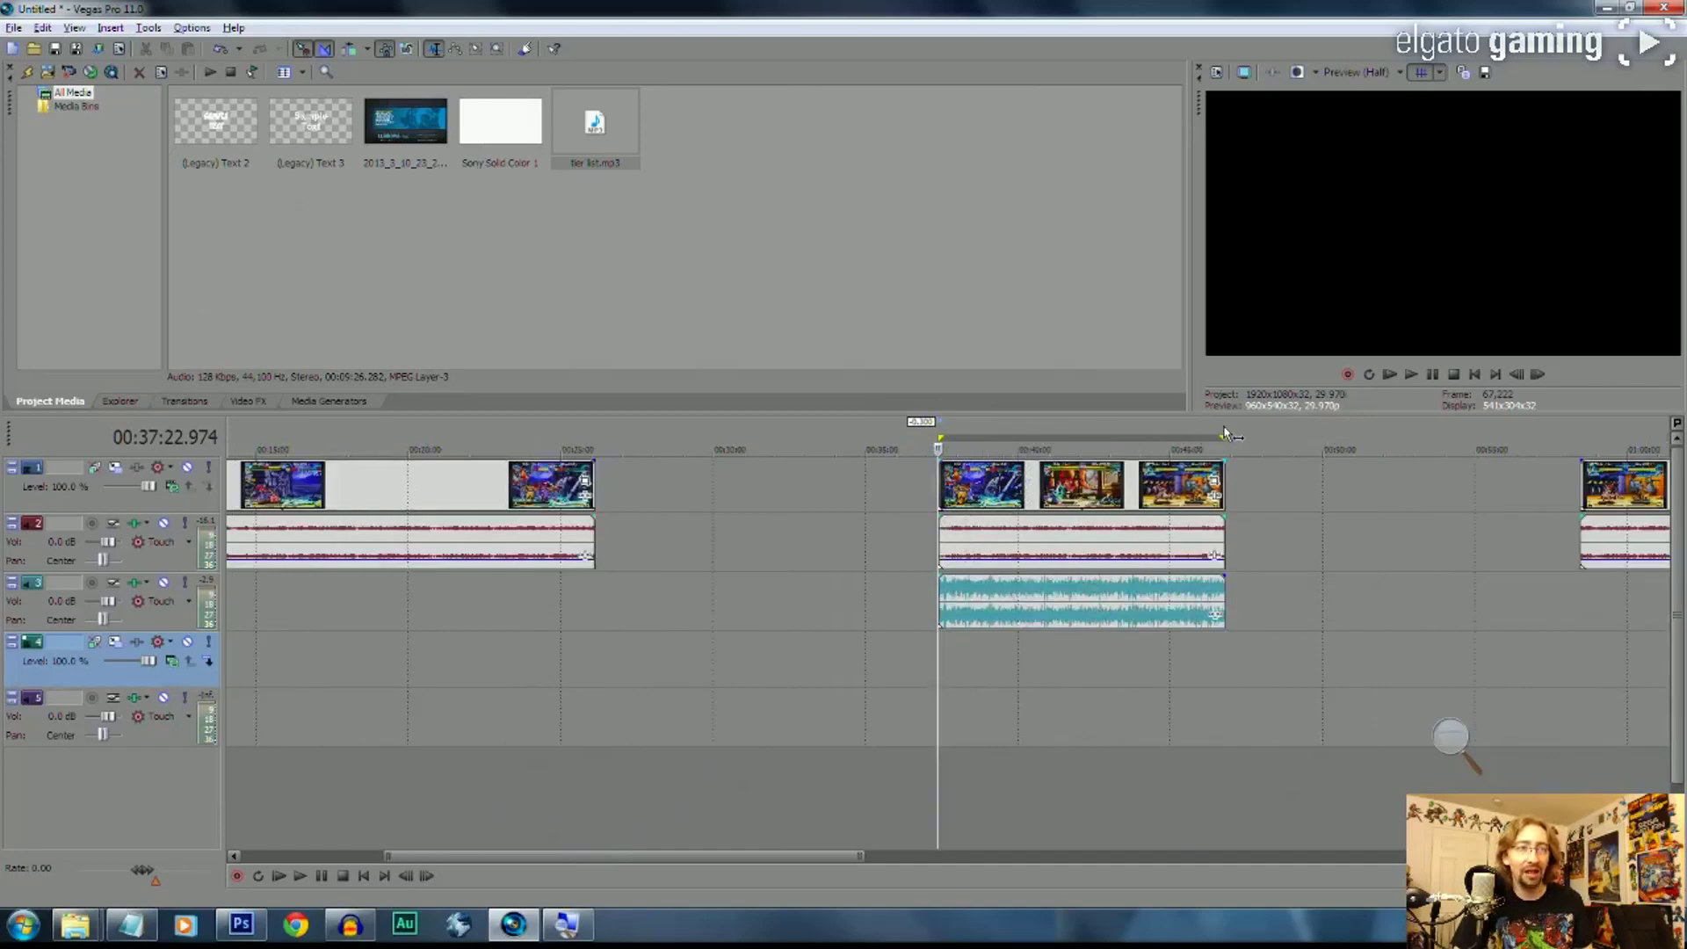
left_click(1209, 478)
scroll(1209, 478, "up", 10)
scroll(918, 541, "down", 4)
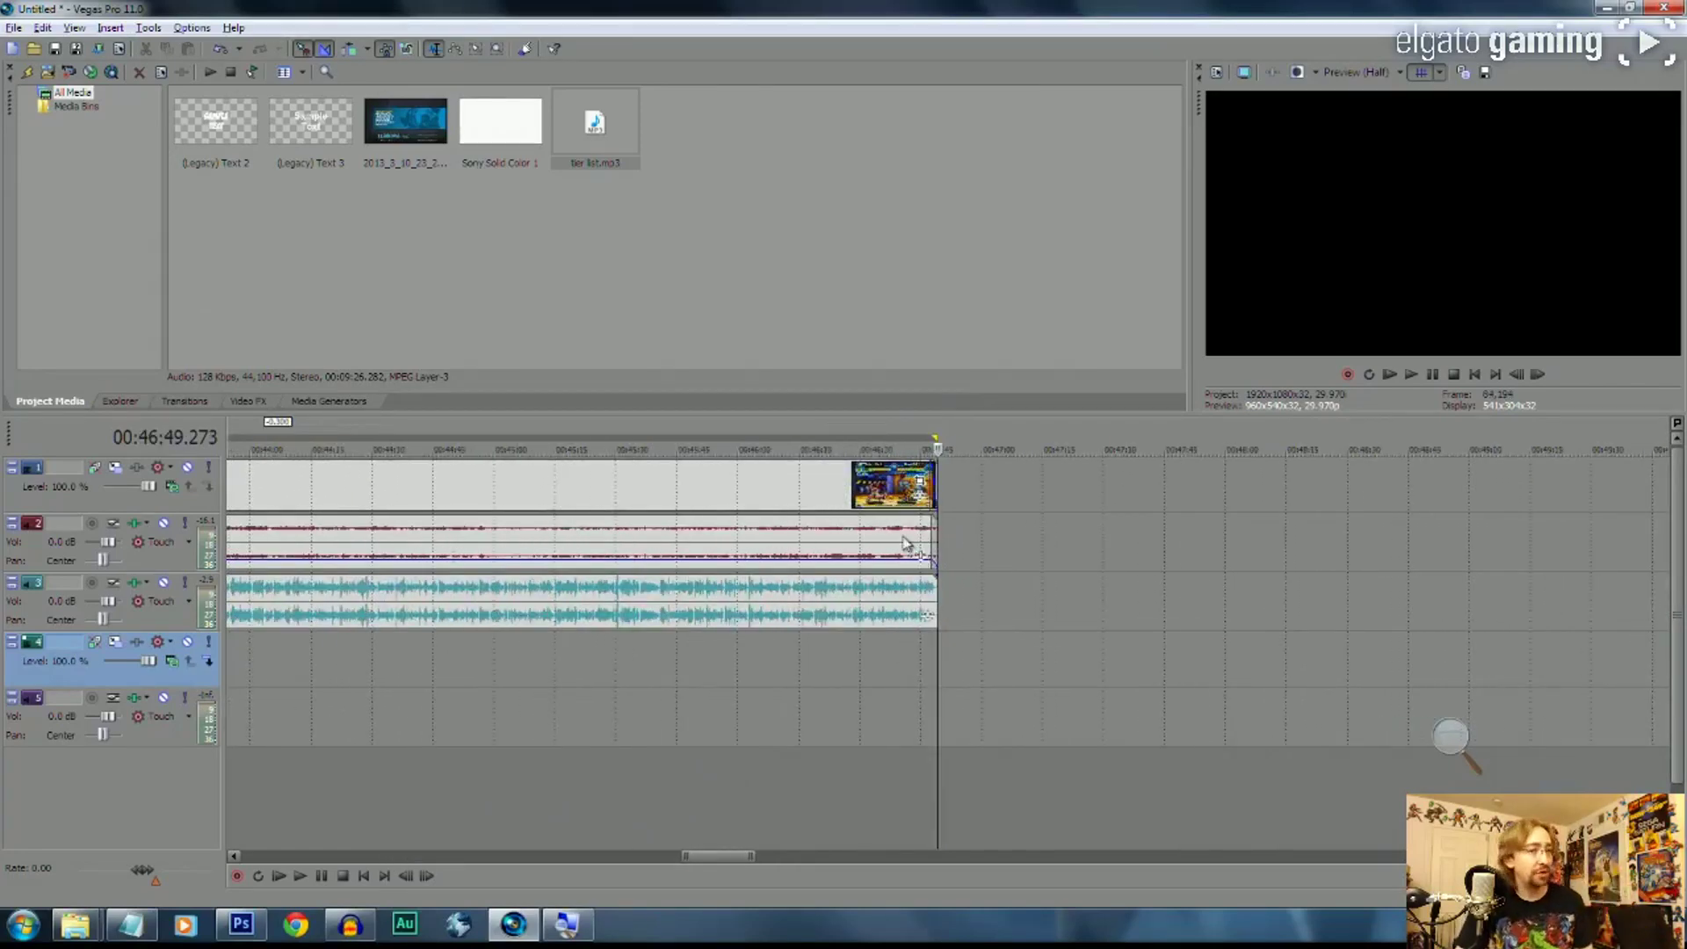
scroll(905, 545, "down", 3)
Open Render As for a MainConcept AVC/AAC MP4 of the loop region only, magnified for reading
left_click(12, 28)
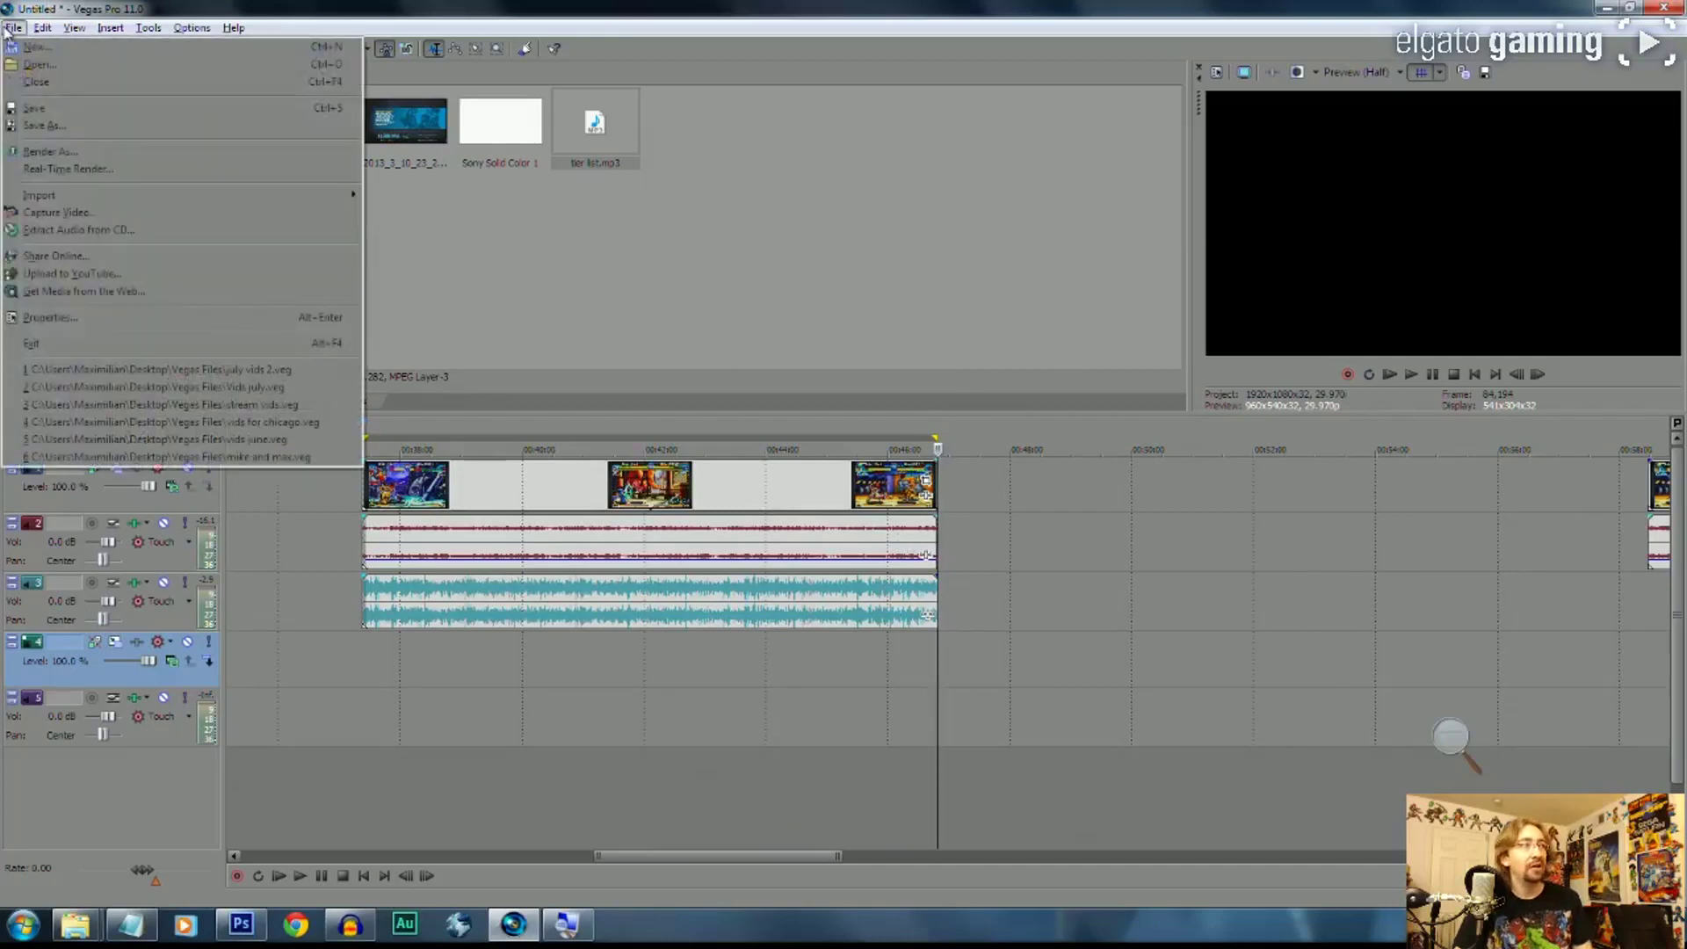
left_click(98, 151)
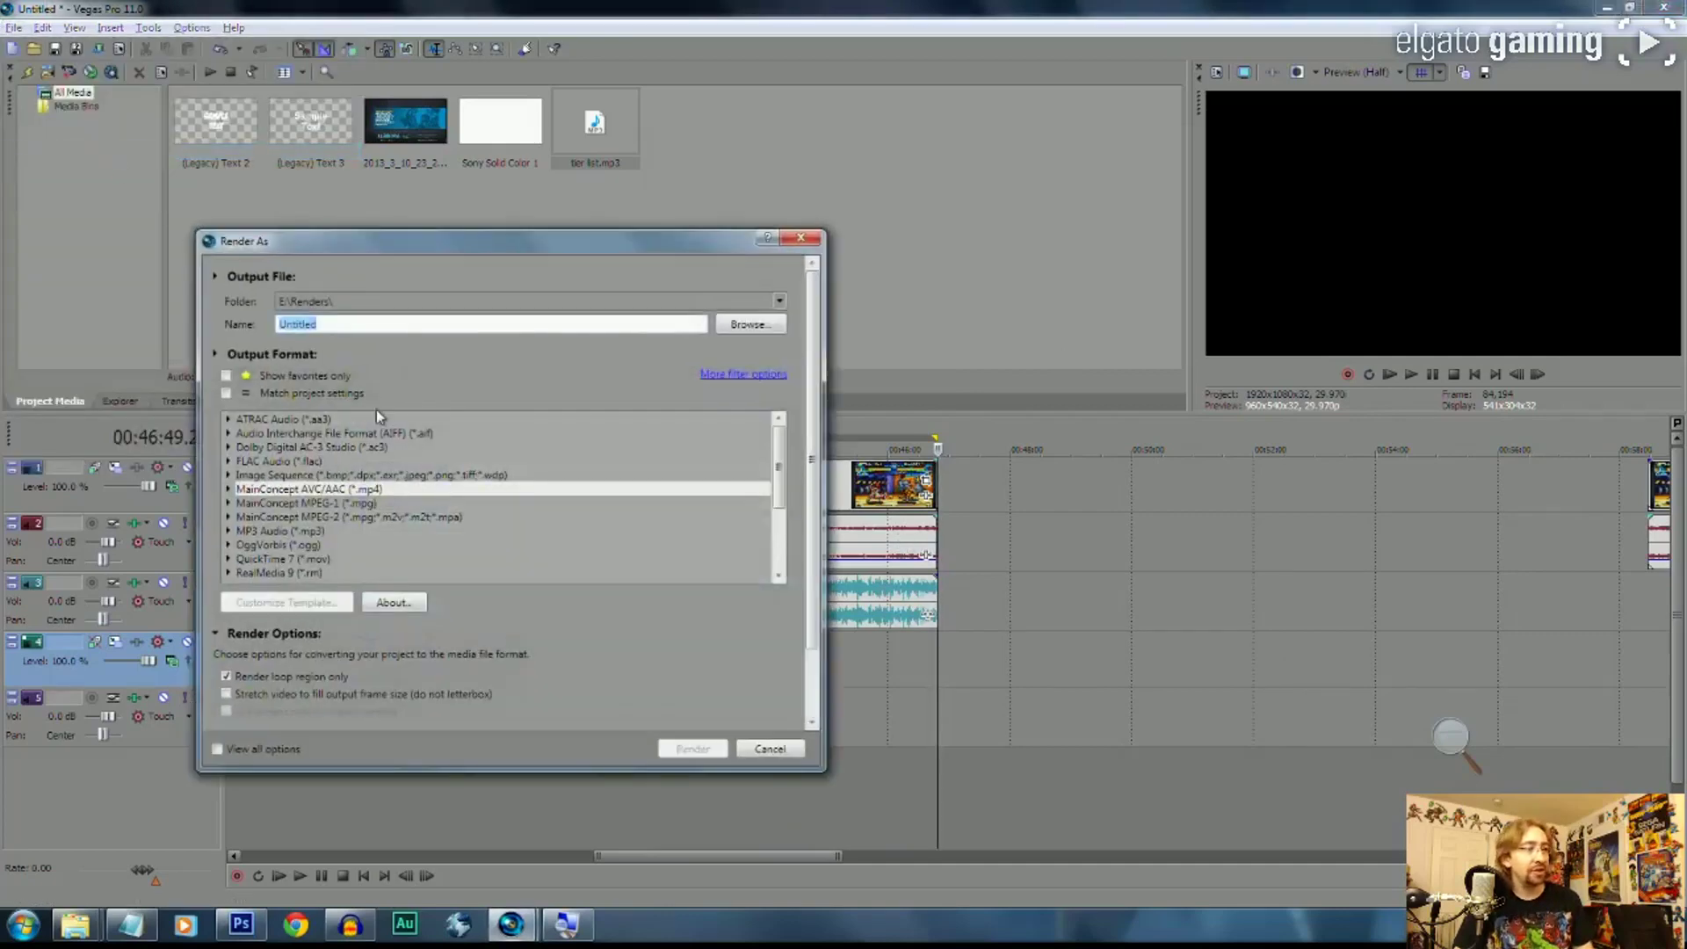
left_click(1452, 736)
left_click(1493, 749)
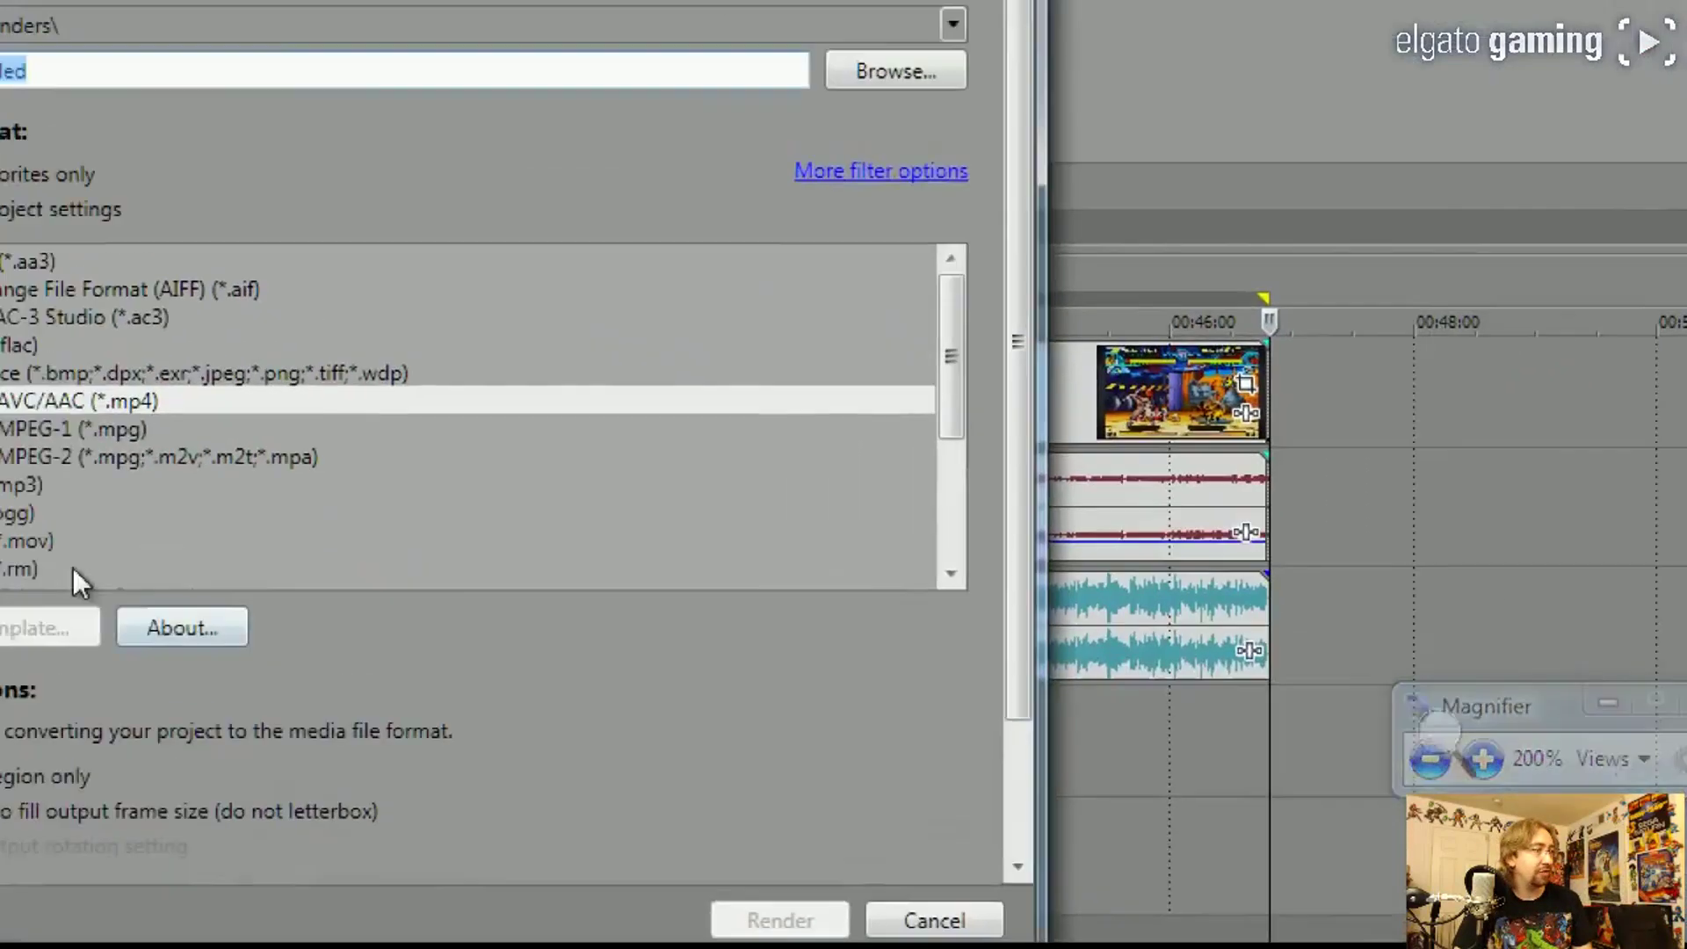